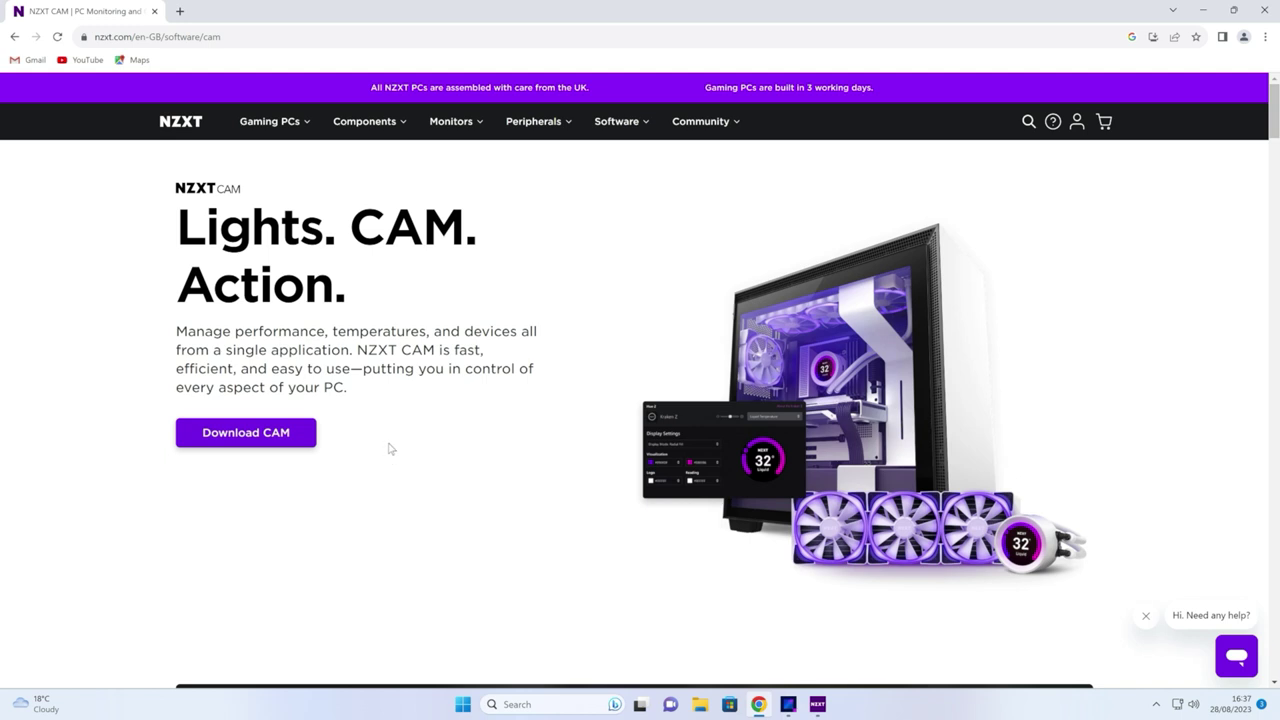
Step: Minimize Chrome to bring the NZXT CAM window into view
click(1205, 11)
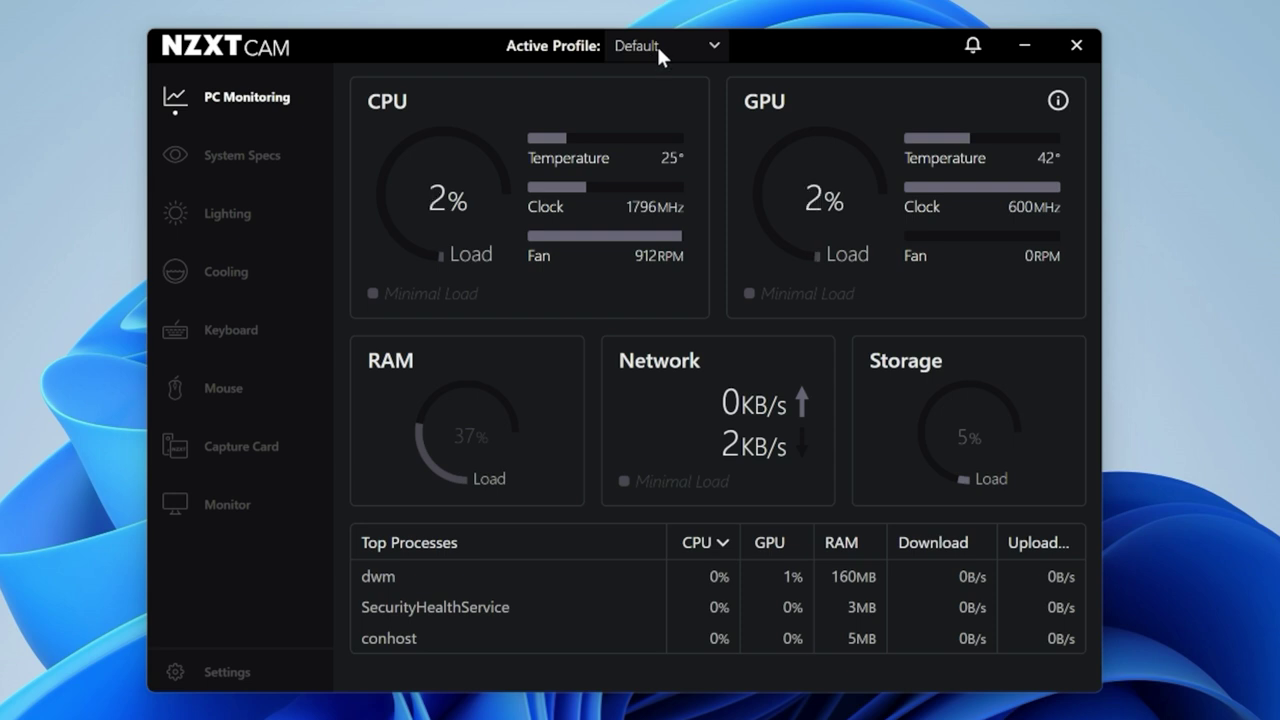
Step: Open the Active Profile dropdown to list the available profiles
click(716, 47)
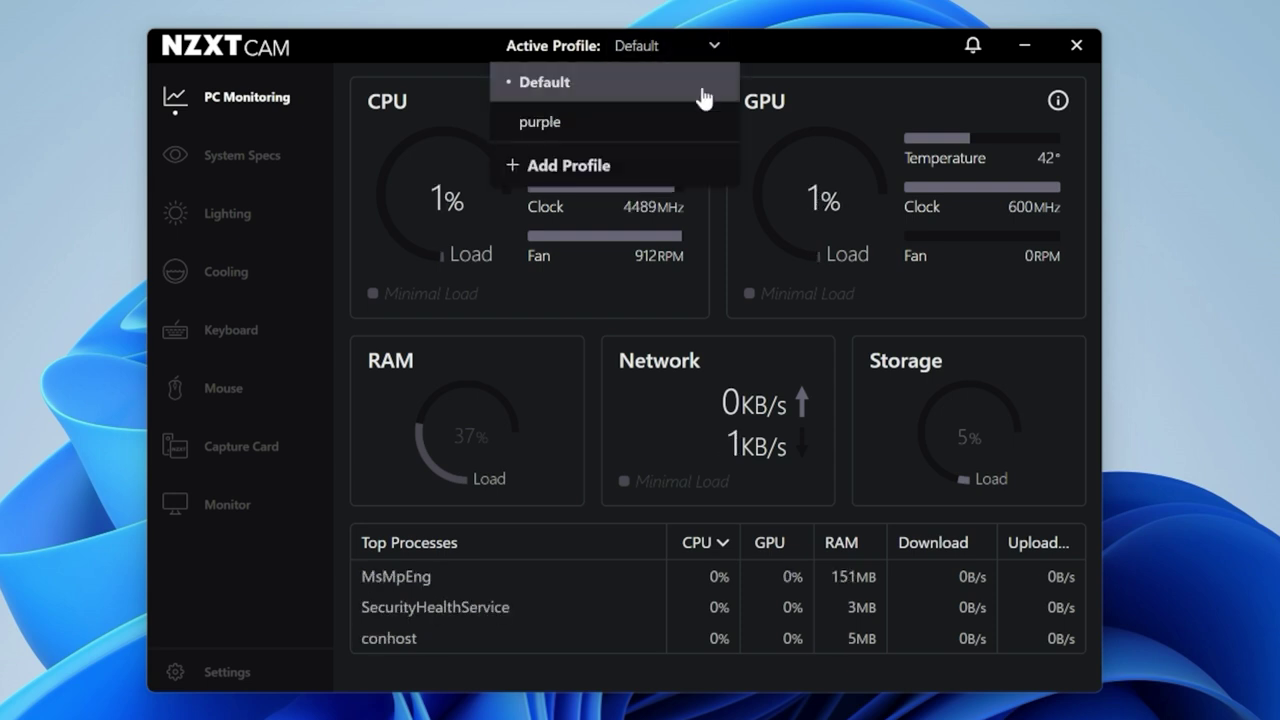
Step: Create and save a new profile named mub, then return to PC Monitoring
click(596, 170)
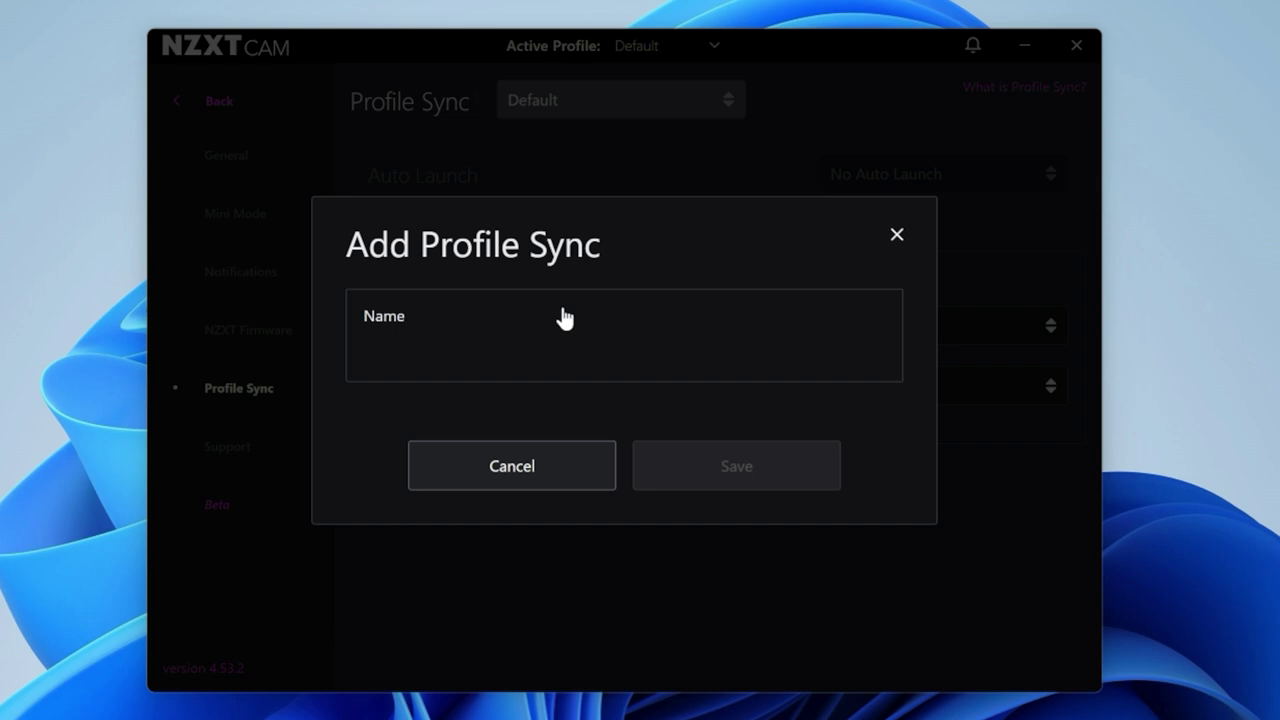
text(mub)
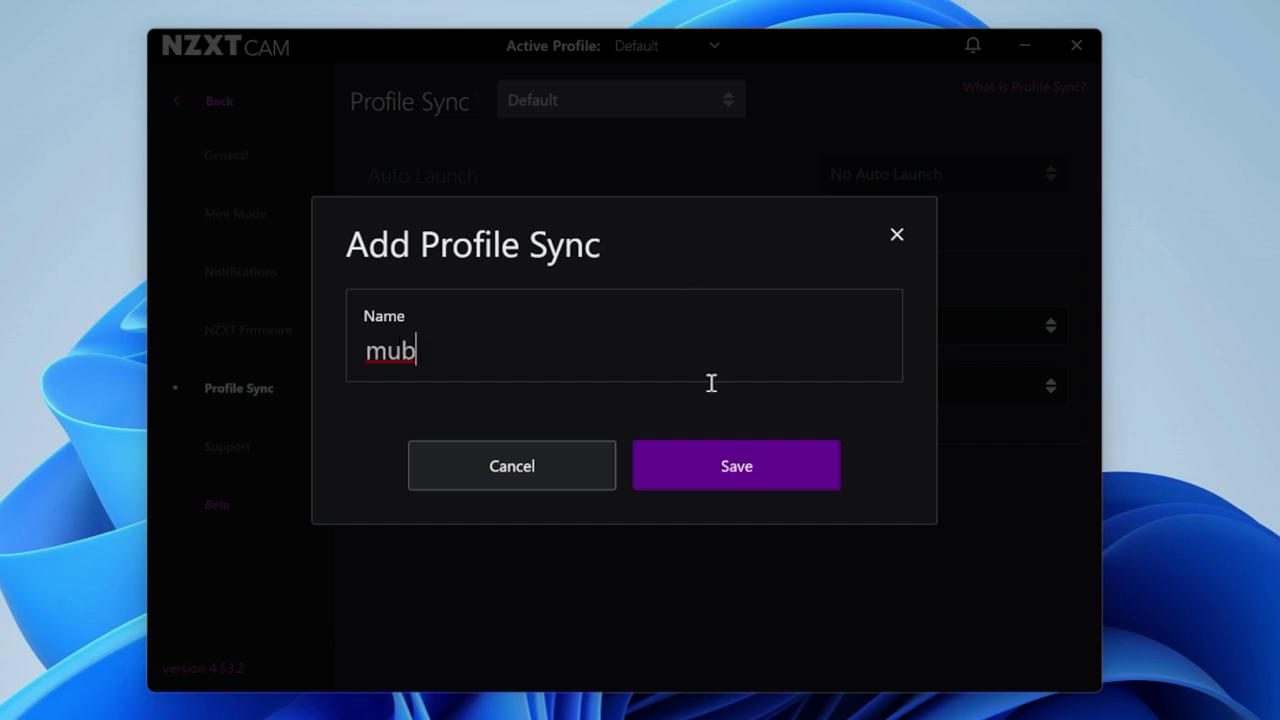
click(723, 475)
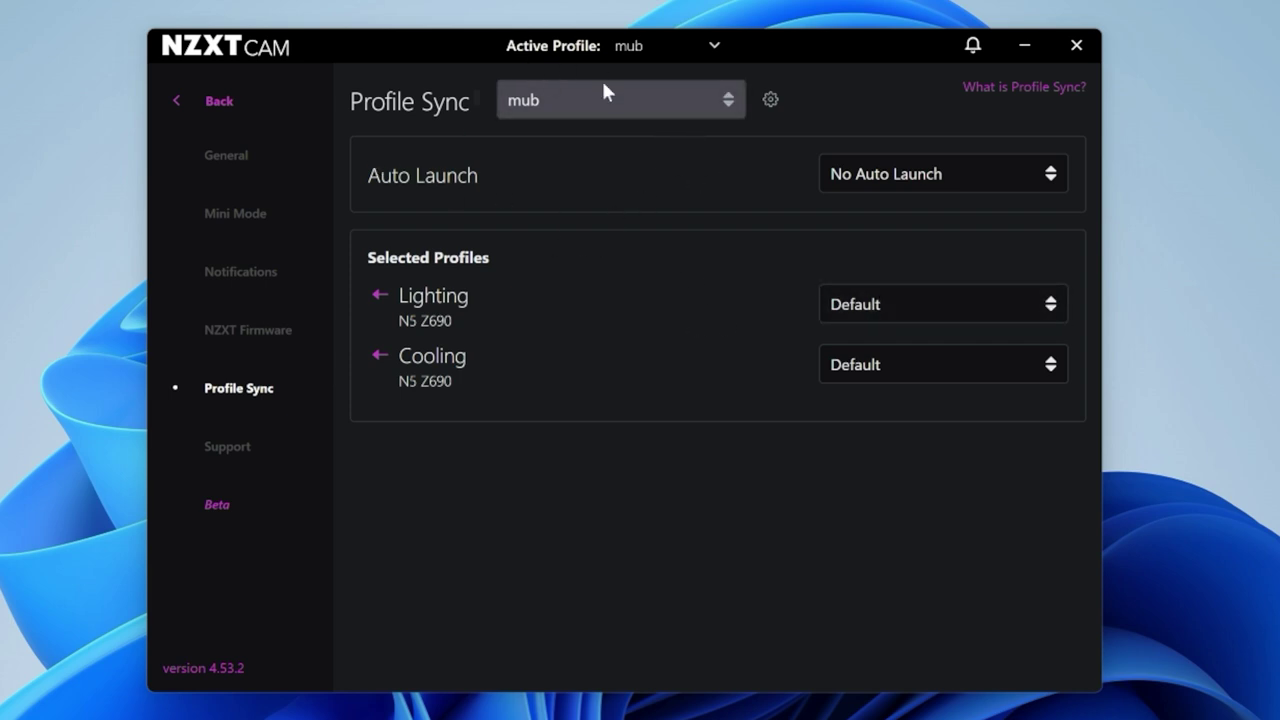
click(248, 102)
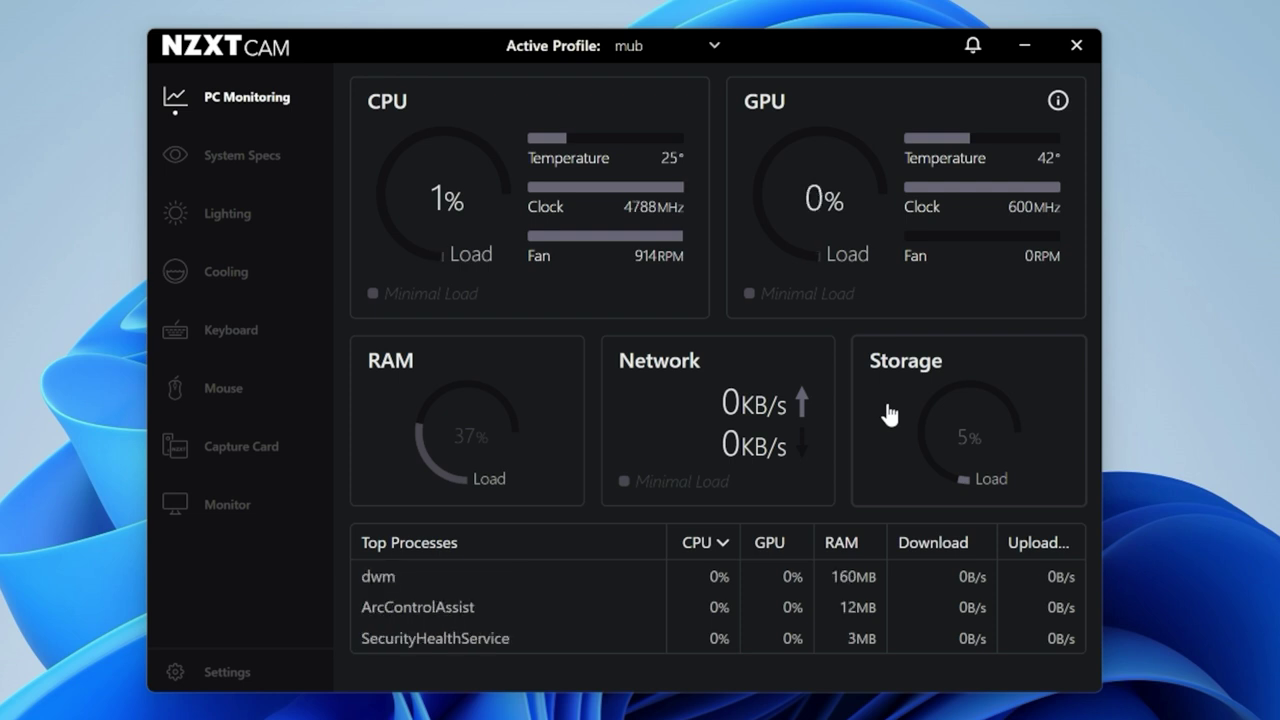
Step: Keep the General settings temperature display on Celsius and close CAM to the tray
click(178, 675)
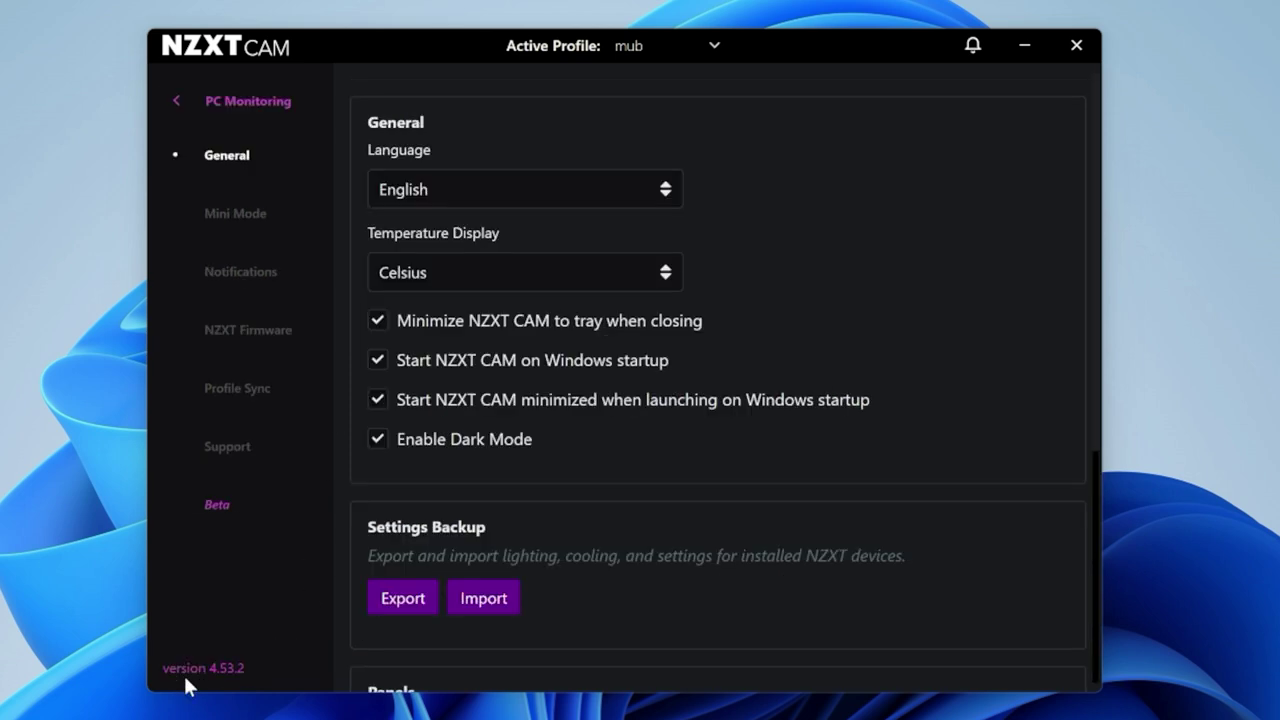
scroll(599, 504, down, 4)
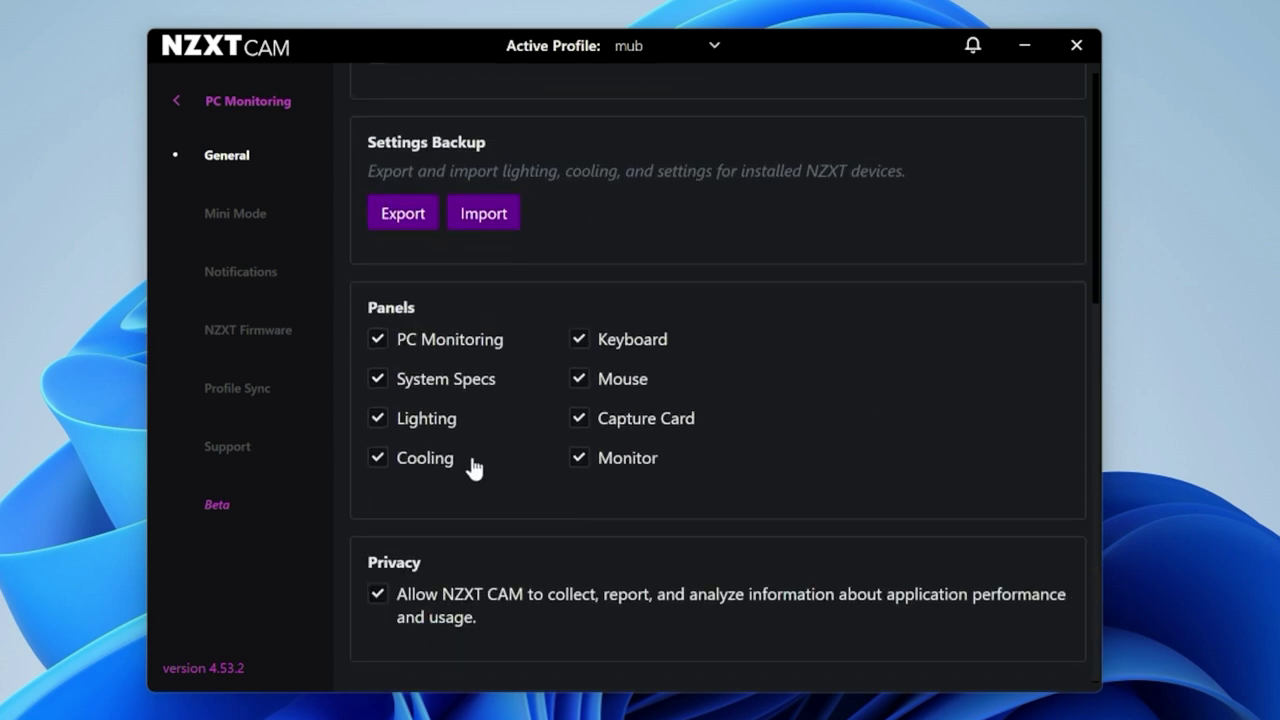
scroll(474, 467, up, 4)
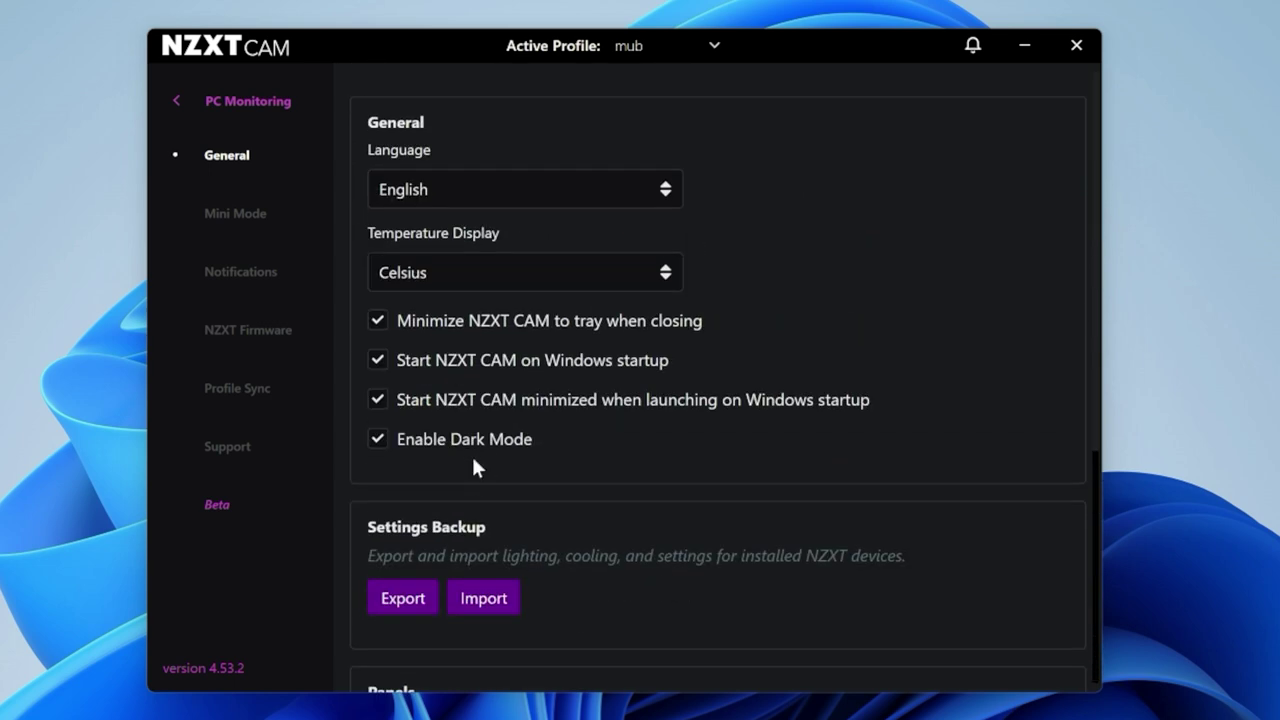
click(499, 280)
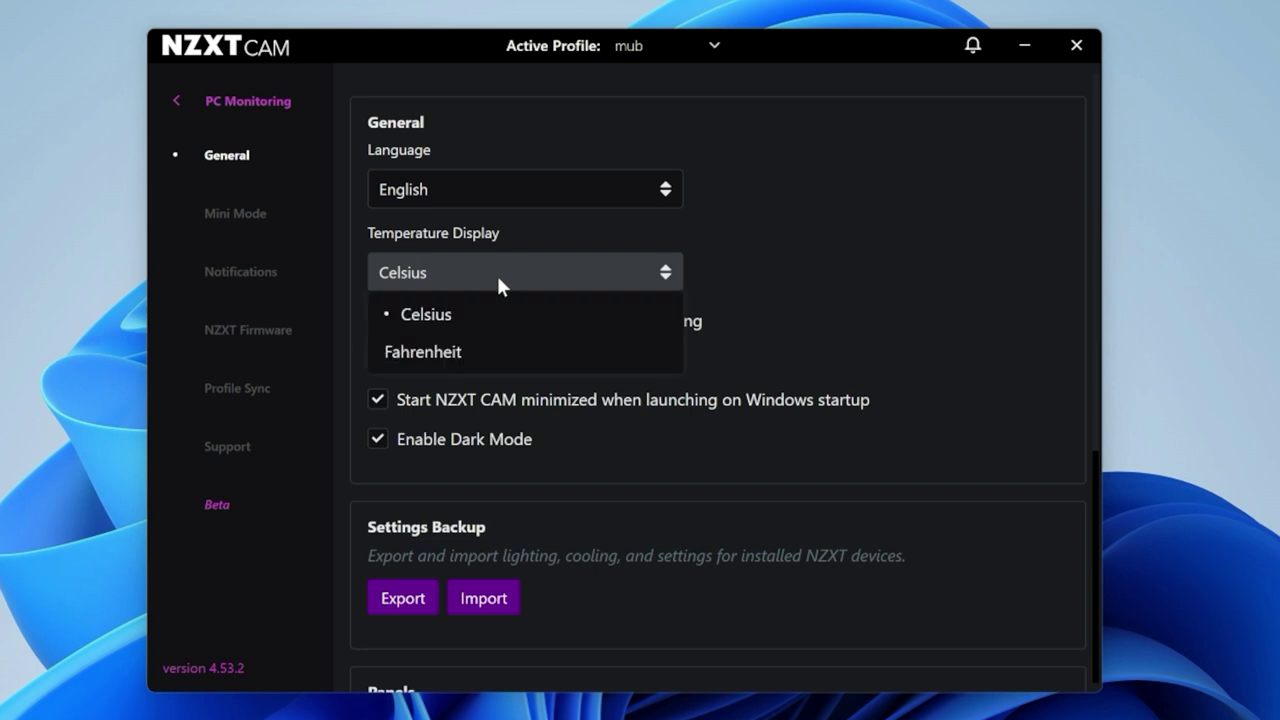
click(450, 316)
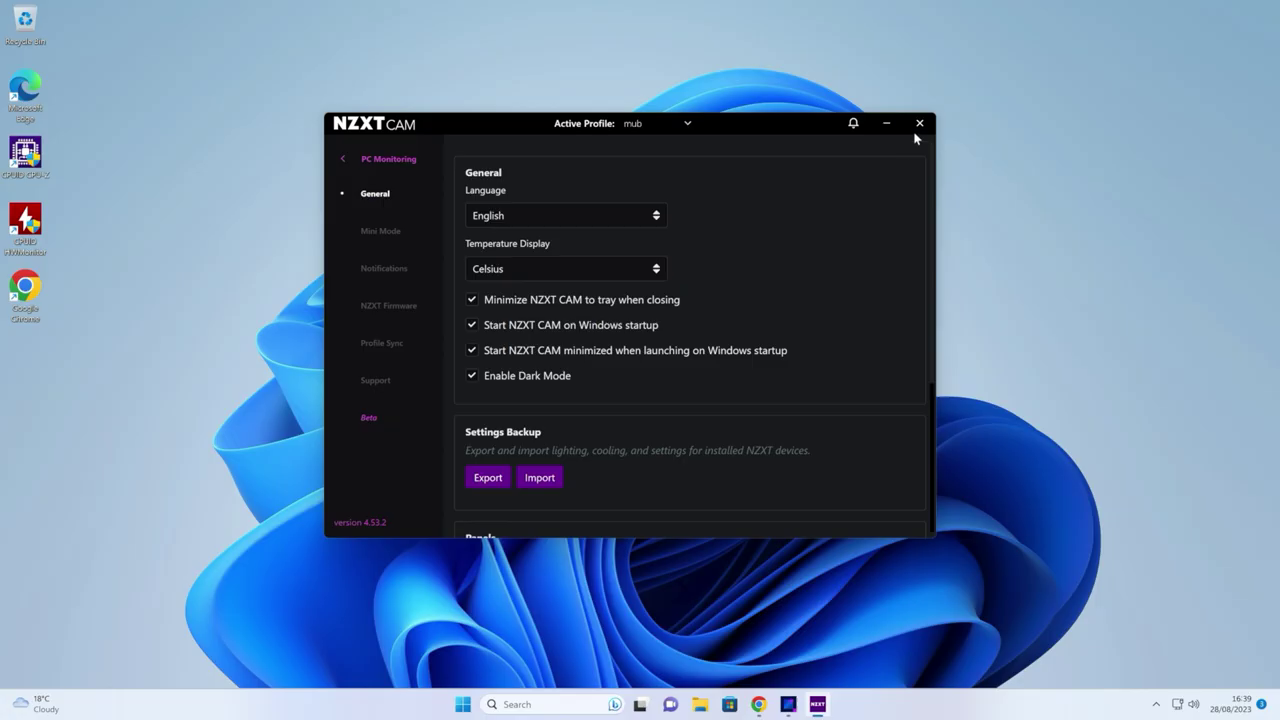
click(920, 124)
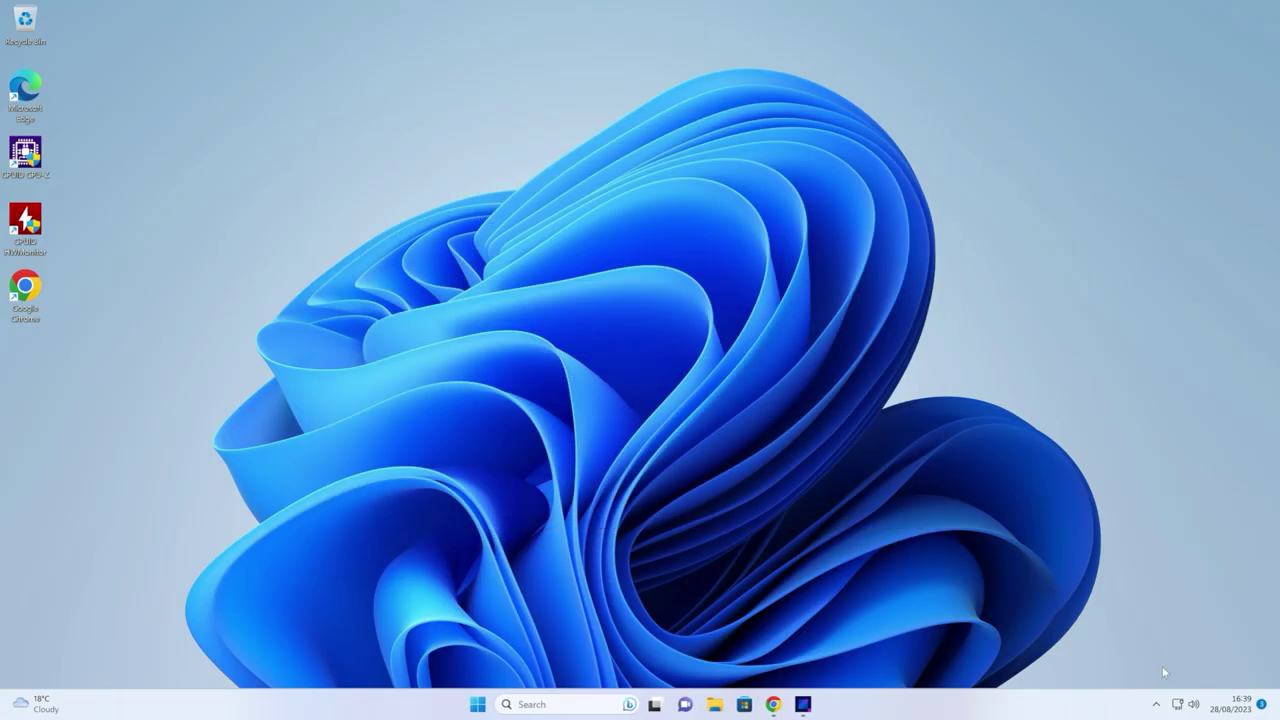
Step: Reopen NZXT CAM from its icon among the hidden system tray icons
click(1155, 706)
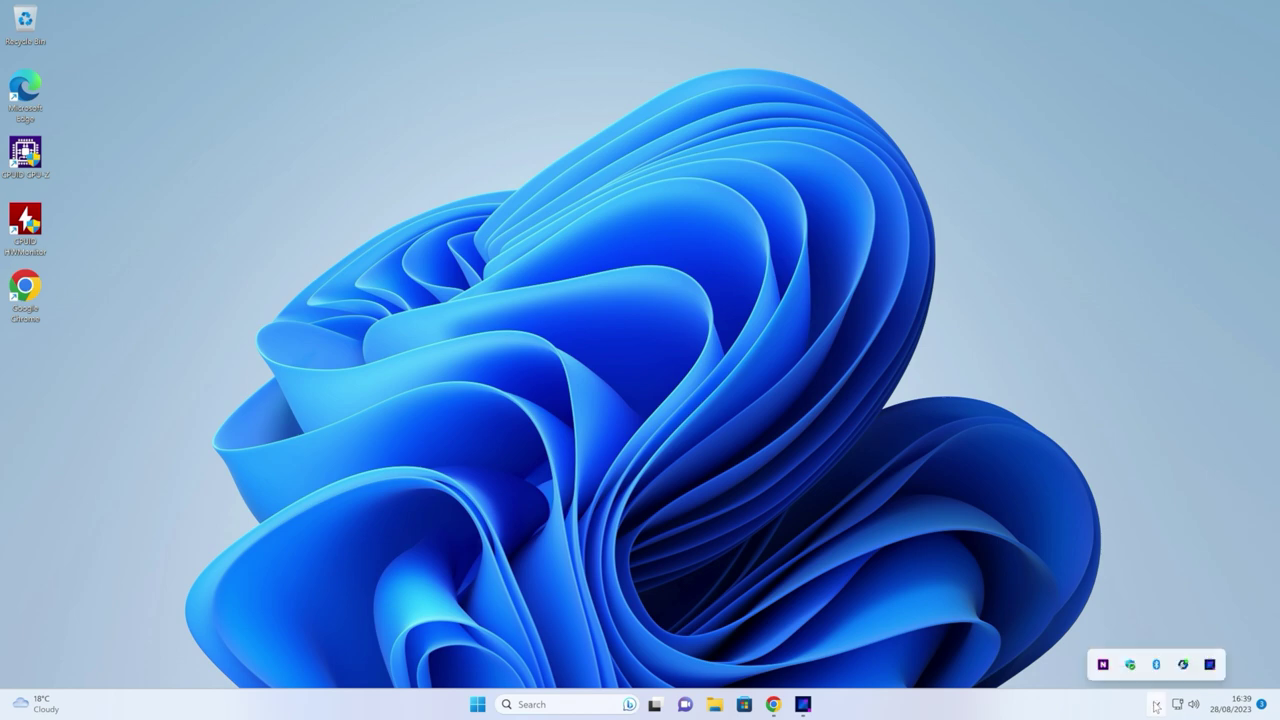
click(1103, 664)
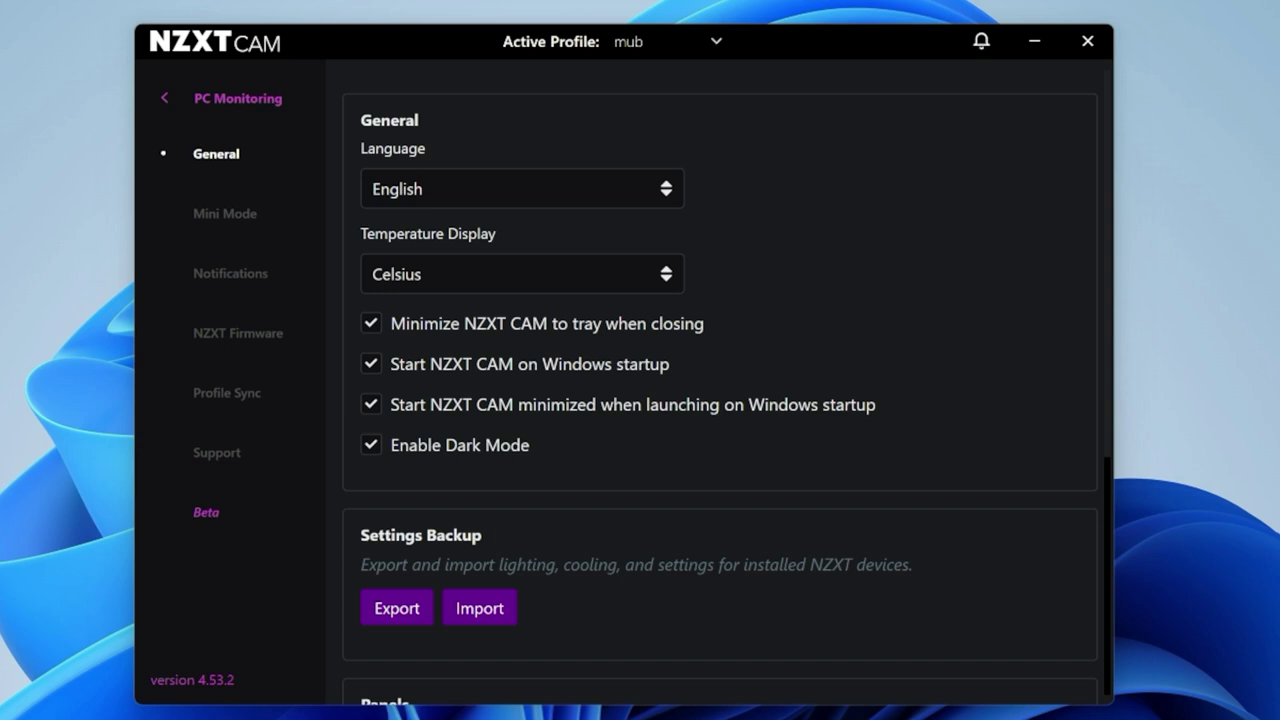
click(450, 458)
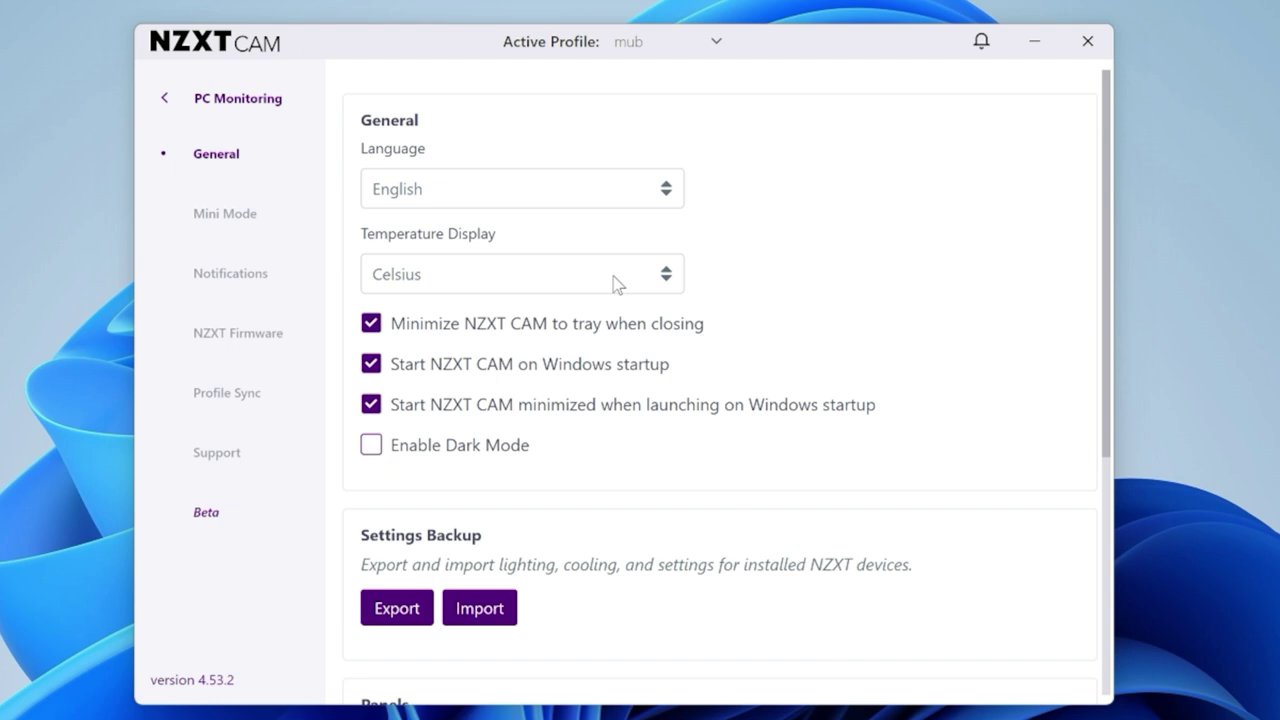
click(455, 447)
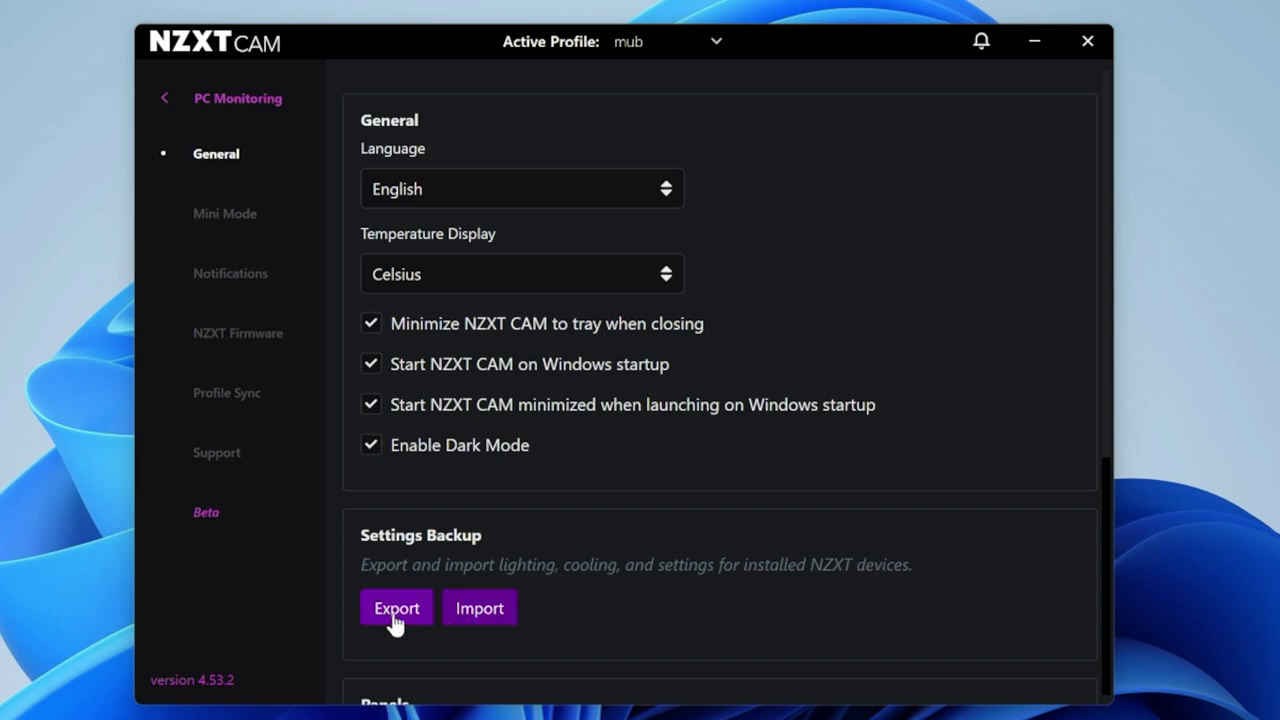
Step: Cancel an import, then export the CAM settings to a backup file named mub
click(482, 610)
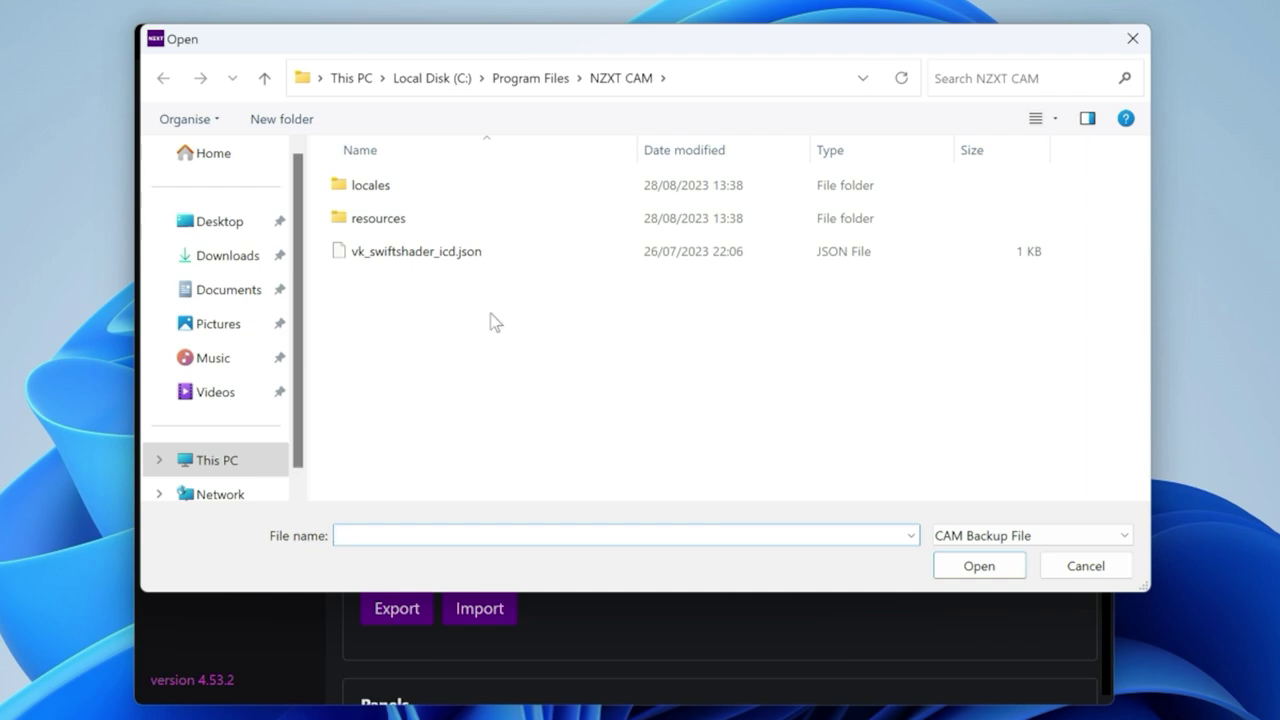
key(Escape)
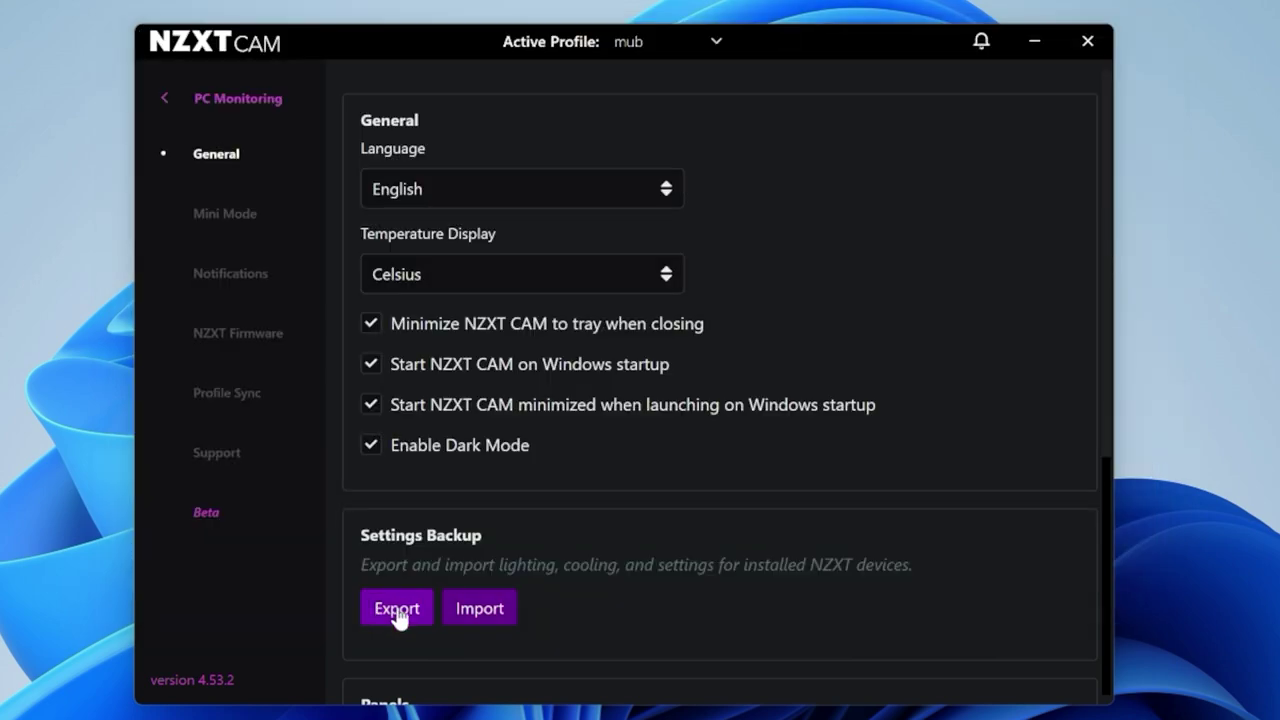
click(396, 610)
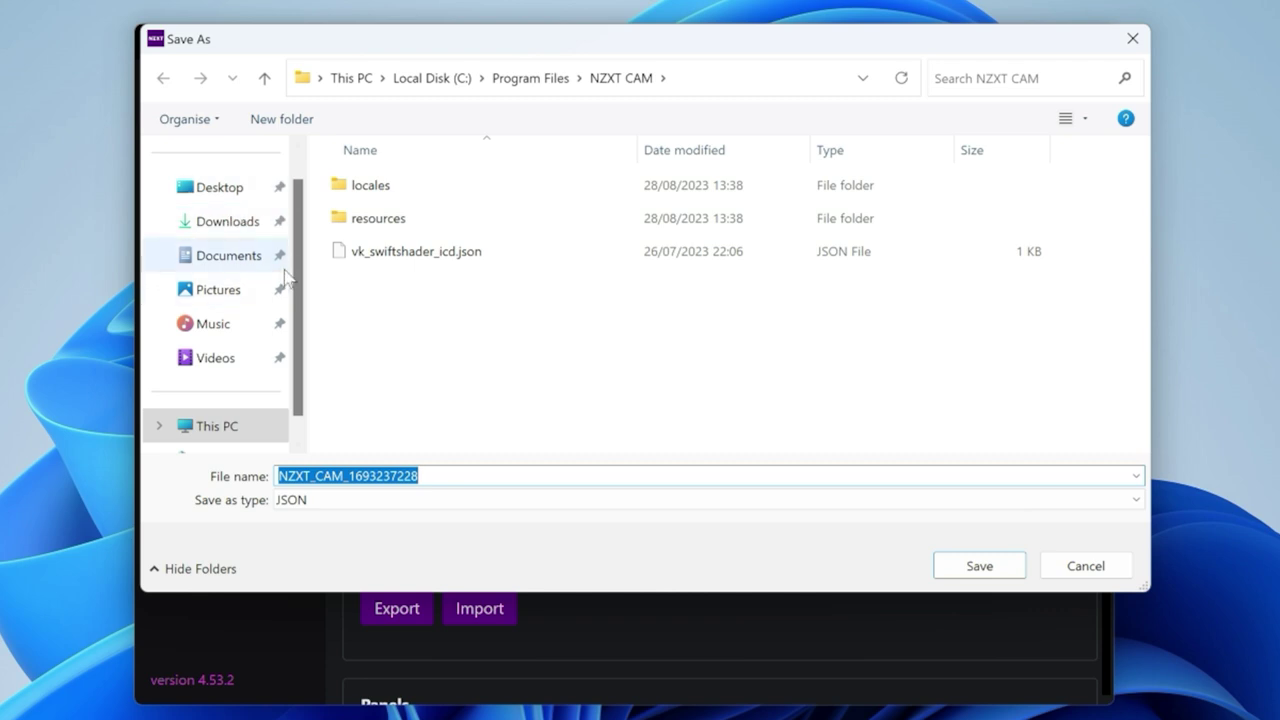
text(mub)
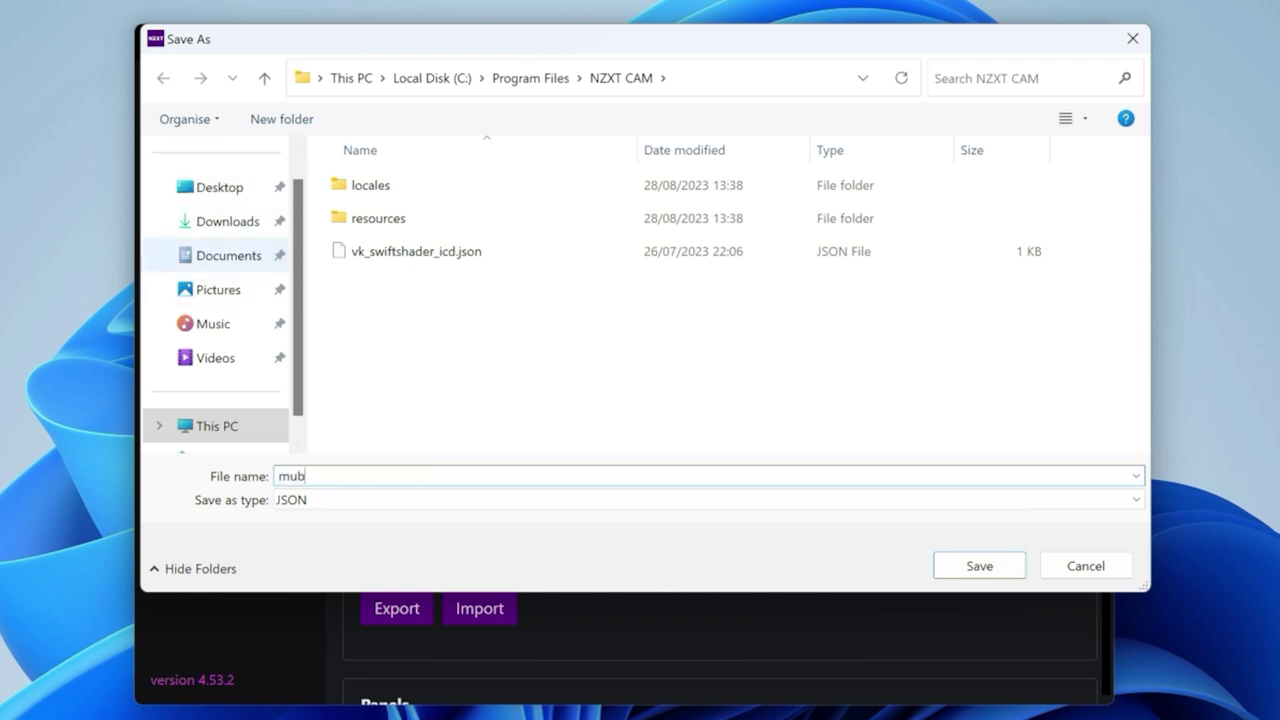
click(977, 566)
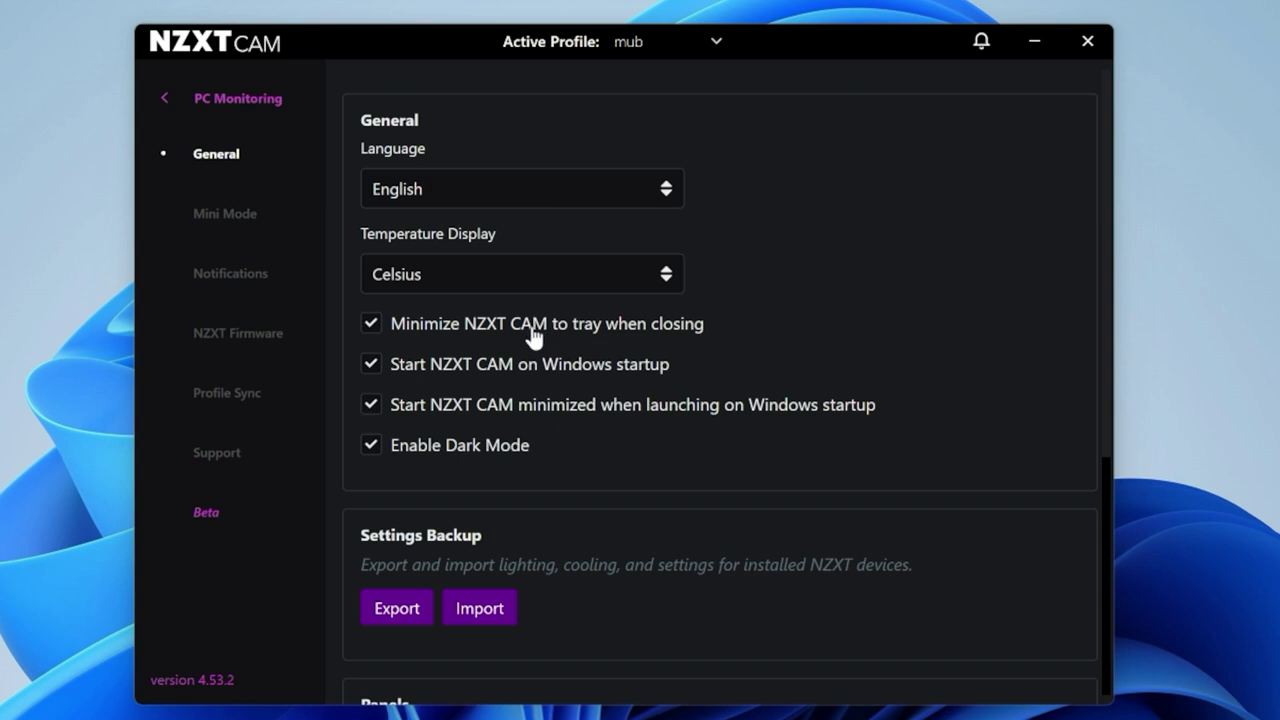
scroll(531, 337, down, 4)
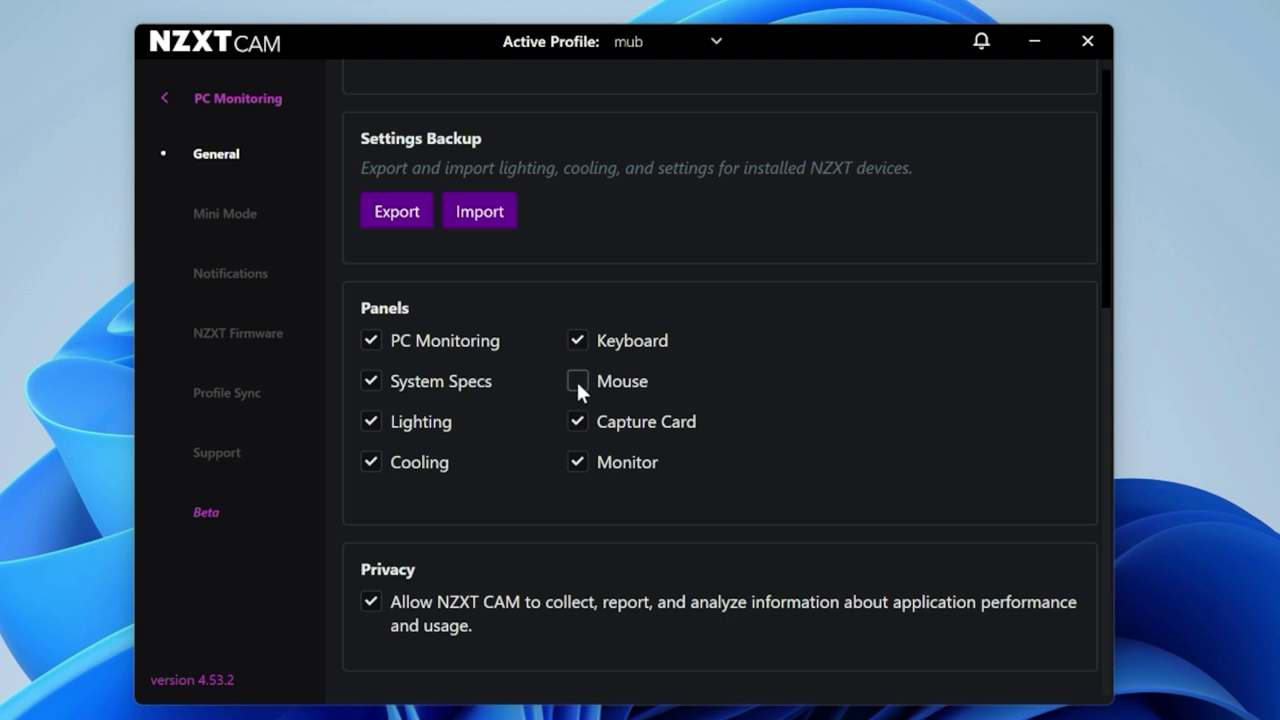
click(577, 463)
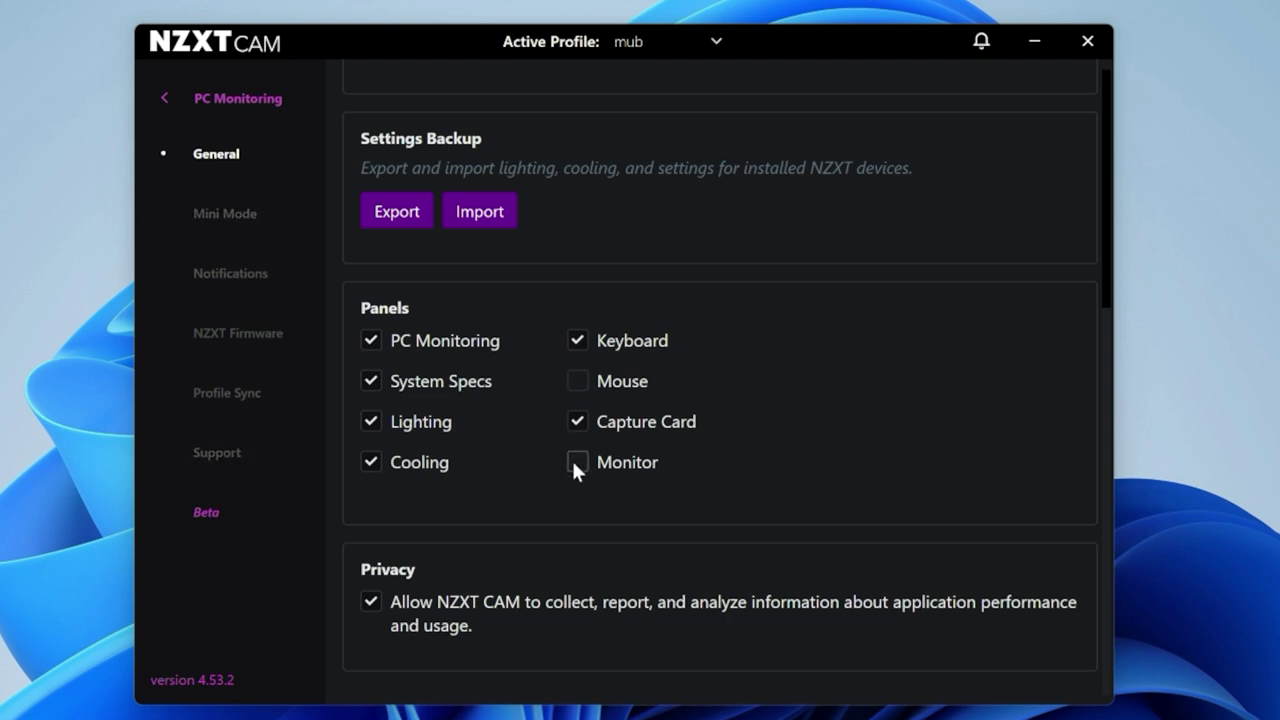
click(165, 103)
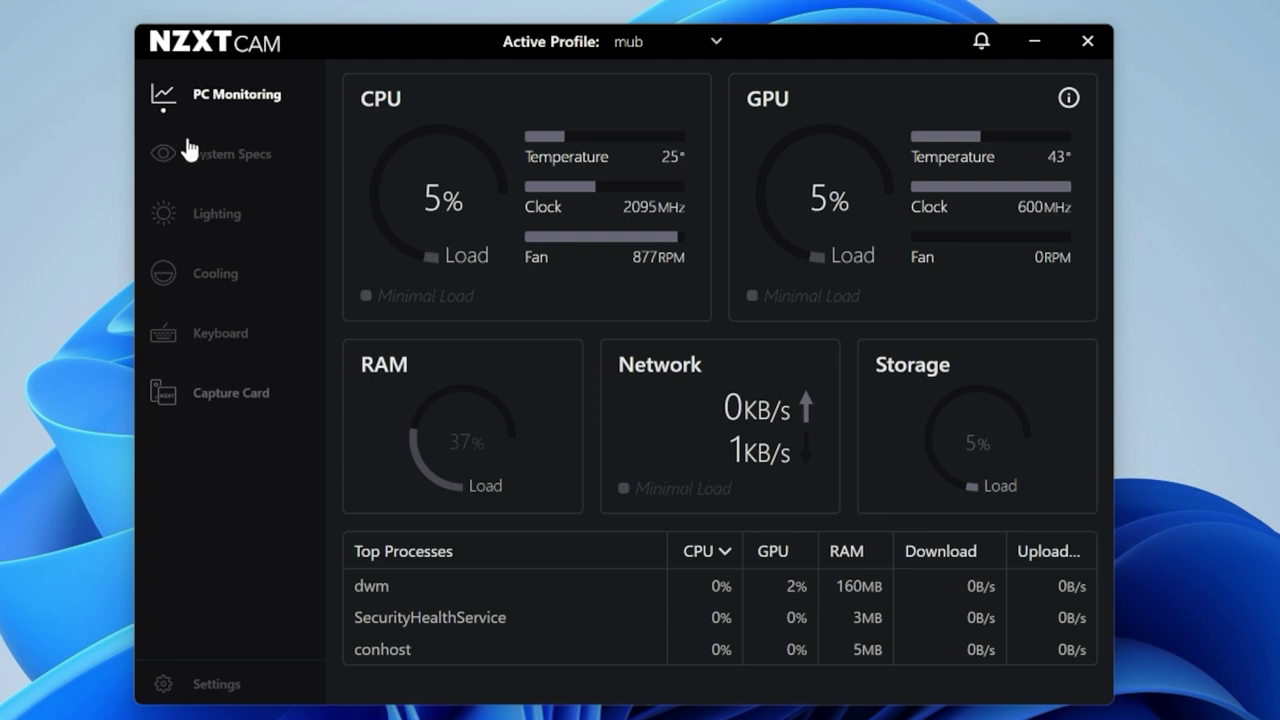
click(161, 686)
scroll(475, 545, down, 4)
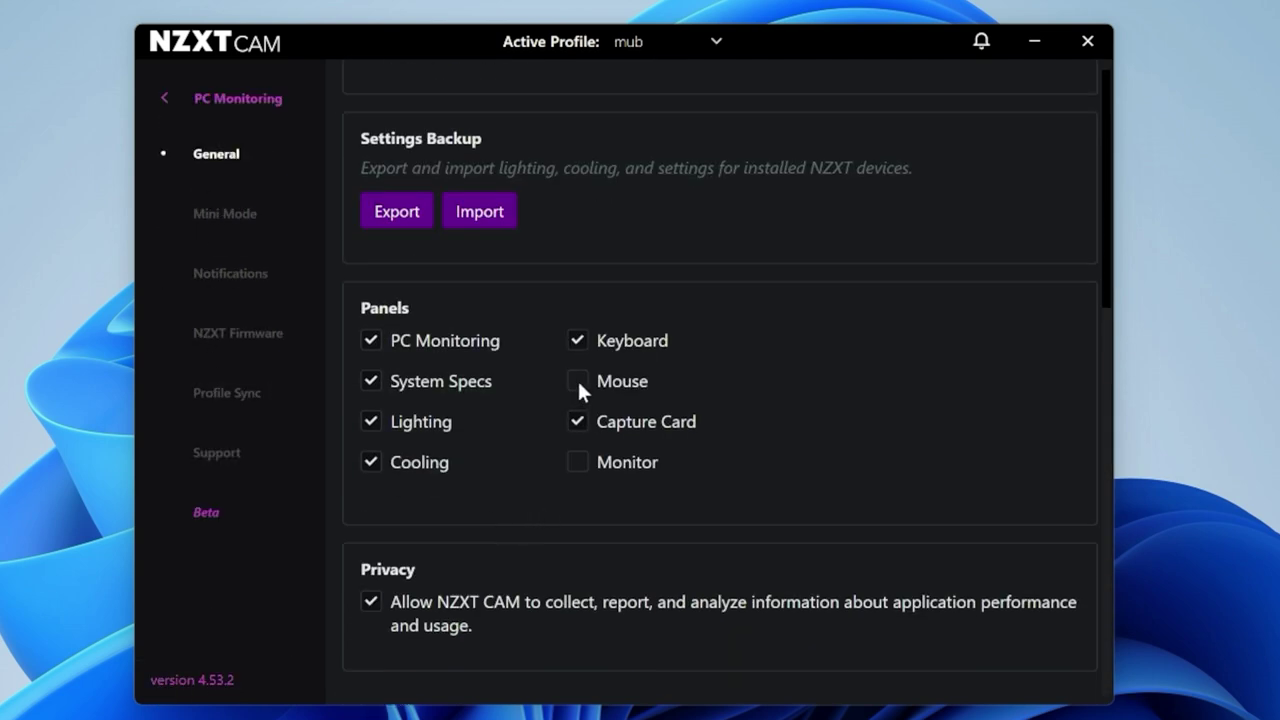
click(166, 98)
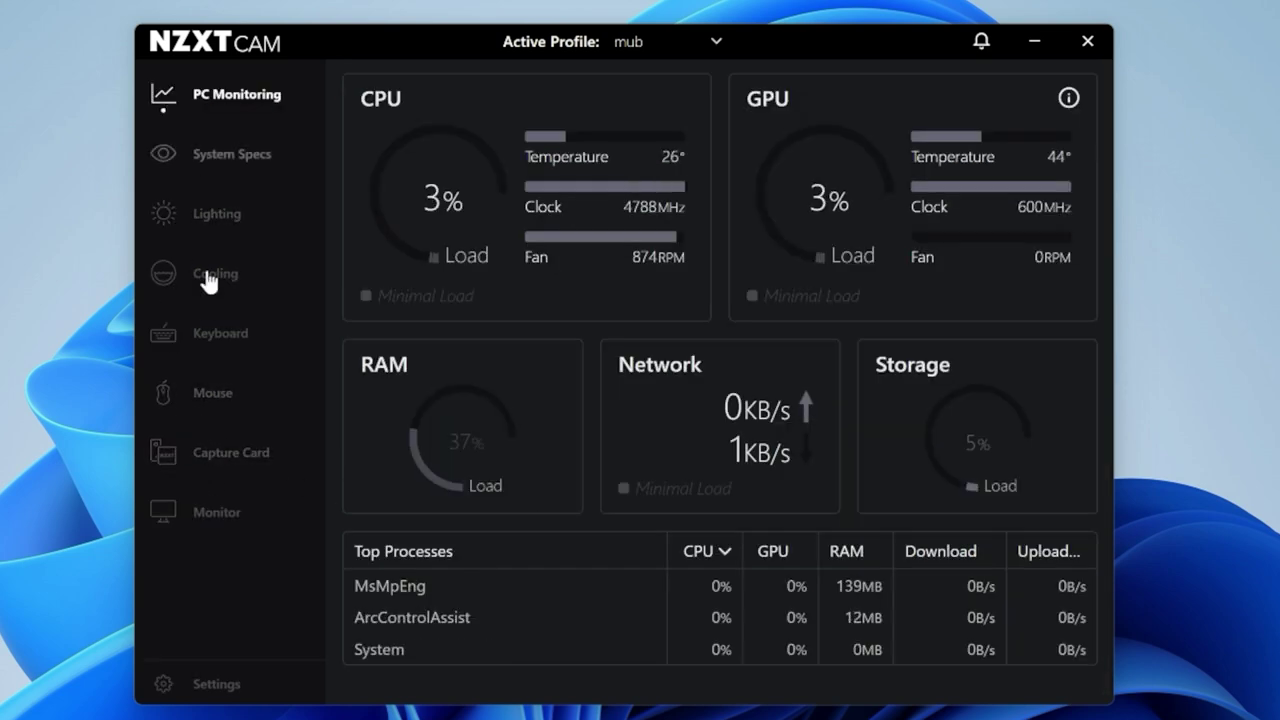
click(161, 686)
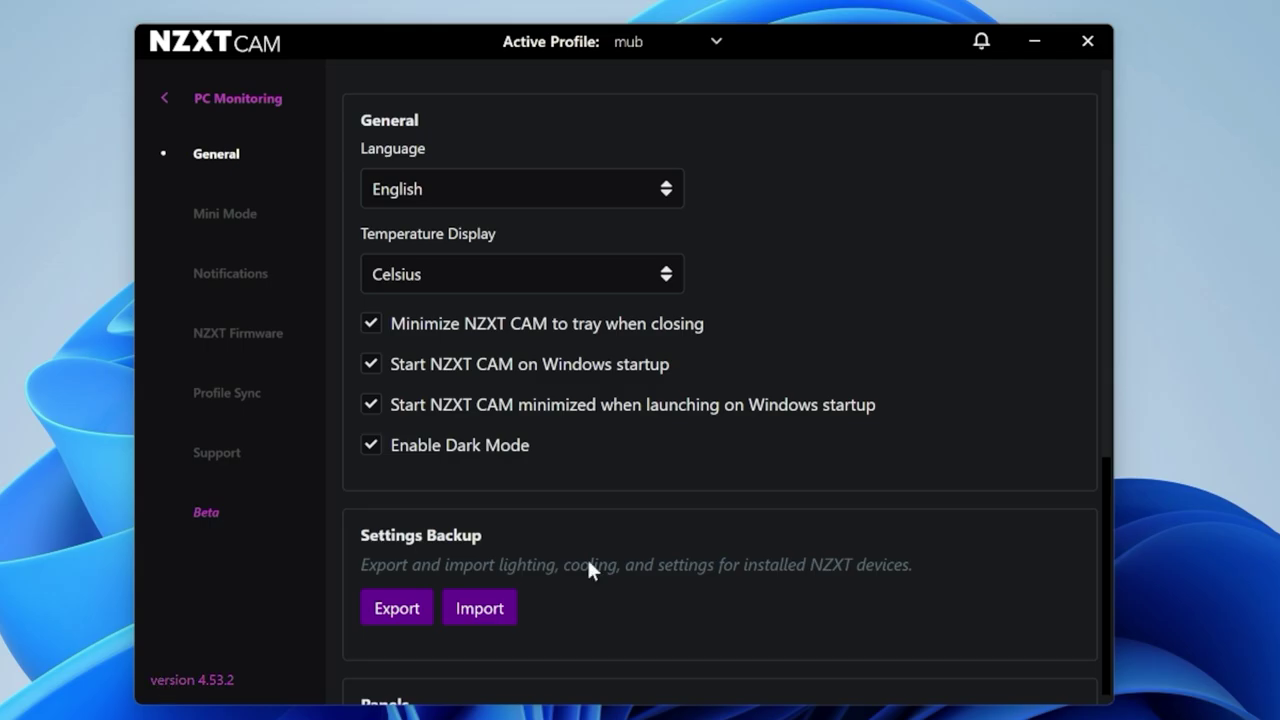
scroll(589, 569, down, 5)
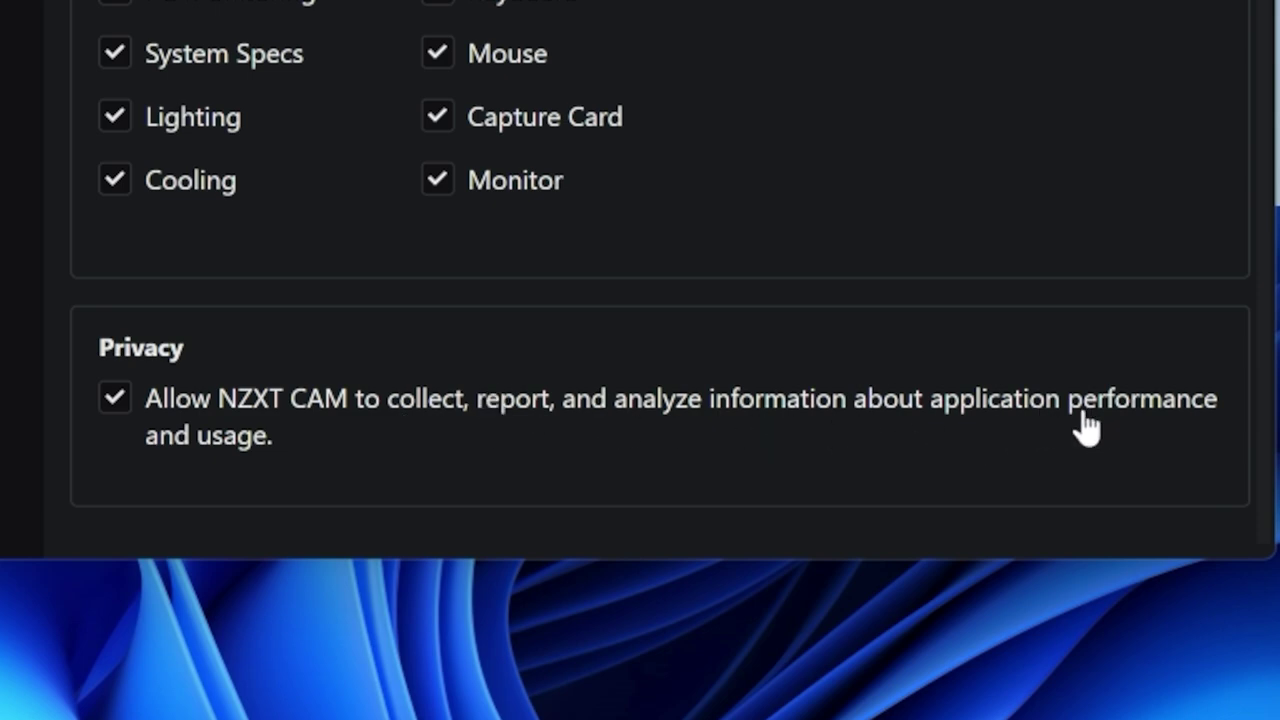
Step: Uncheck the Privacy option that shares usage data with NZXT
click(112, 398)
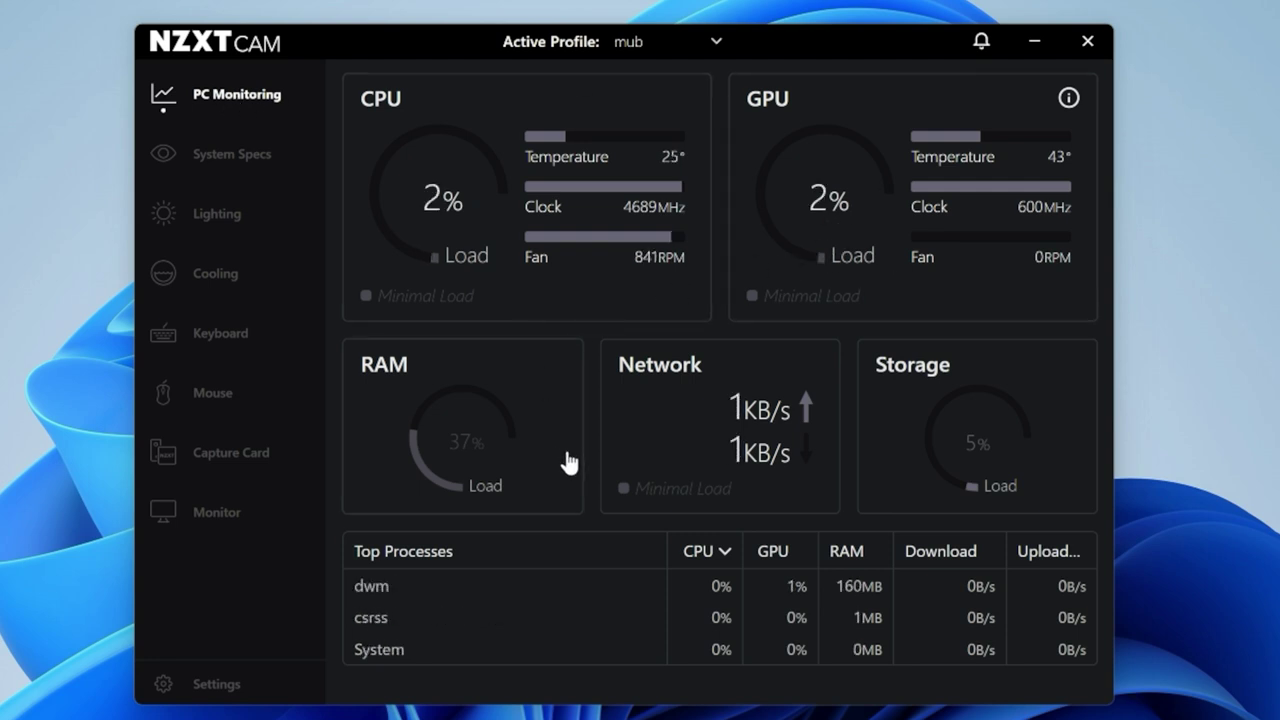
Step: Review System Specs details for the UHD Graphics 770, Arc A770 and motherboard
click(222, 160)
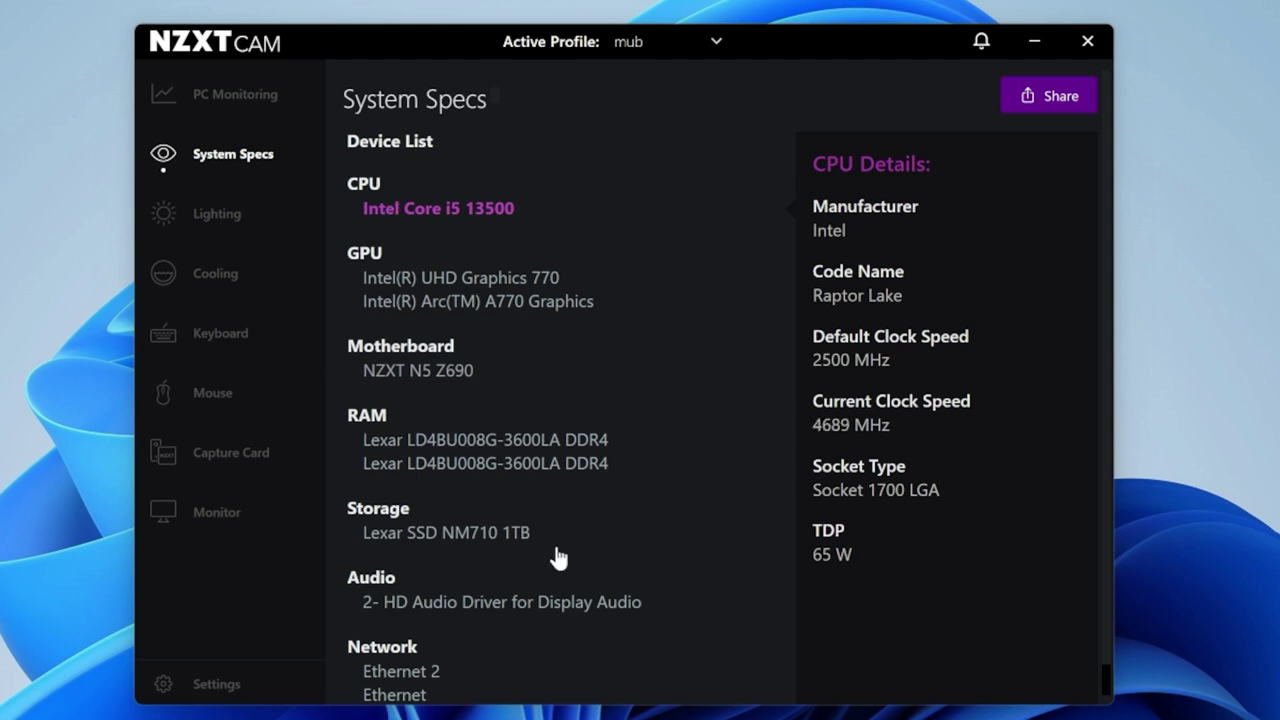
scroll(558, 556, down, 1)
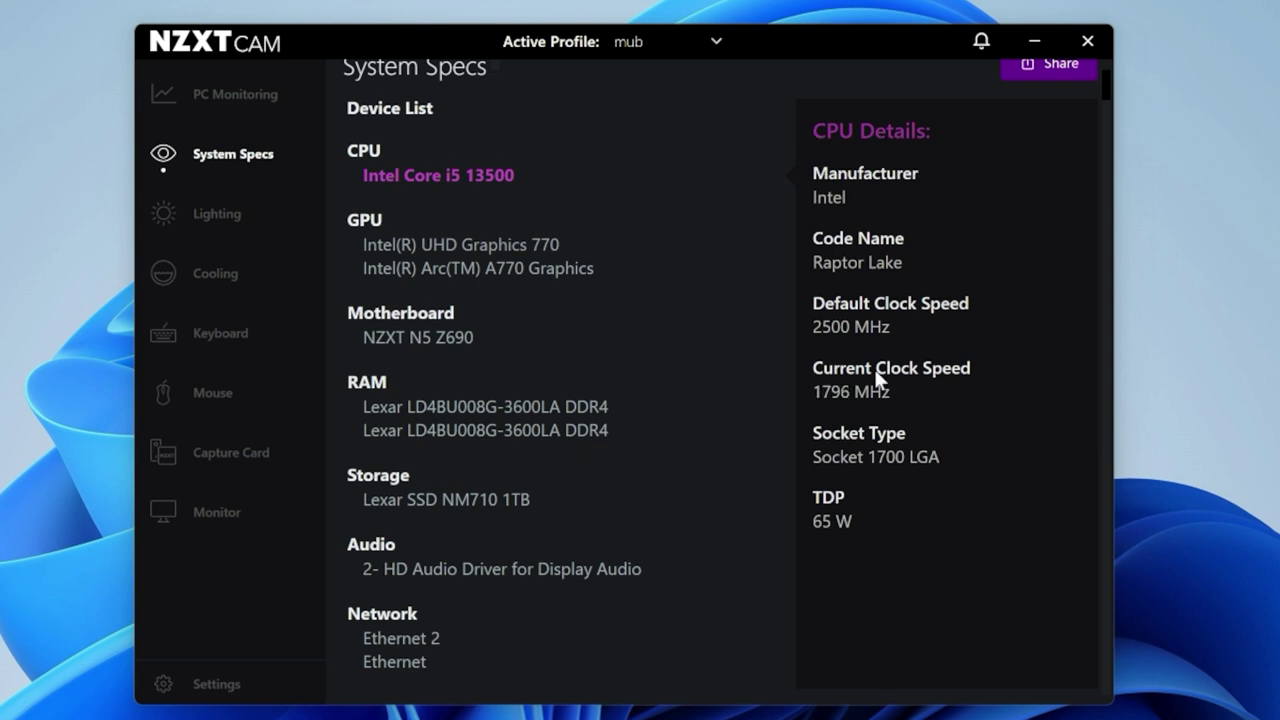
click(465, 245)
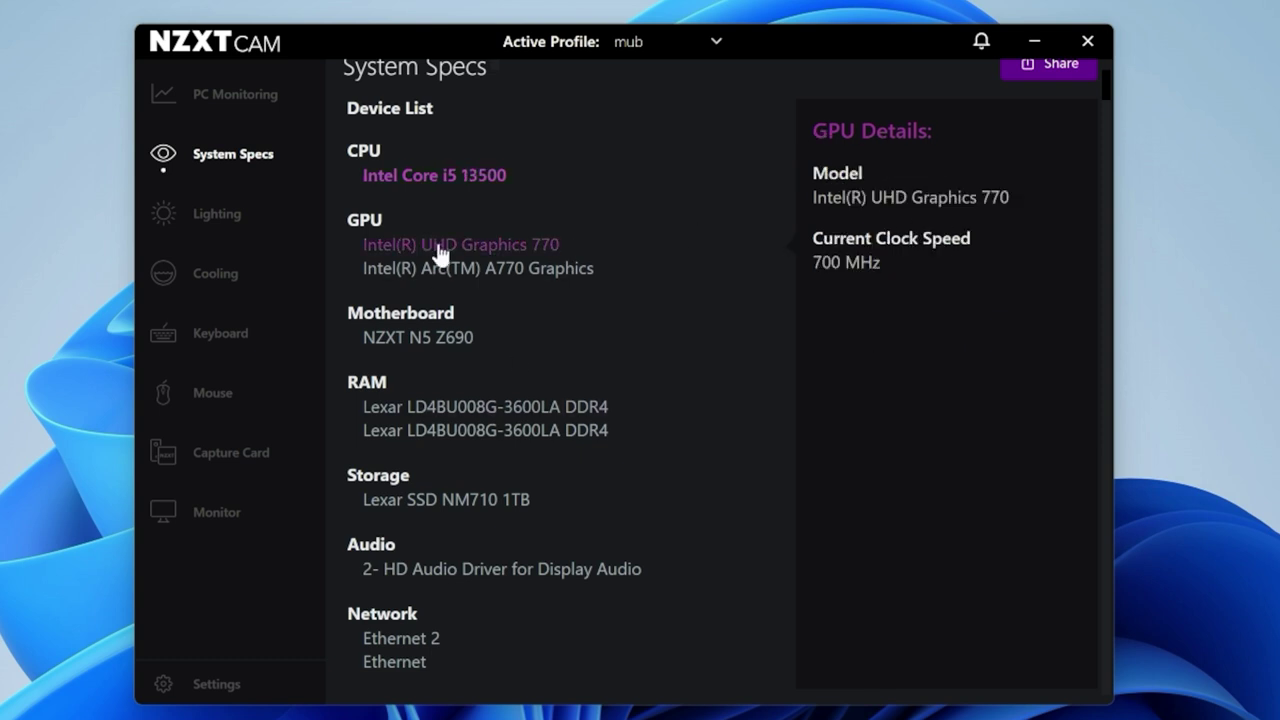
click(519, 270)
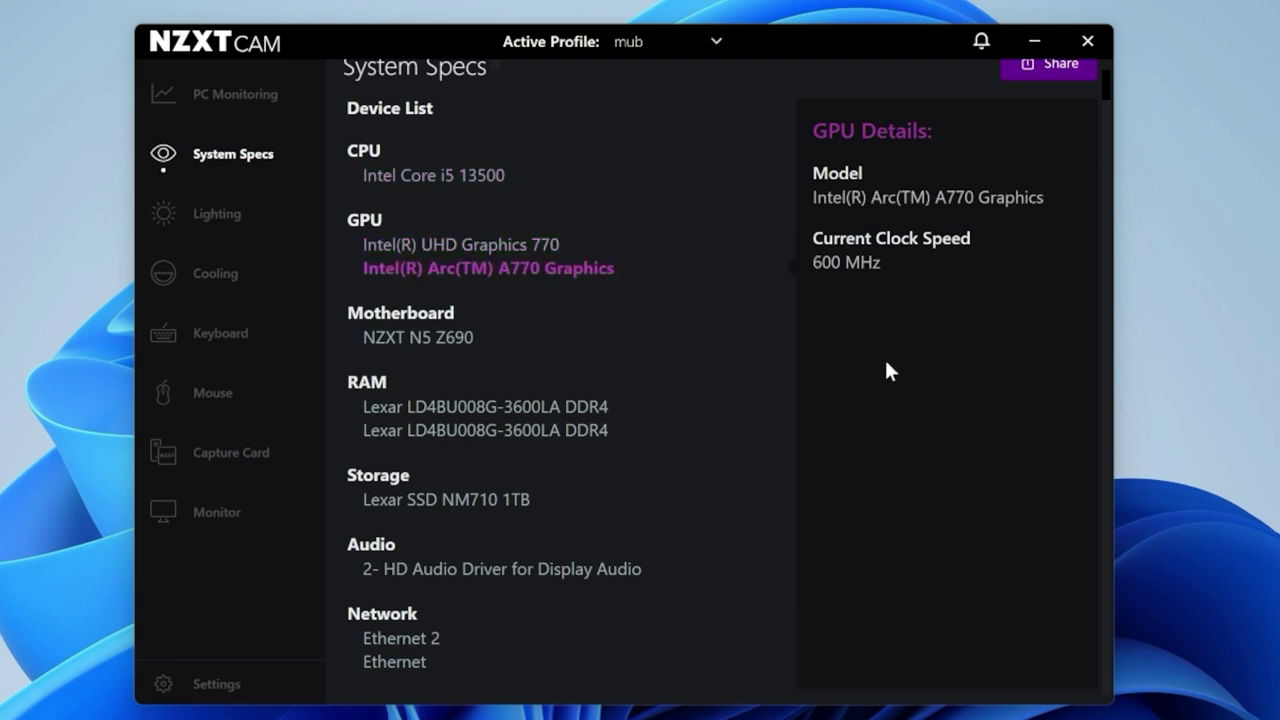
click(408, 340)
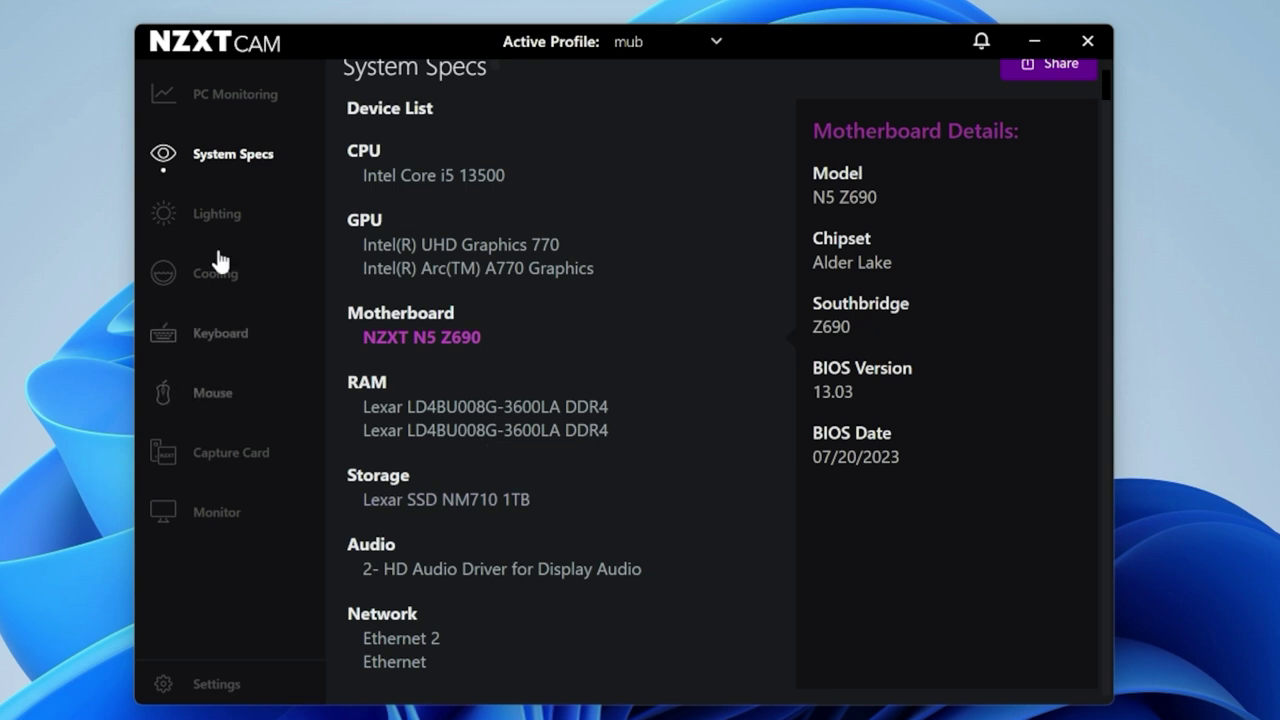
click(220, 220)
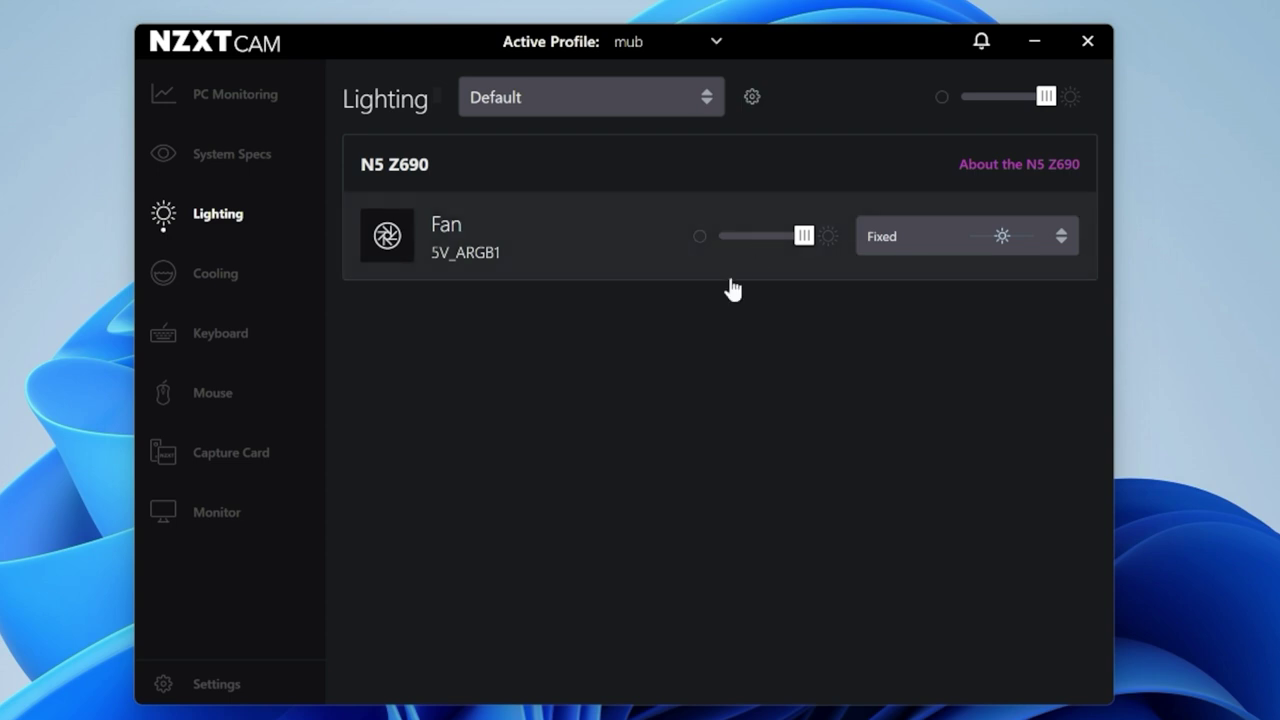
Step: Try the White and Spectrum Wave lighting profiles, settling on NZXT Purple
click(615, 104)
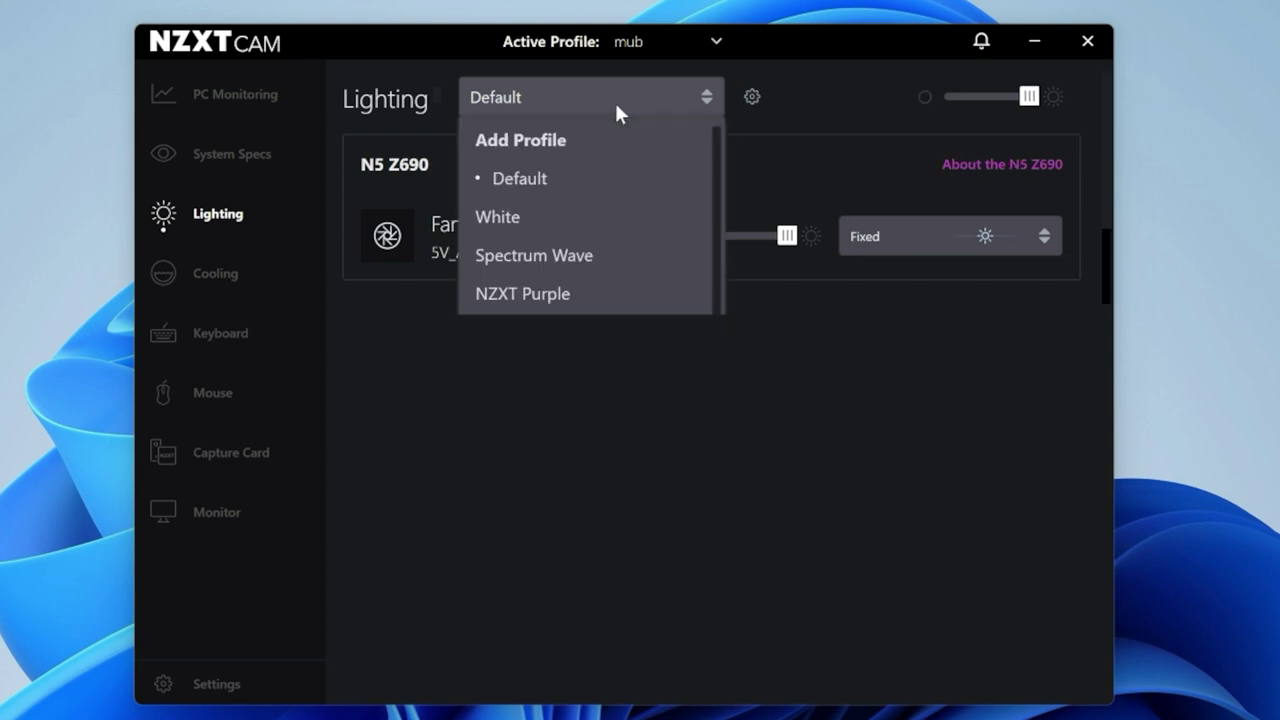
click(541, 237)
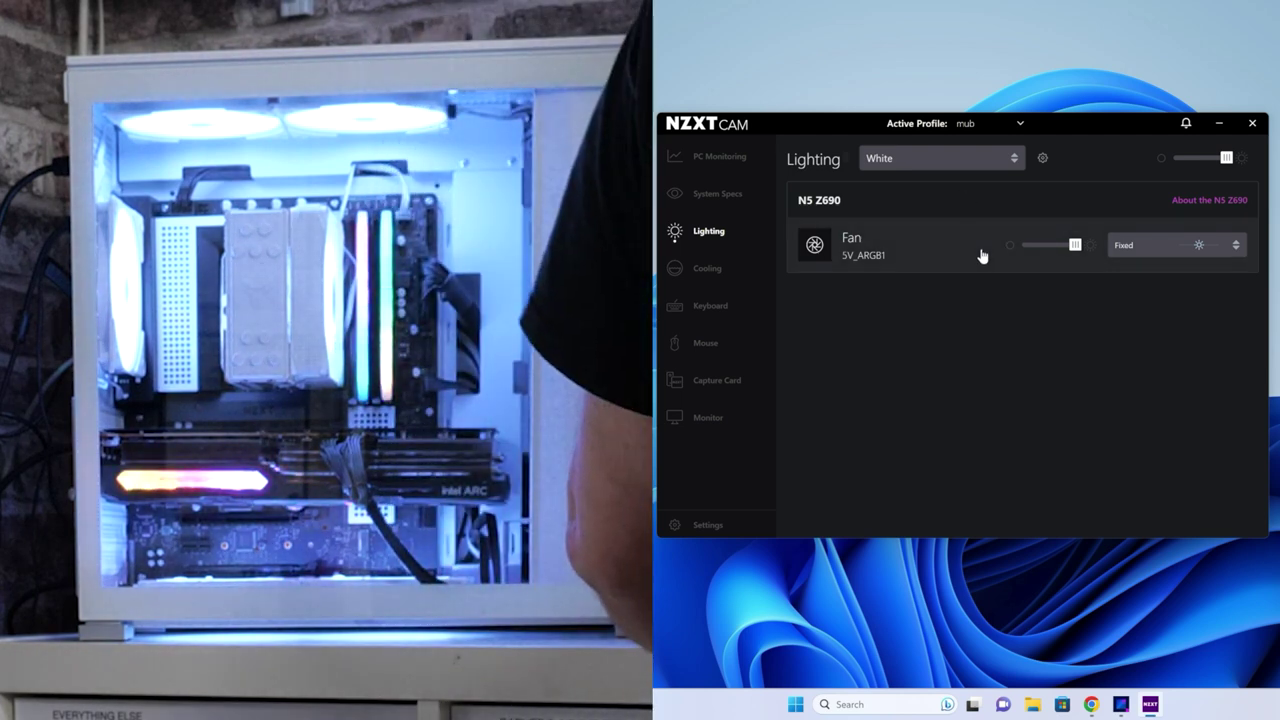
click(994, 165)
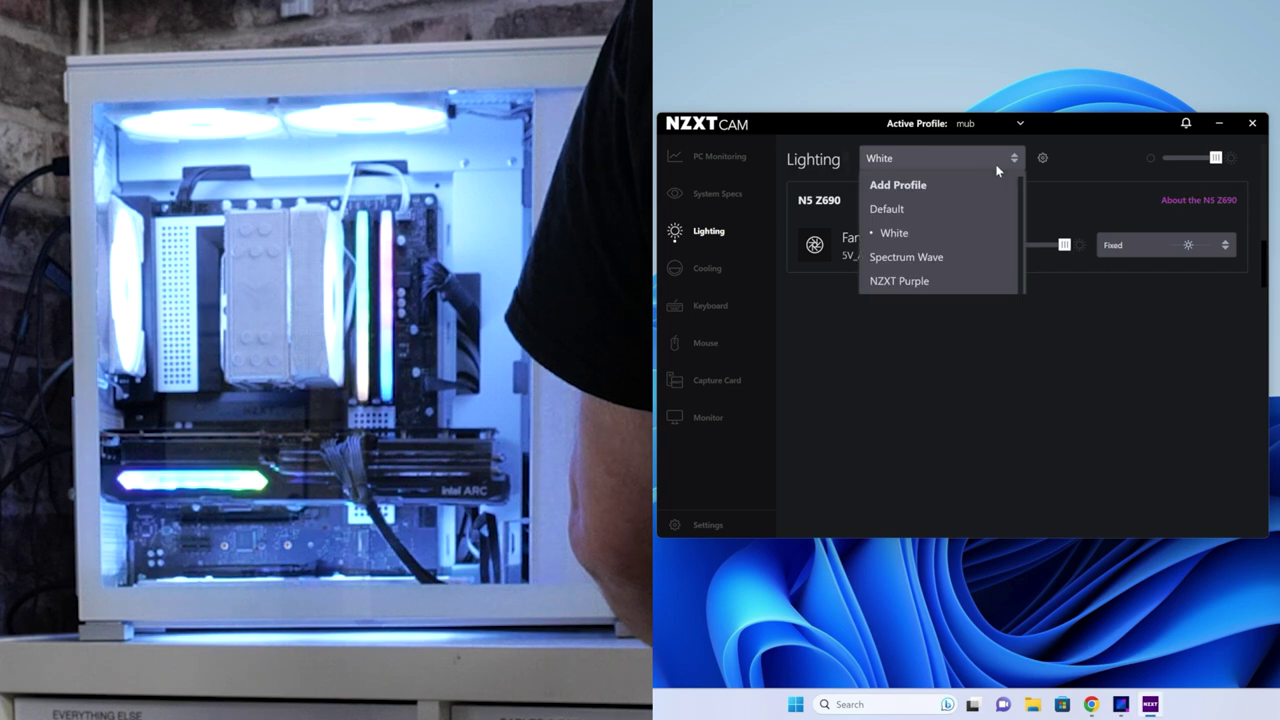
click(951, 256)
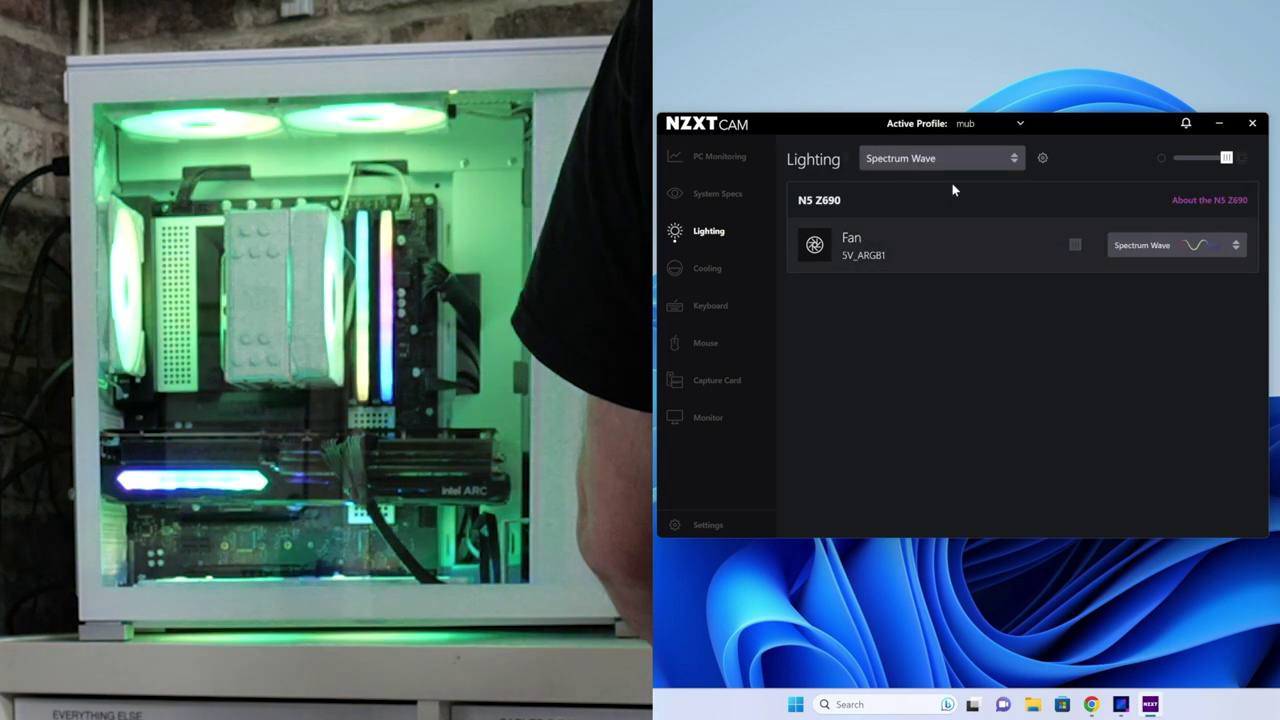
click(979, 158)
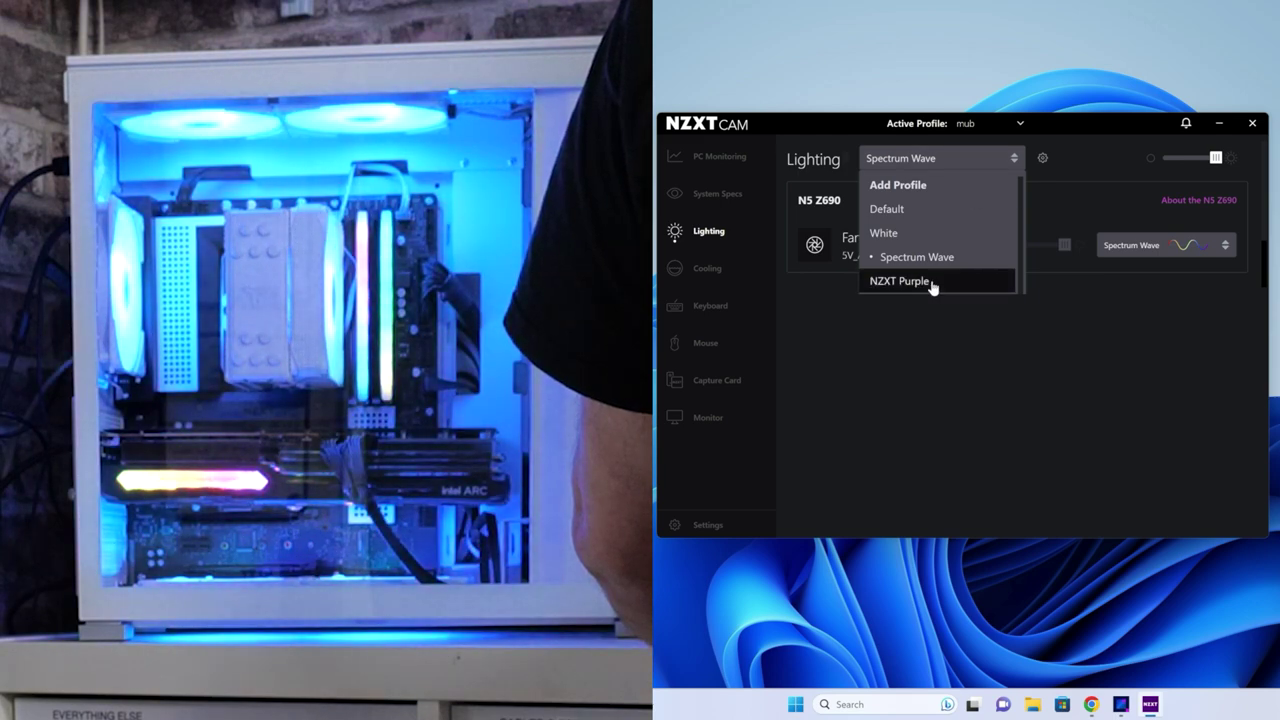
click(931, 285)
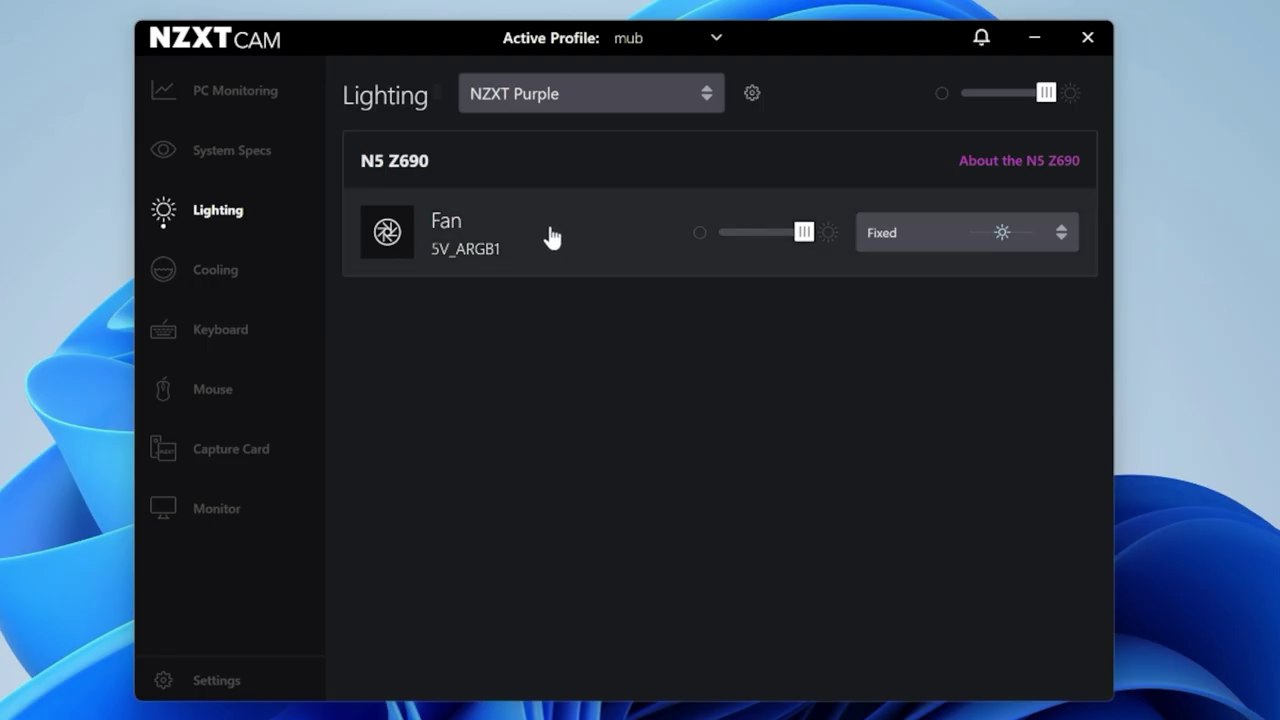
click(552, 237)
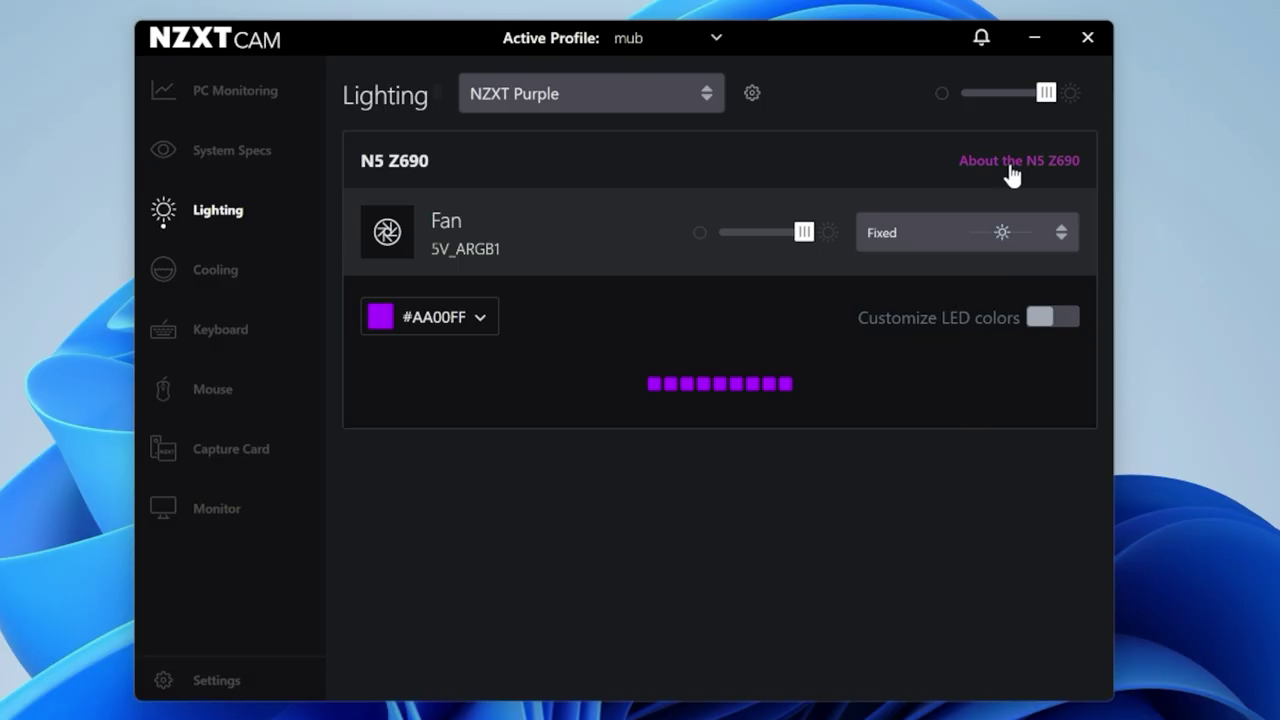
Step: Show the N5 Z690 status: 5V_ARGB1 Enabled, 12V_RGB1 Not Configured
click(866, 386)
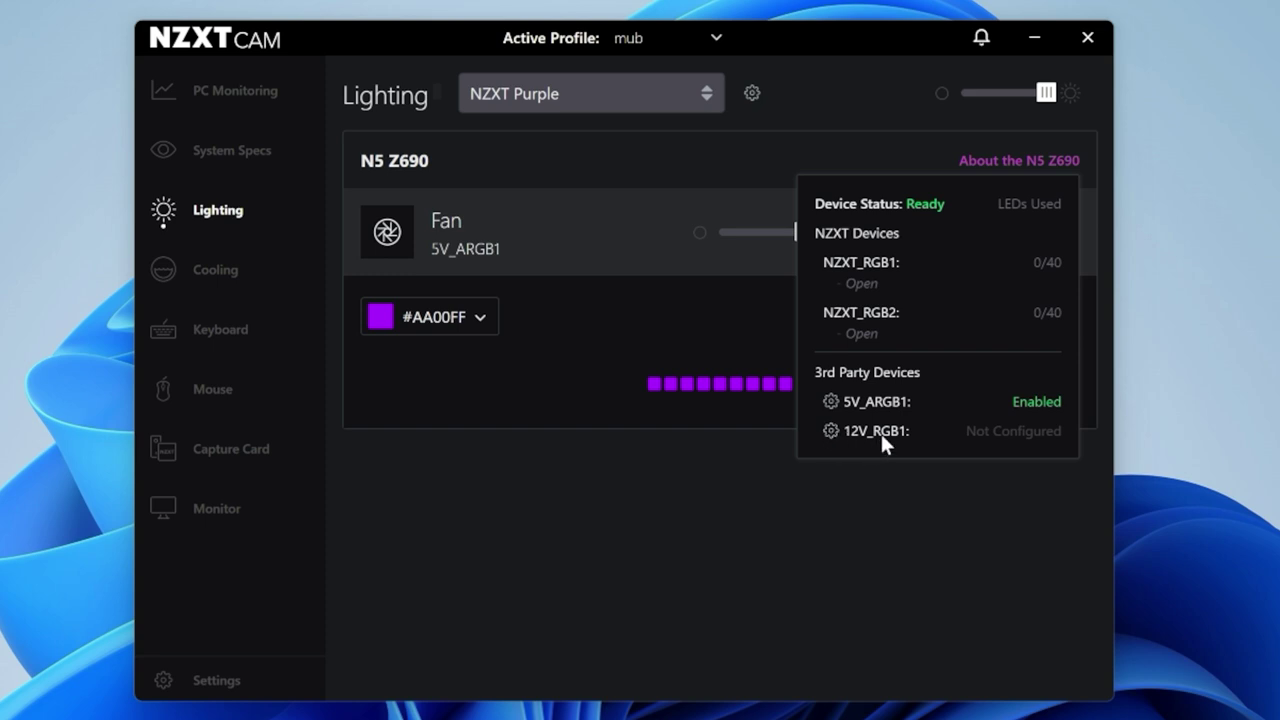
Step: Set the 5V_ARGB1 fan's LED count to 8 in Advanced Setup and save it
click(831, 403)
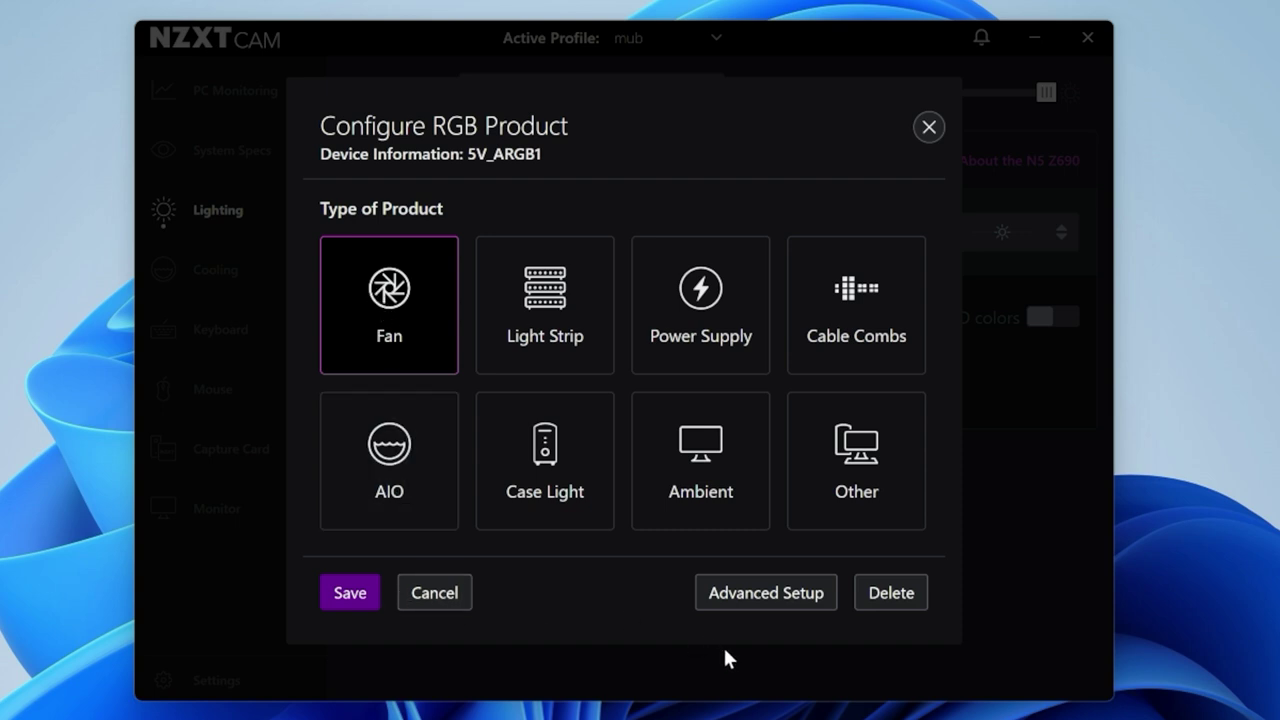
click(772, 600)
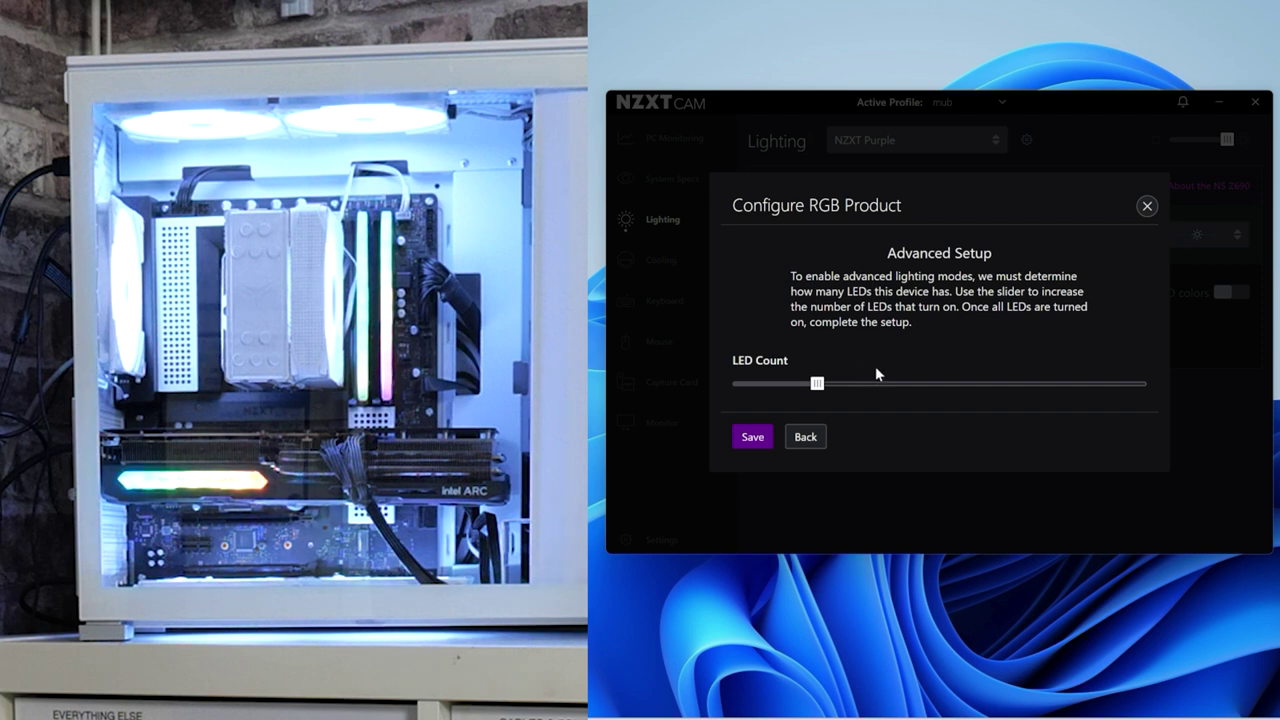
click(818, 386)
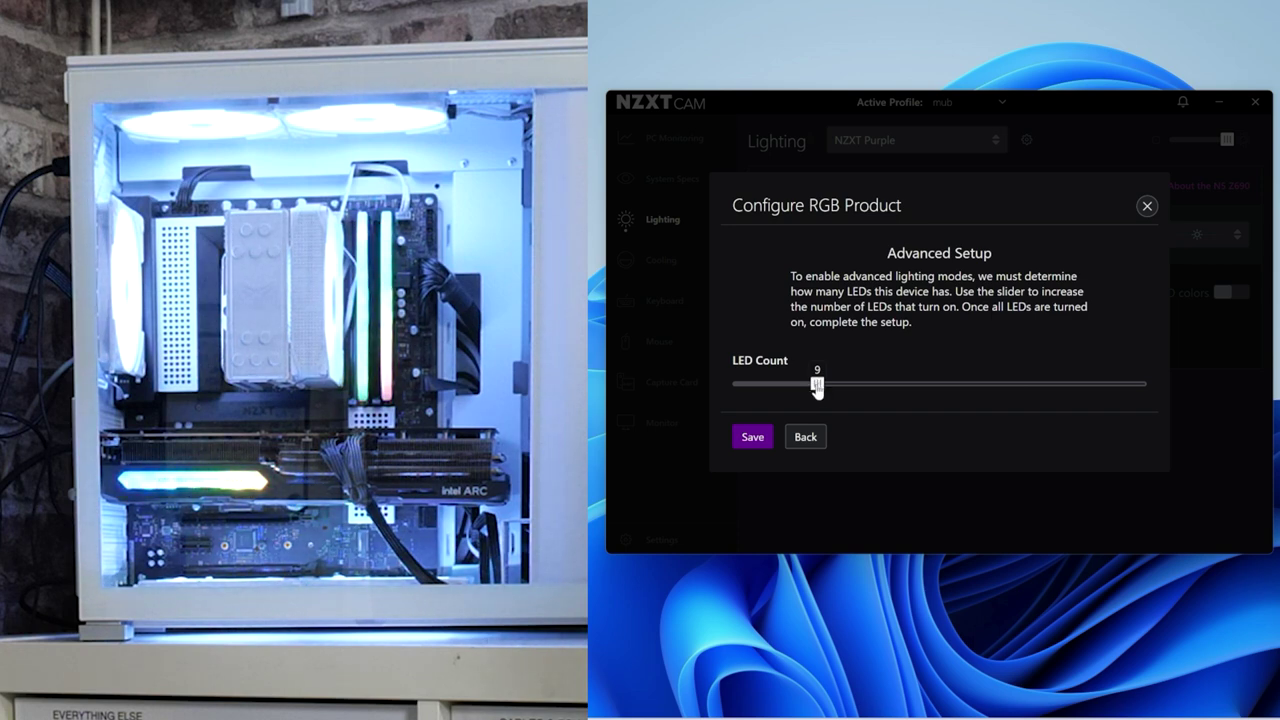
drag(817, 388, 731, 389)
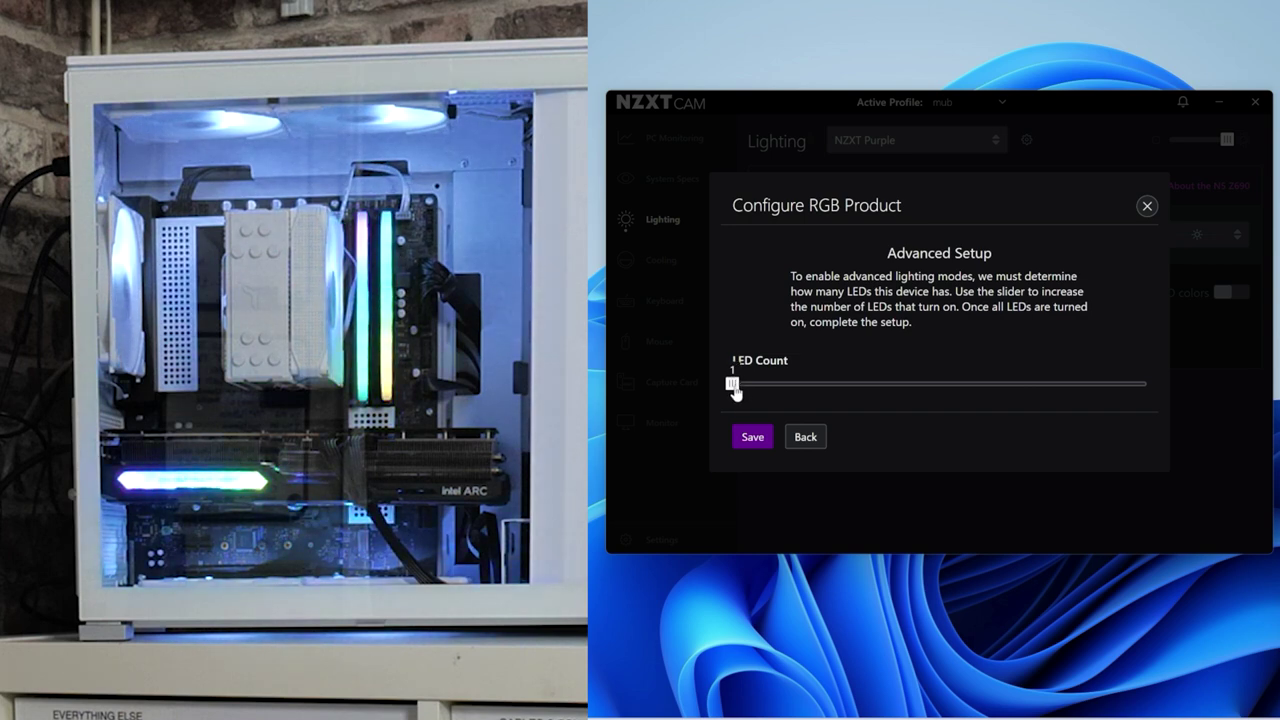
drag(733, 390, 813, 400)
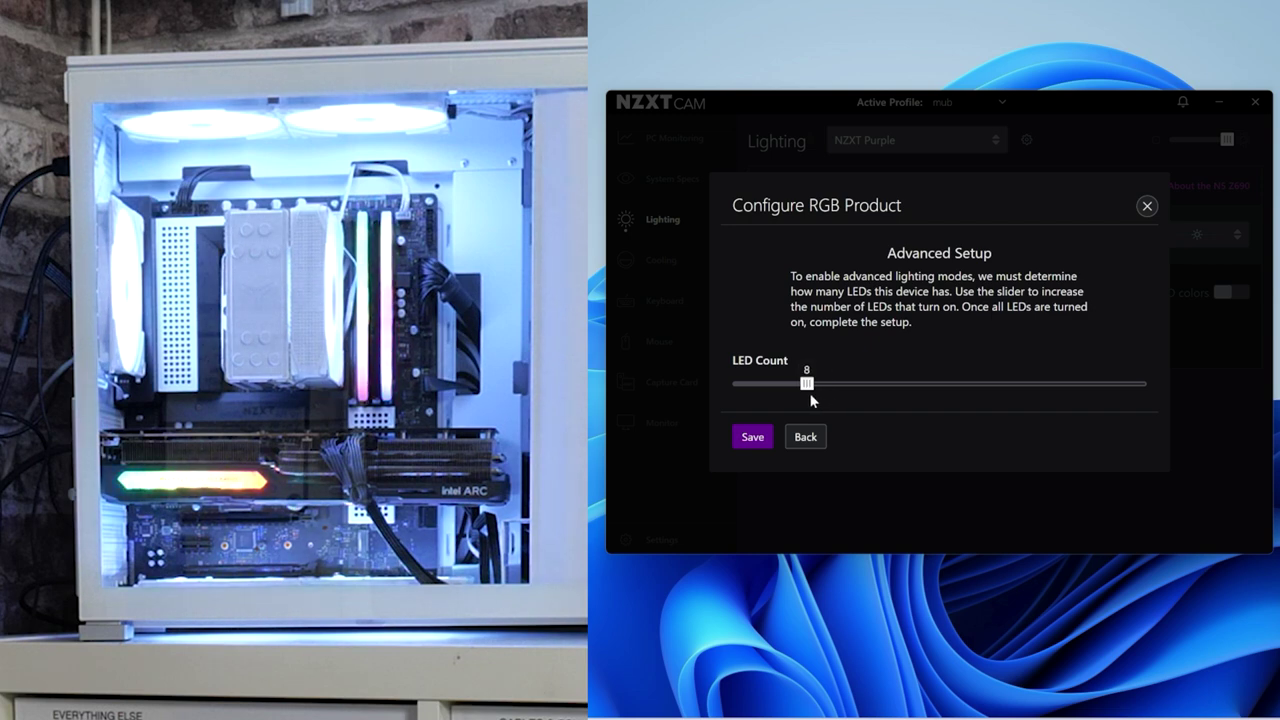
drag(812, 400, 804, 420)
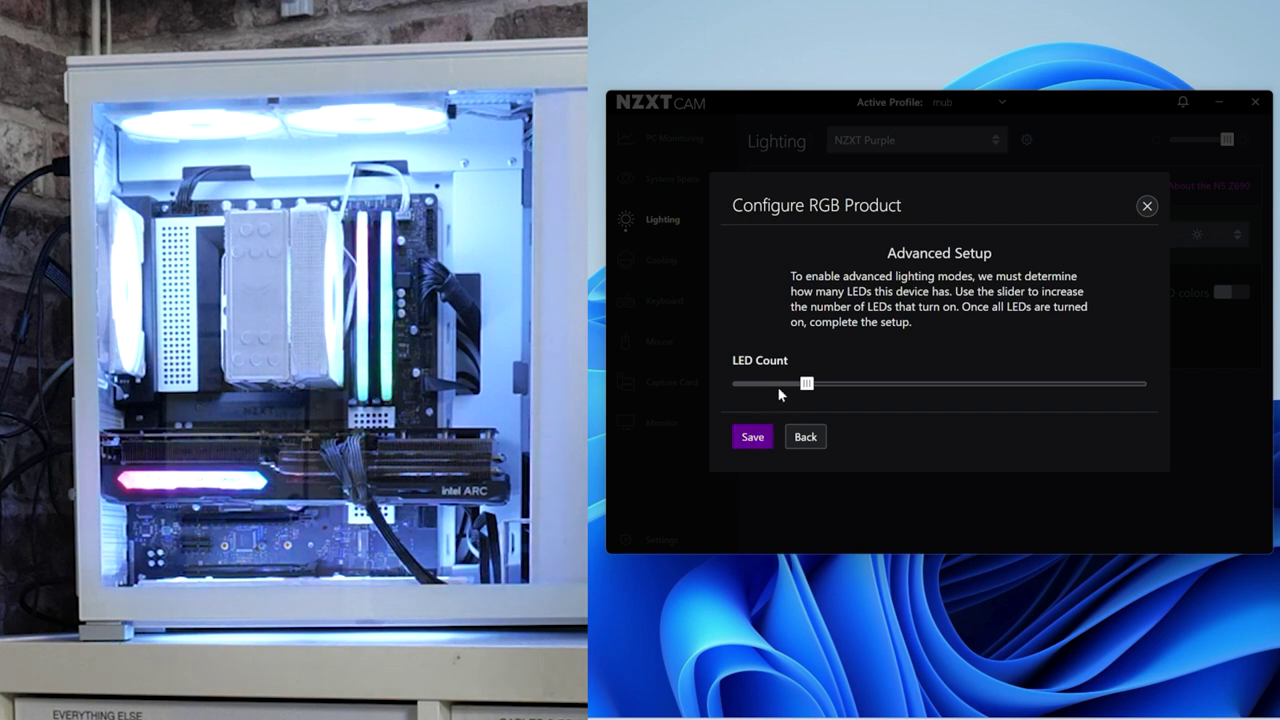
drag(811, 386, 1160, 388)
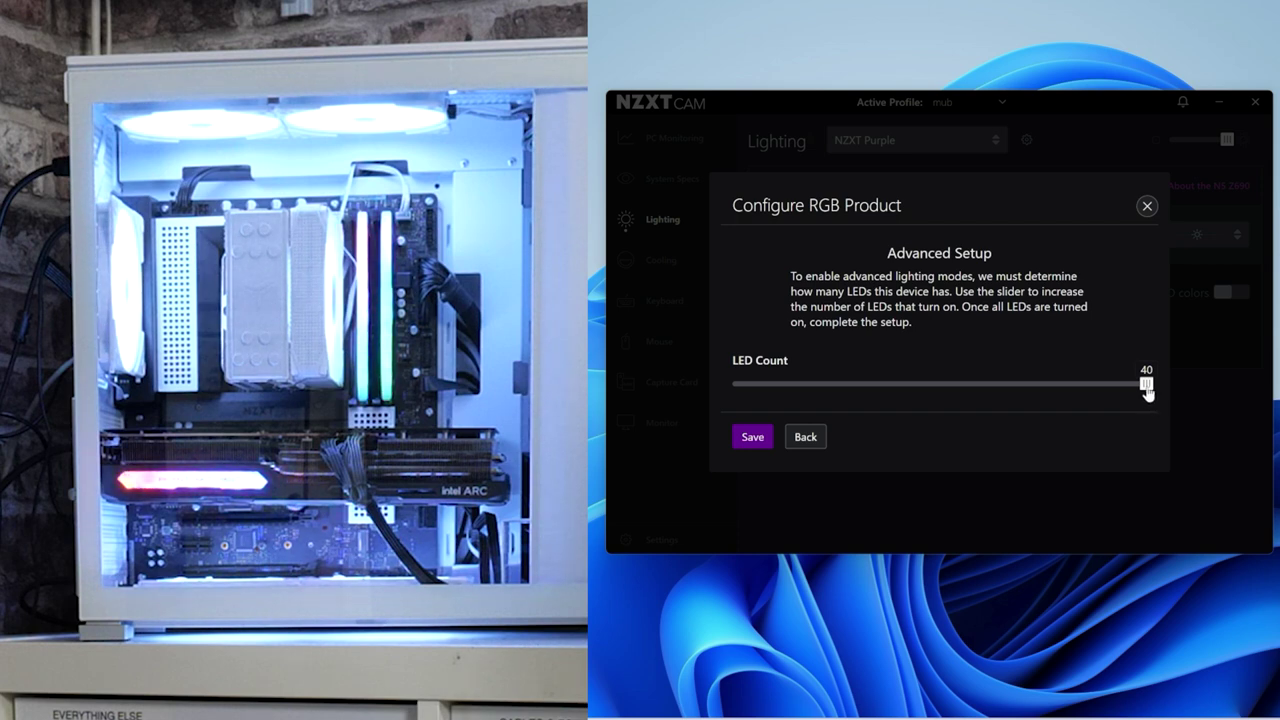
drag(1147, 388, 806, 398)
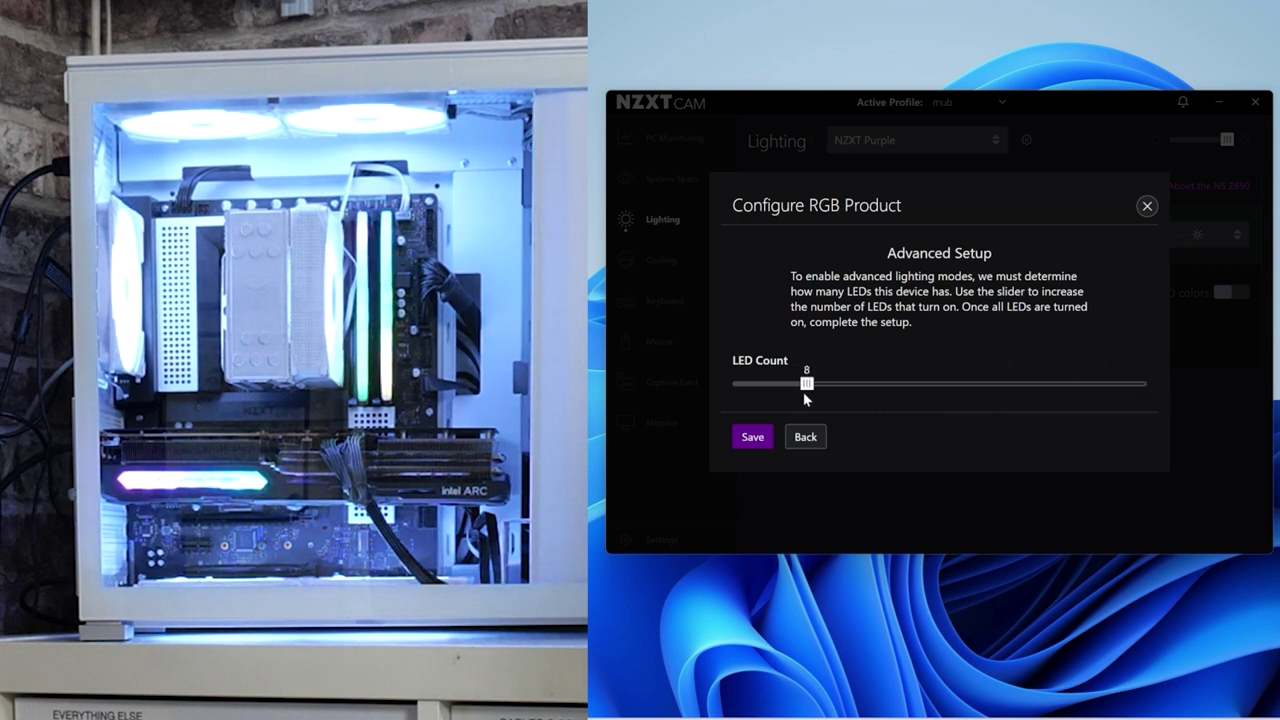
click(750, 440)
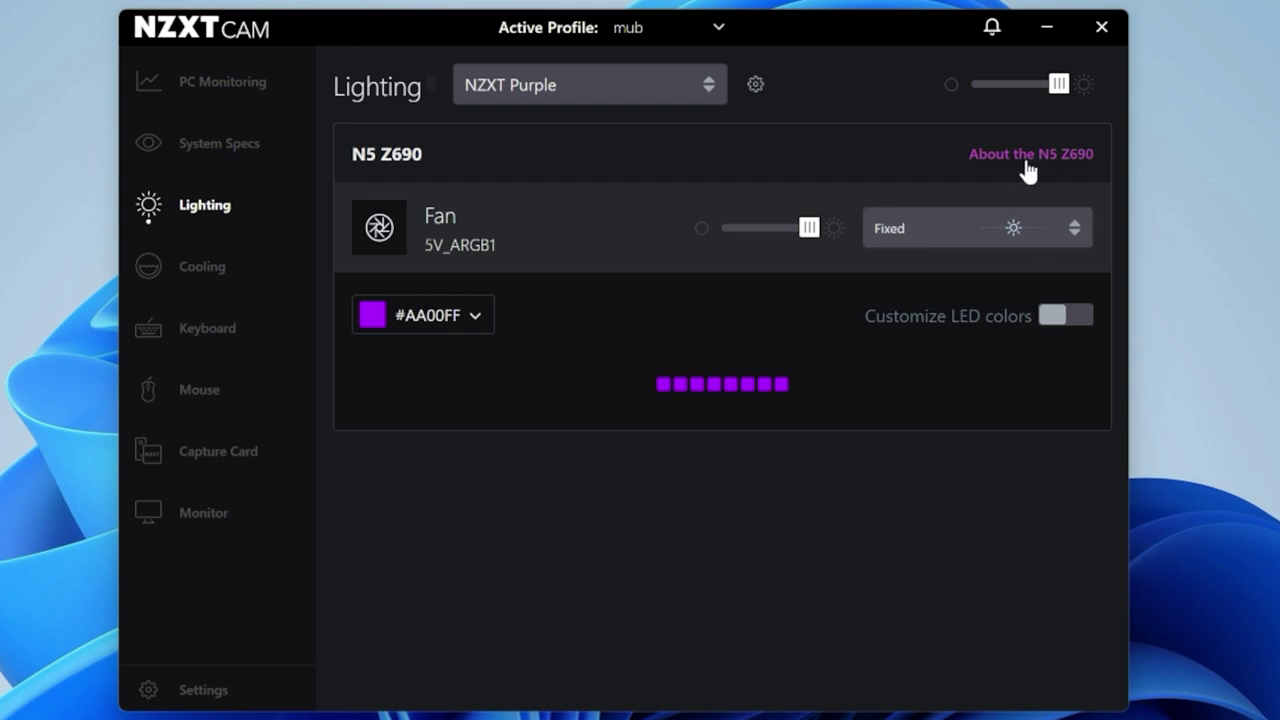
Step: Configure 12V_RGB1 as a Light Strip, leaving its brightness at maximum
mouse_move(1021, 160)
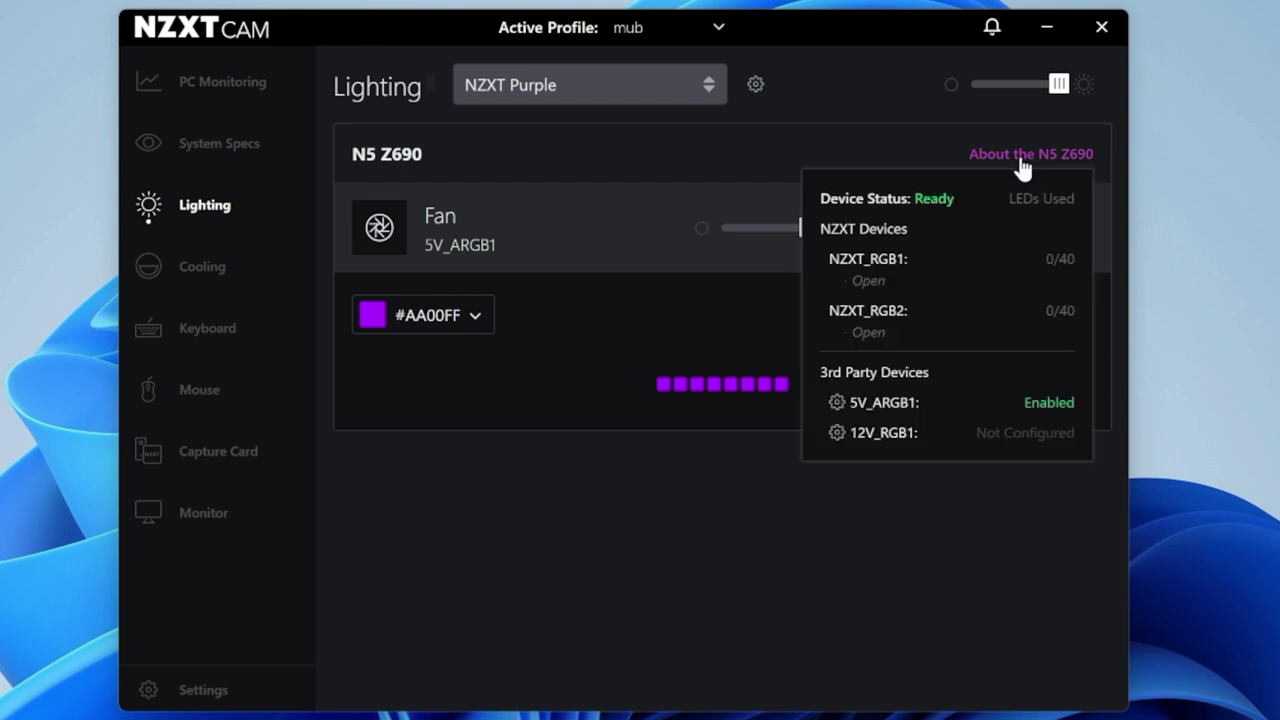
click(836, 433)
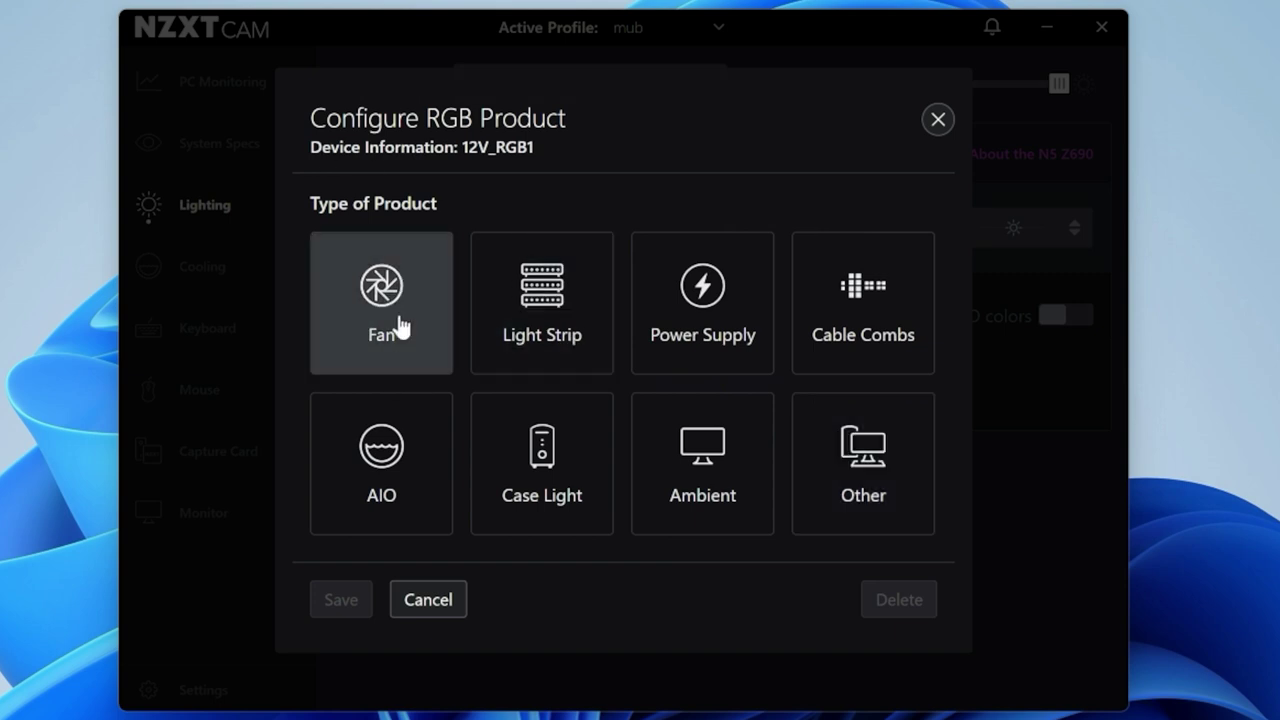
click(551, 296)
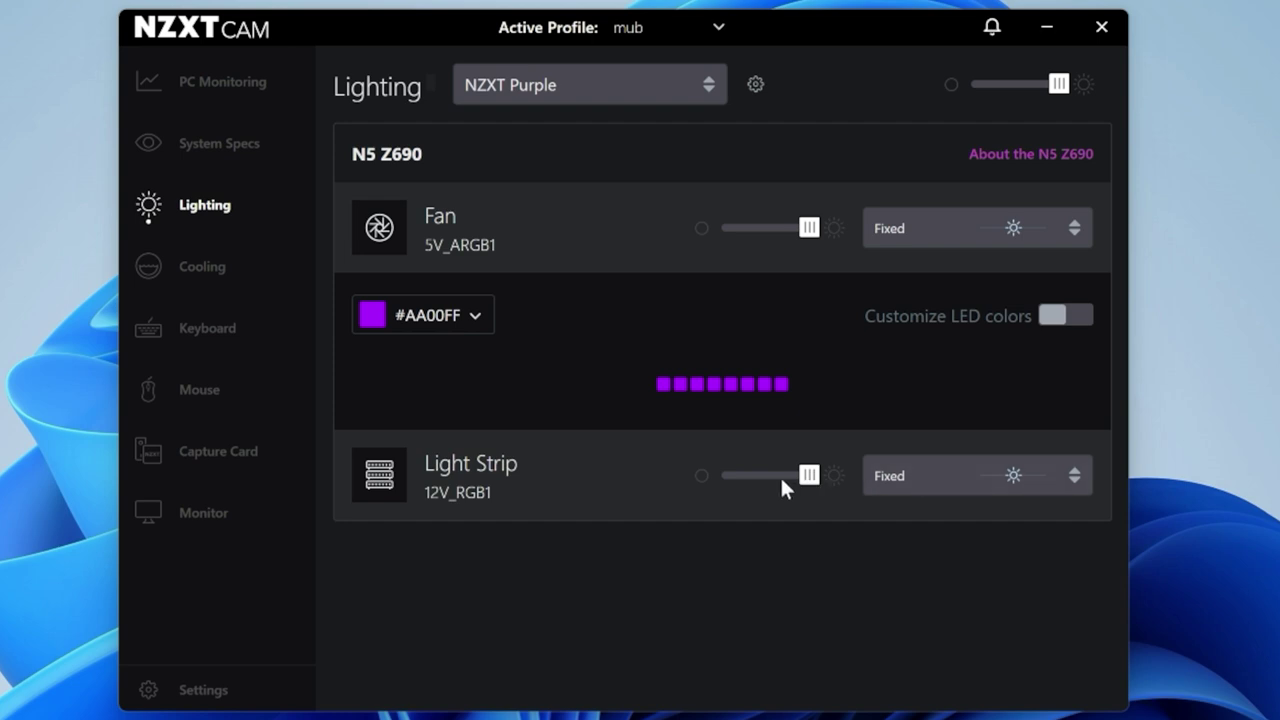
drag(786, 480, 815, 478)
Step: Try the Spectrum Wave effect on the Fan, then return it to the Fixed purple effect
click(1051, 475)
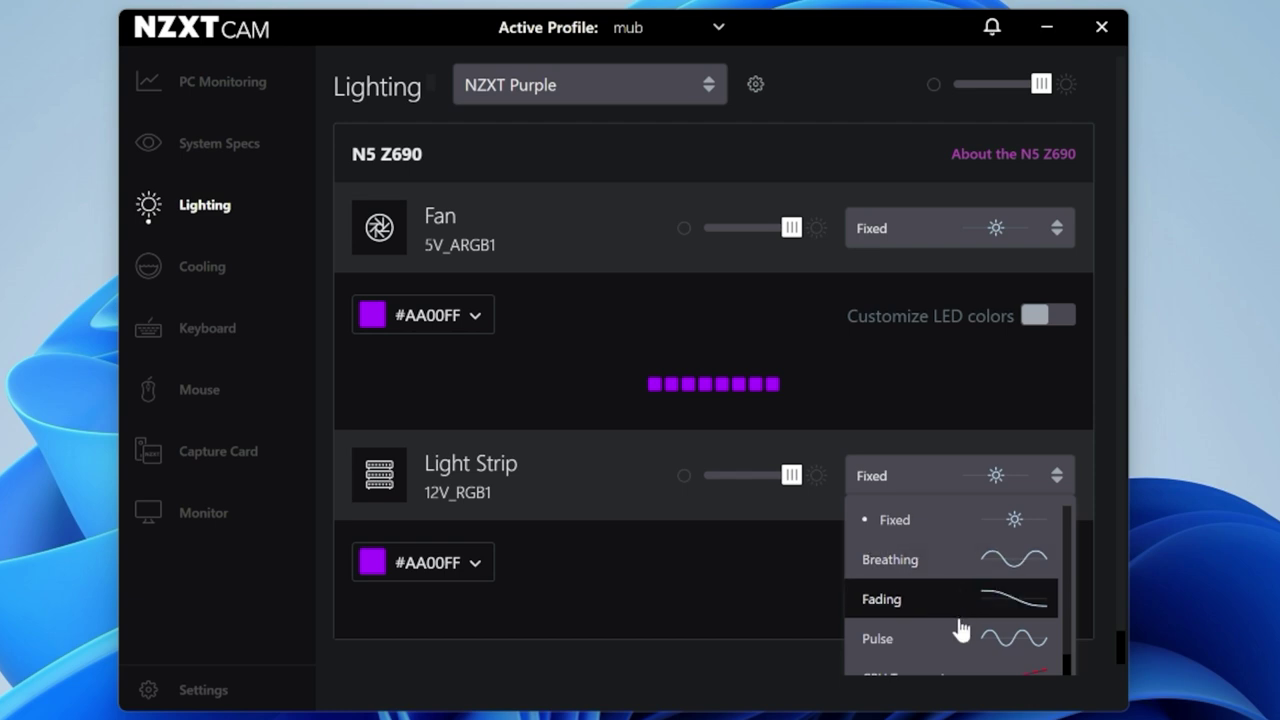
click(1054, 223)
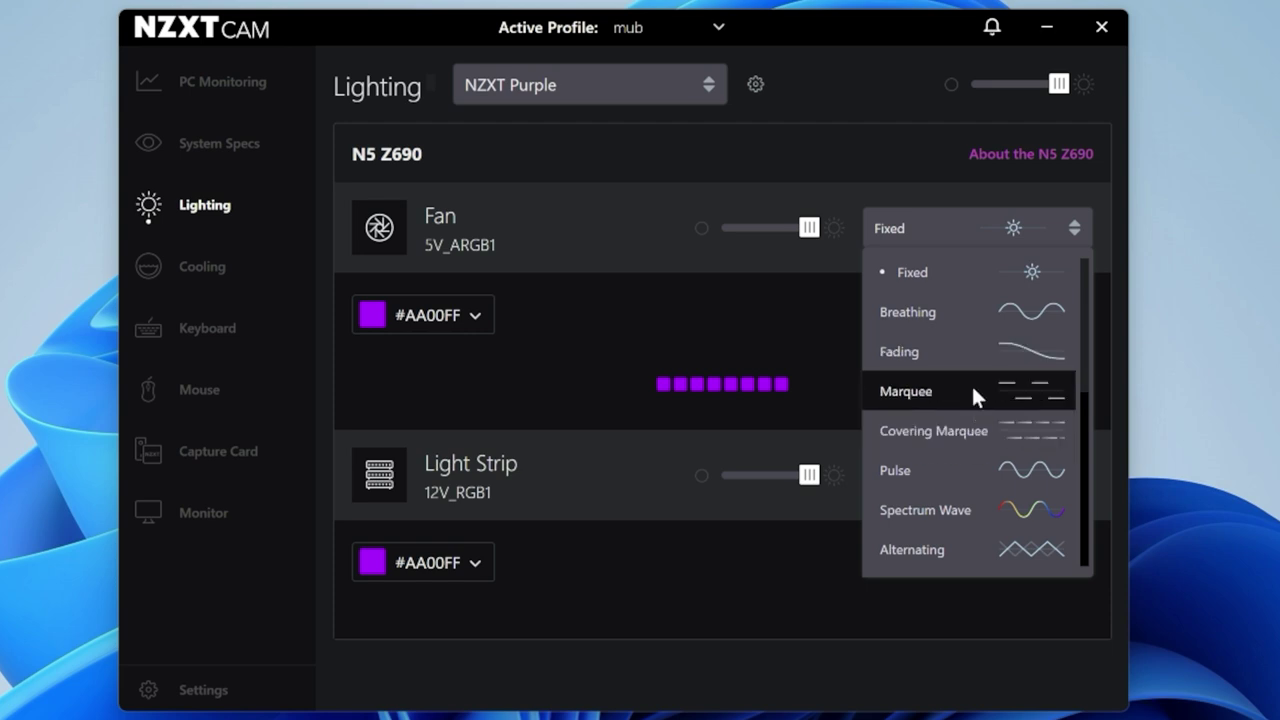
click(966, 511)
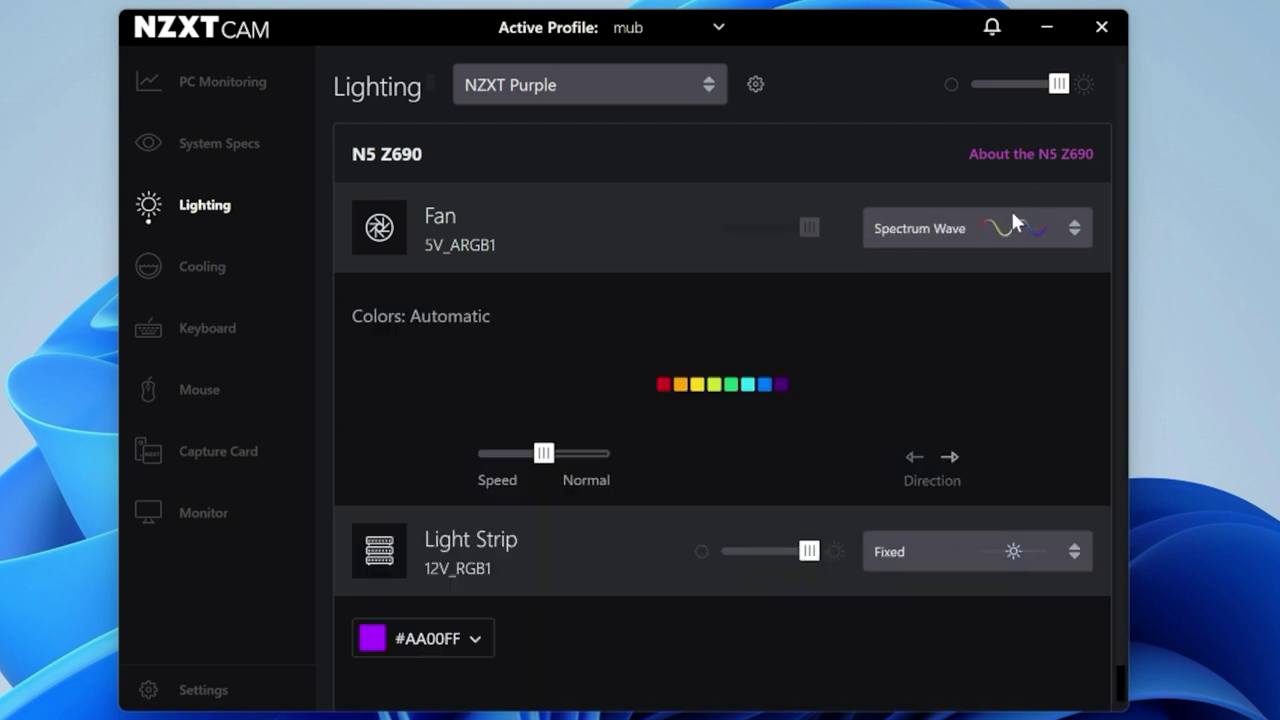
click(1070, 230)
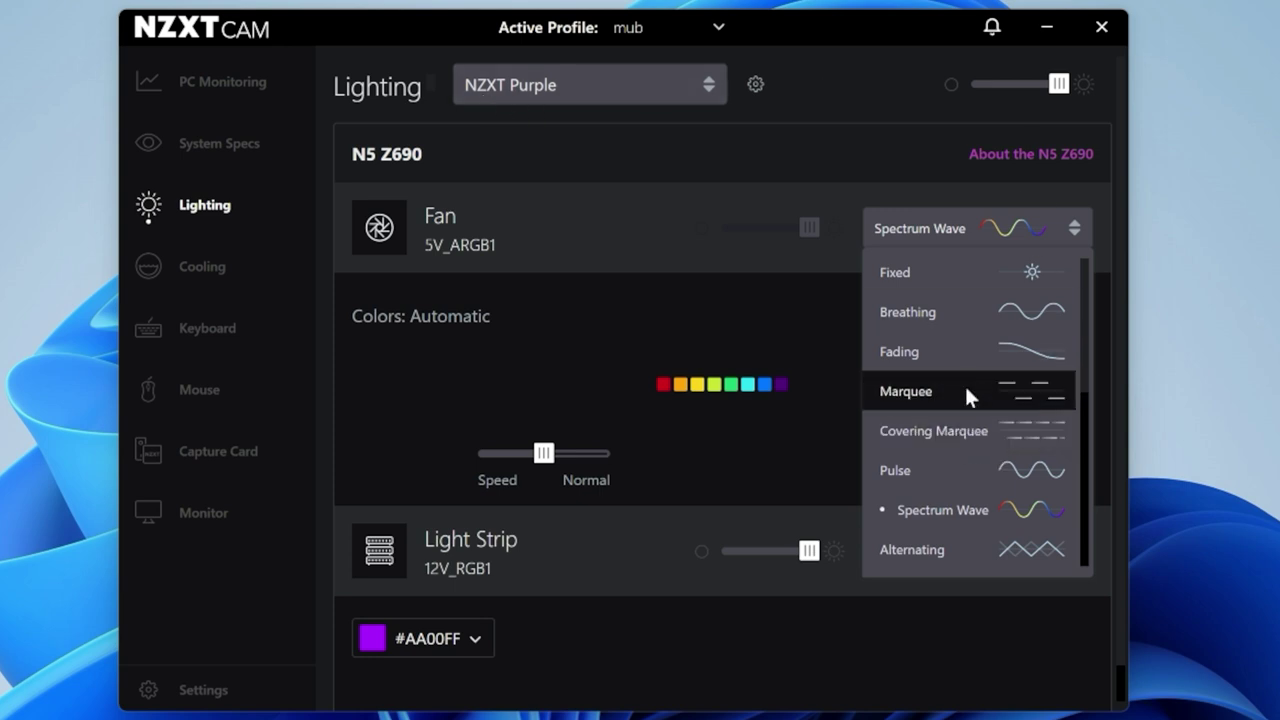
click(961, 271)
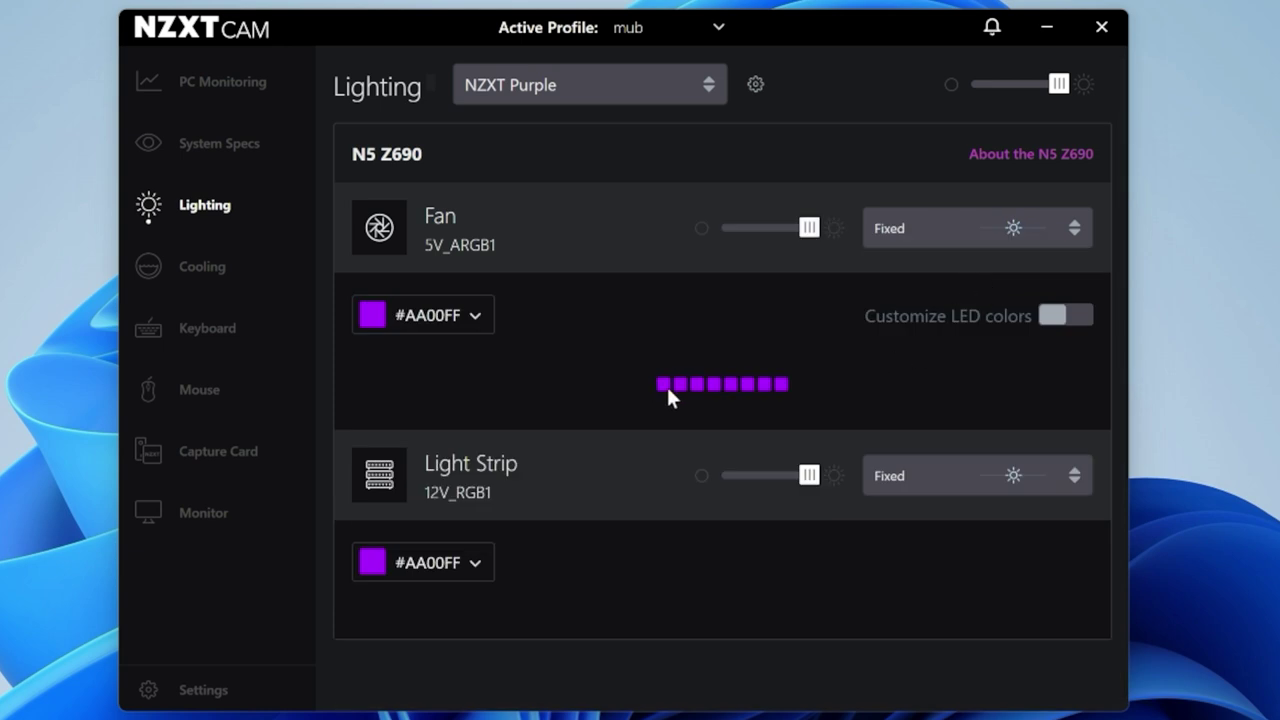
click(423, 563)
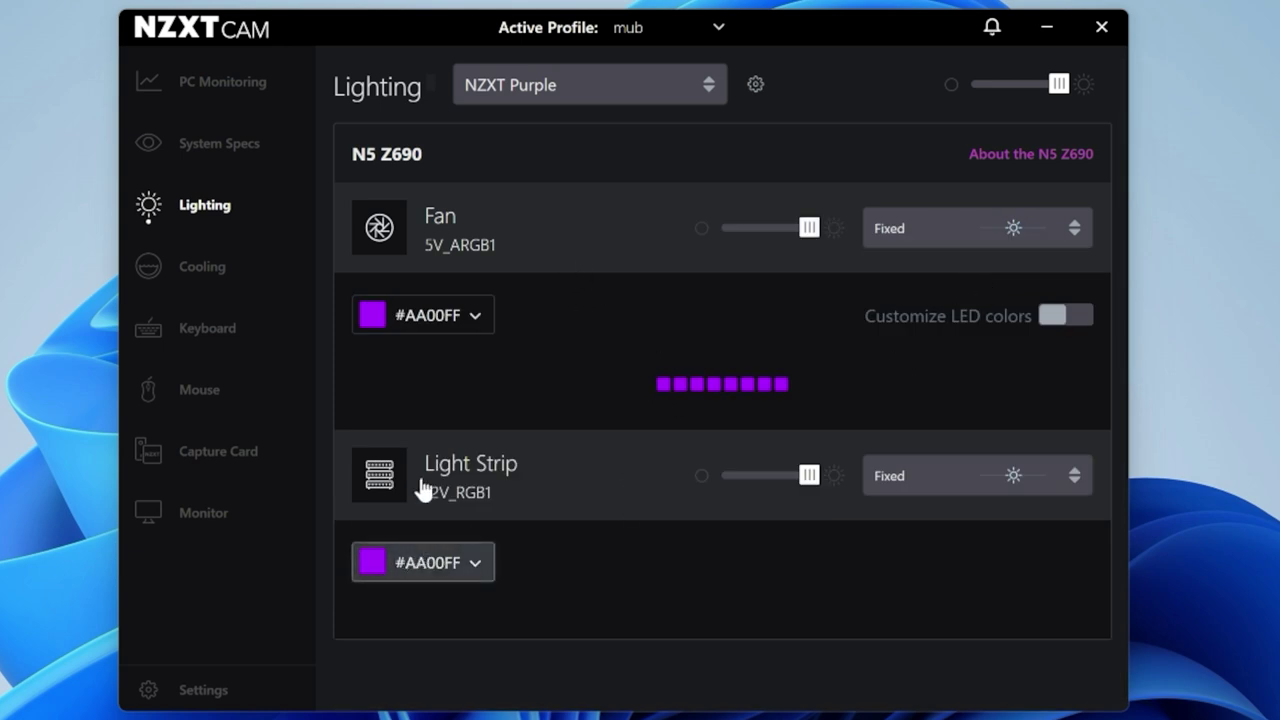
Step: Apply the Default lighting profile, then the Spectrum Wave profile
click(705, 88)
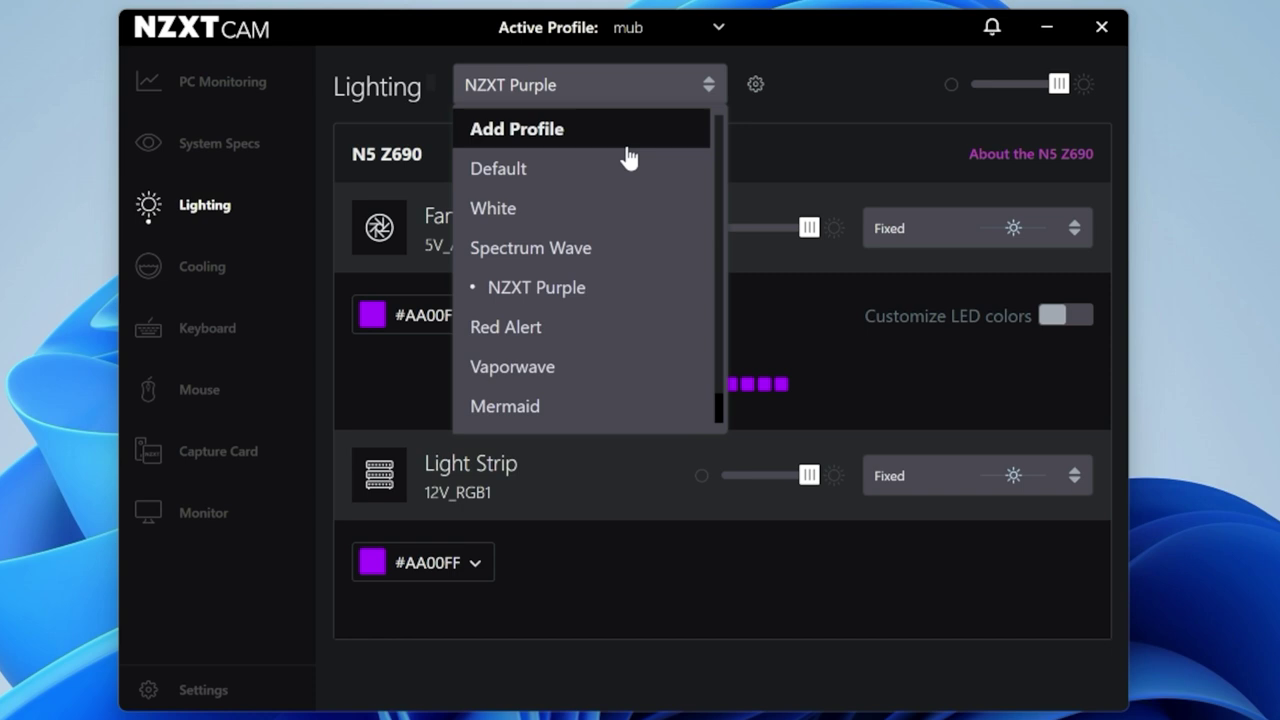
click(587, 170)
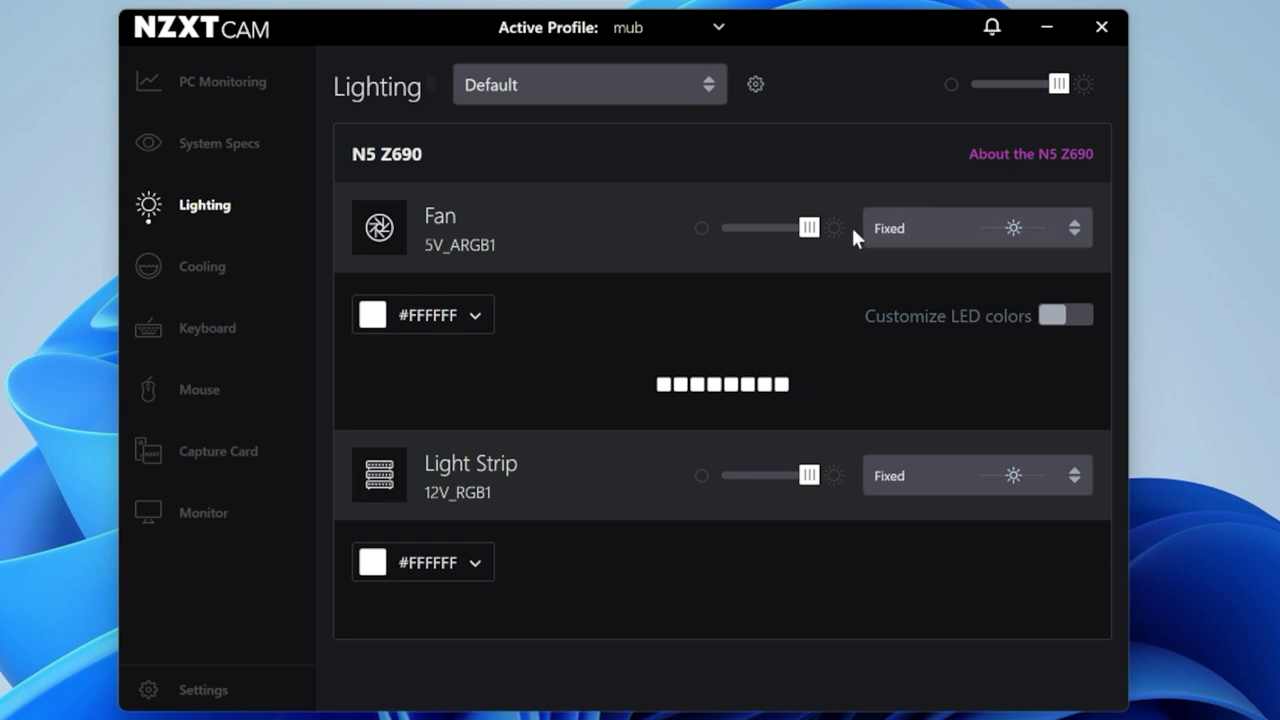
click(707, 87)
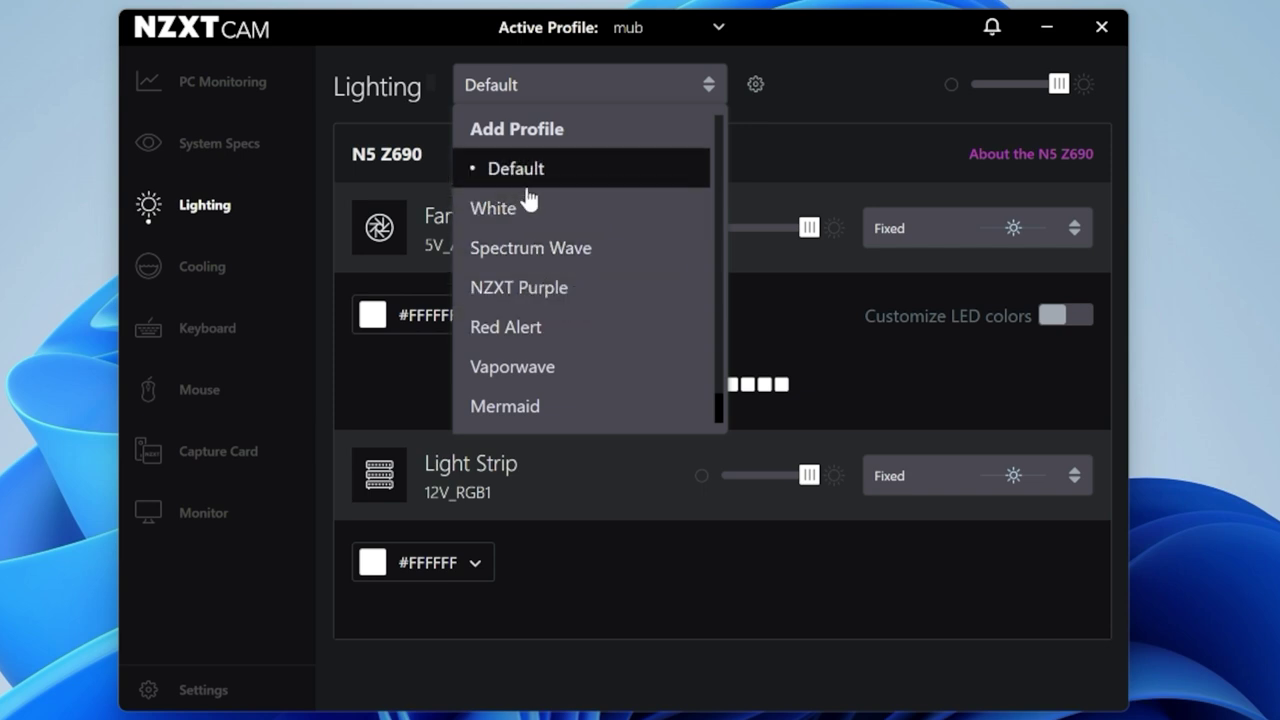
scroll(557, 320, down, 1)
scroll(562, 345, up, 1)
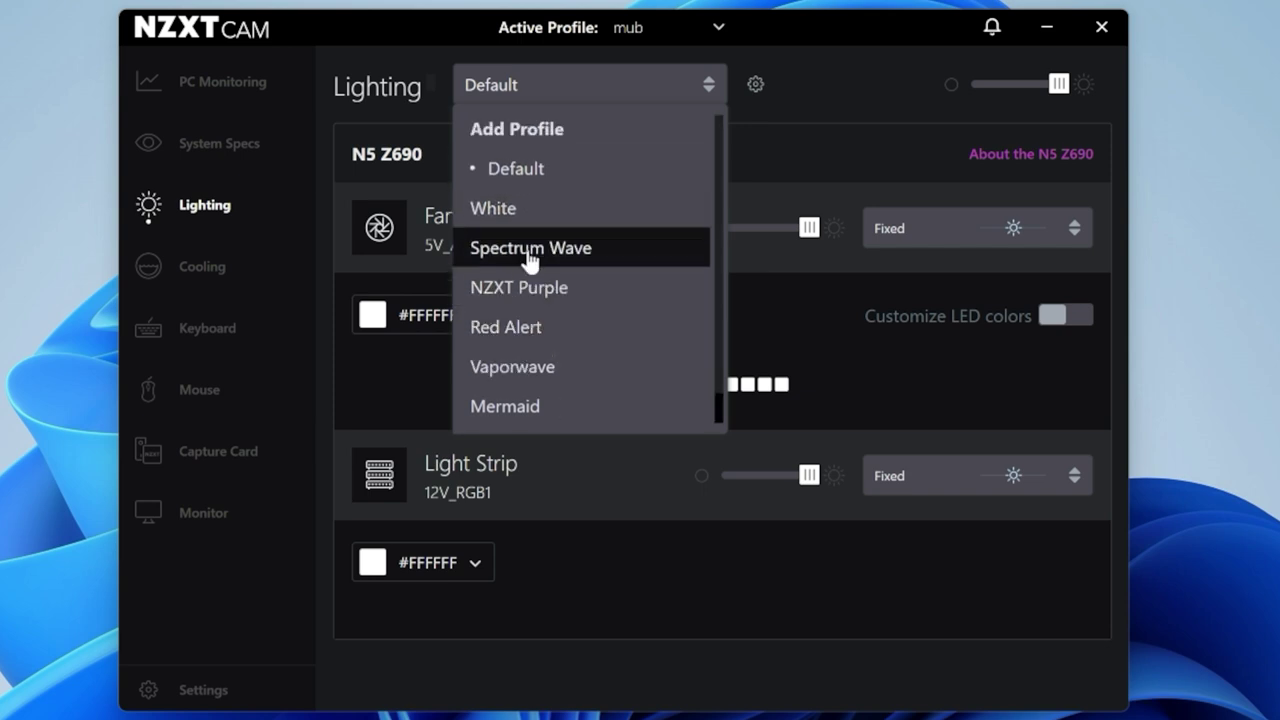
scroll(545, 290, down, 1)
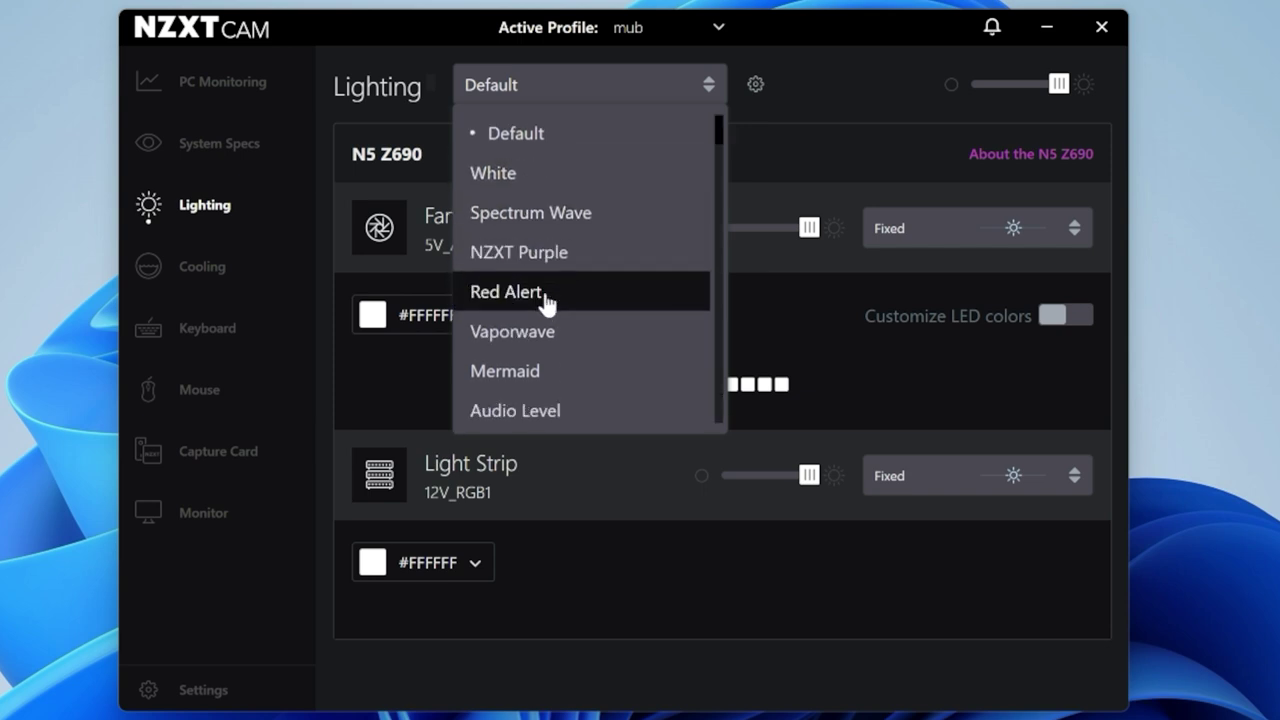
click(529, 215)
Step: Try the NZXT Purple, Red Alert and Vaporwave lighting profiles in turn
click(555, 92)
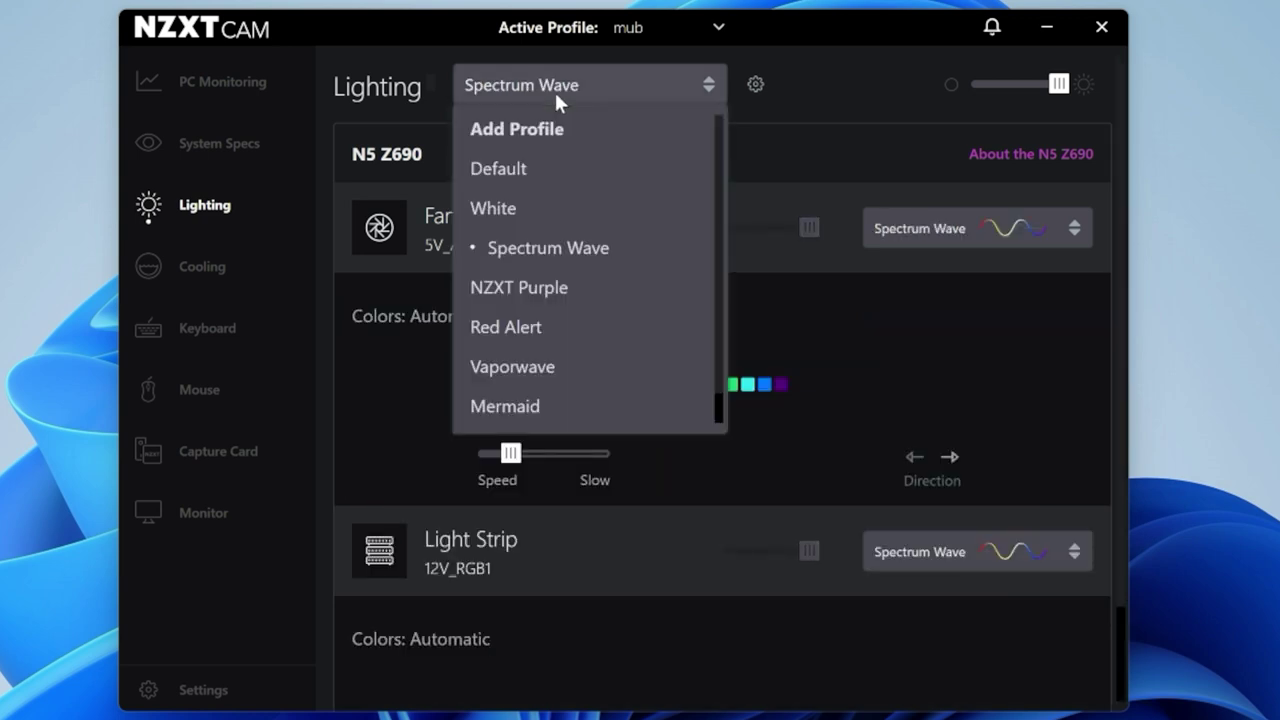
click(531, 284)
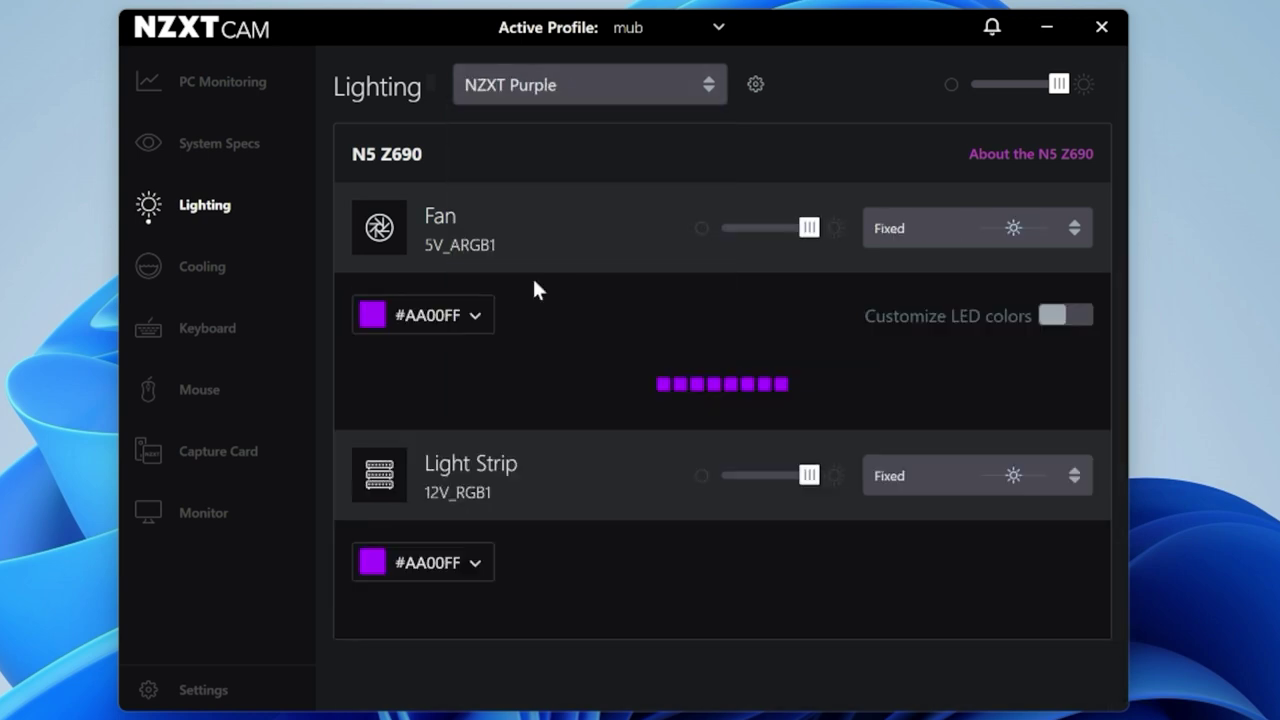
click(609, 88)
click(535, 328)
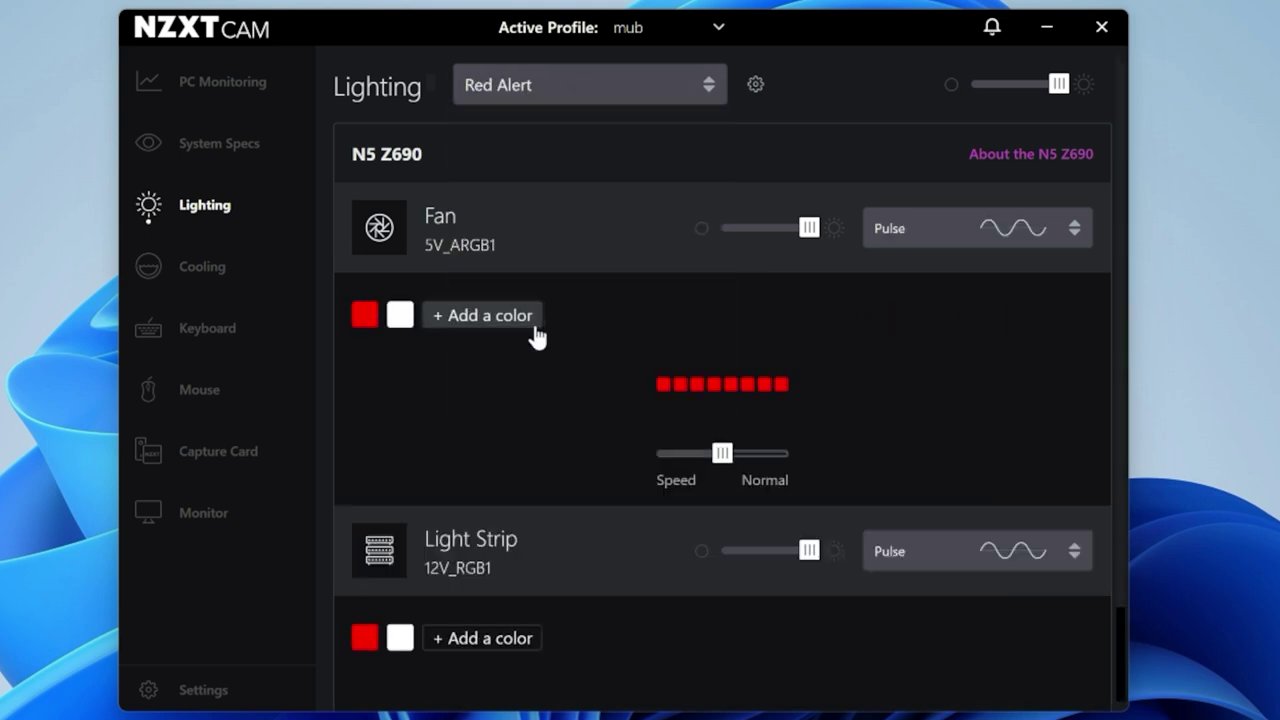
click(593, 78)
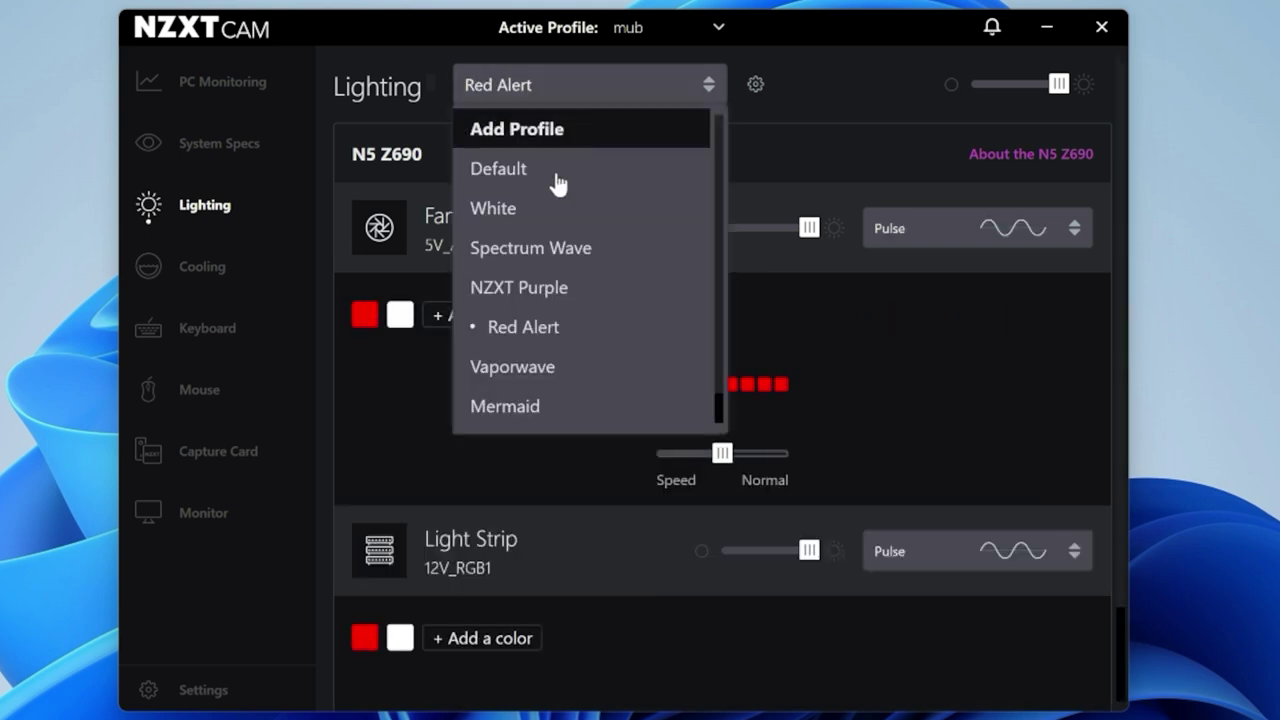
click(540, 364)
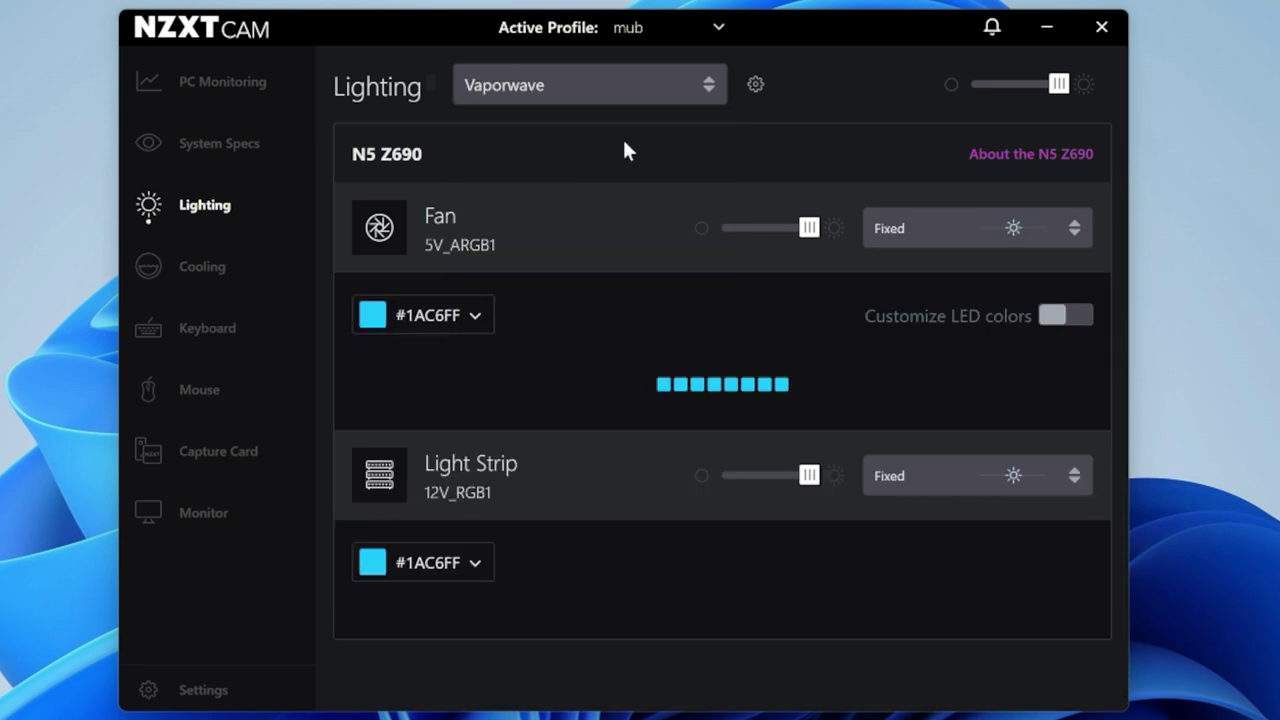
Step: Apply the Mermaid lighting profile and lower overall brightness near minimum
click(691, 85)
click(604, 405)
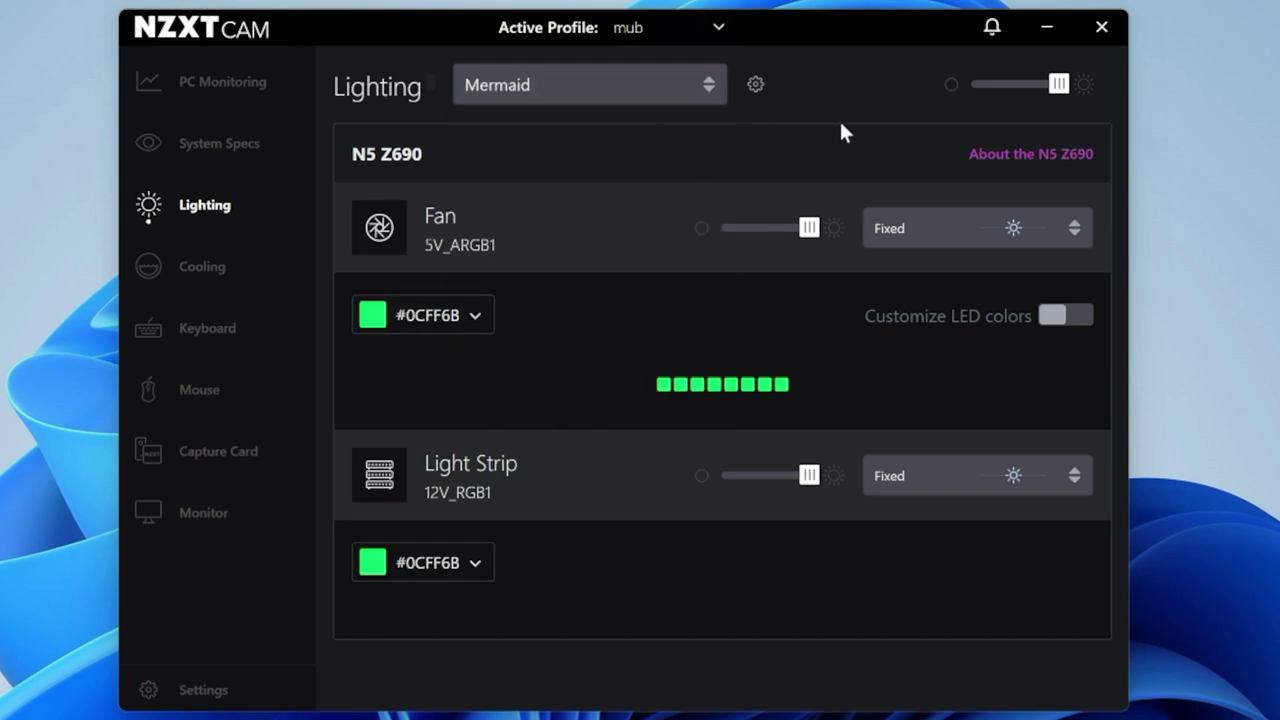
drag(1058, 90, 1010, 98)
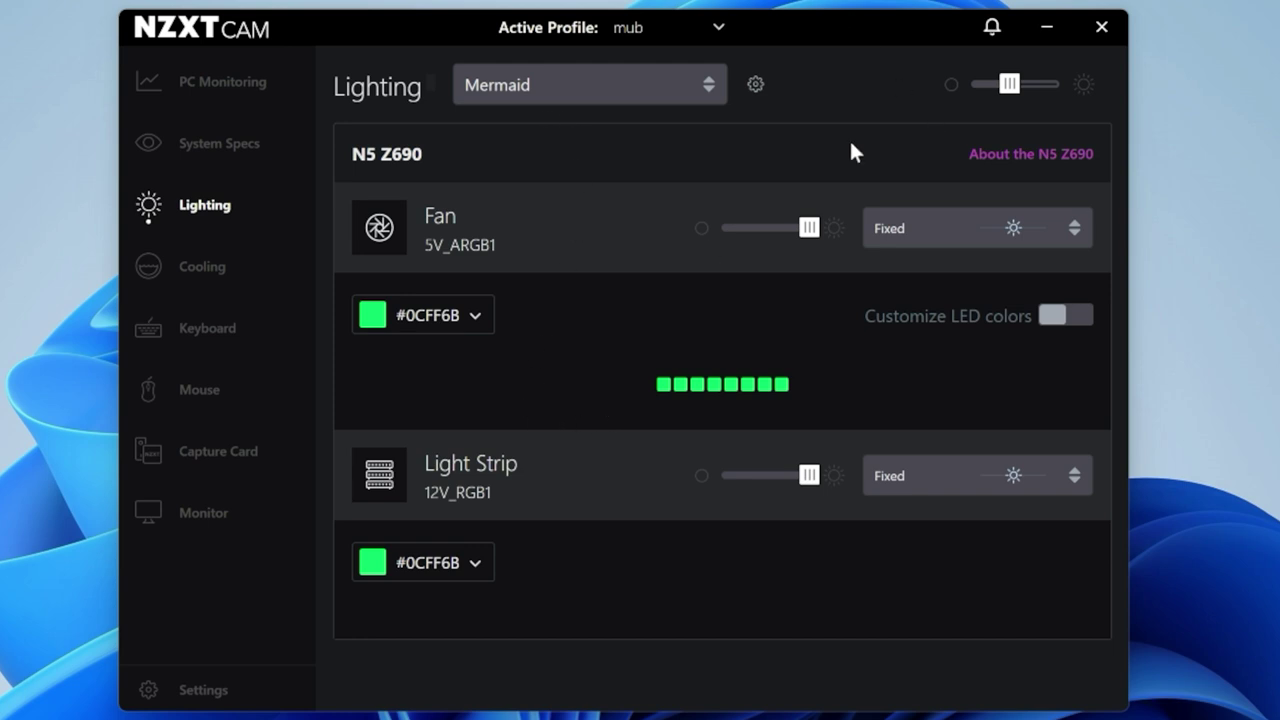
click(708, 86)
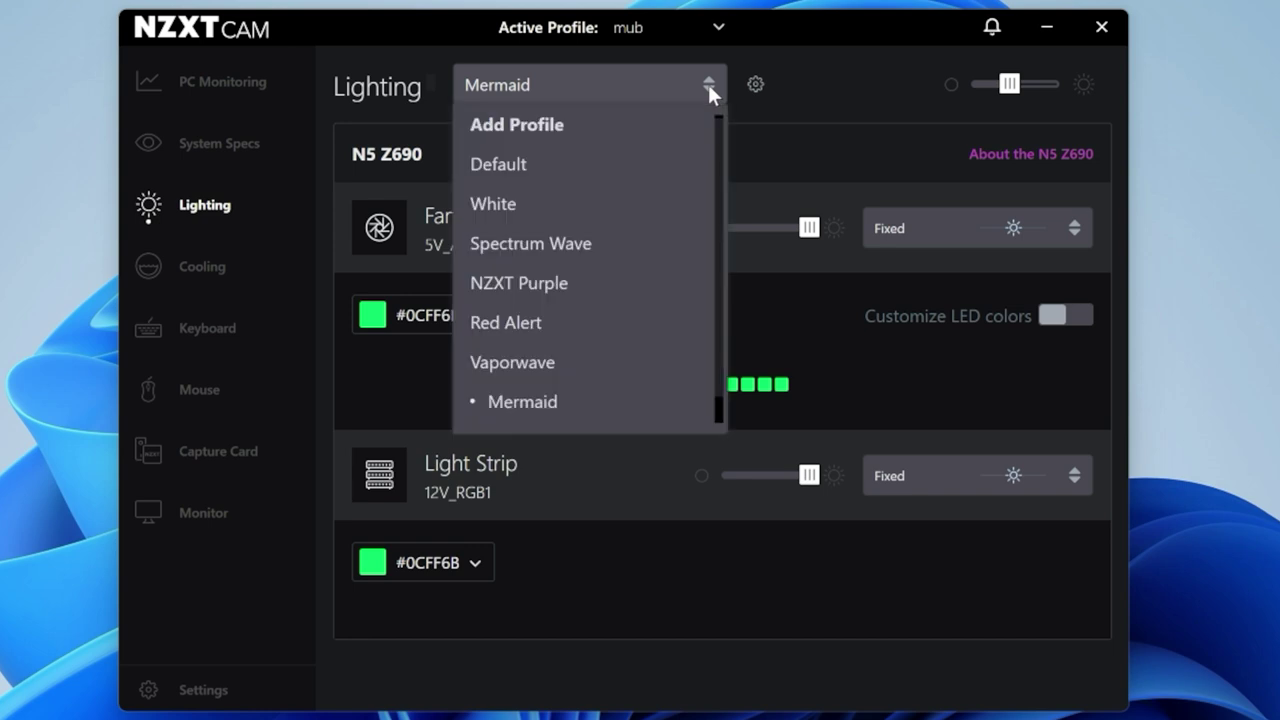
Step: Apply Default, then Spectrum Wave, and set the Fan's wave speed to Slowest
click(588, 166)
click(655, 100)
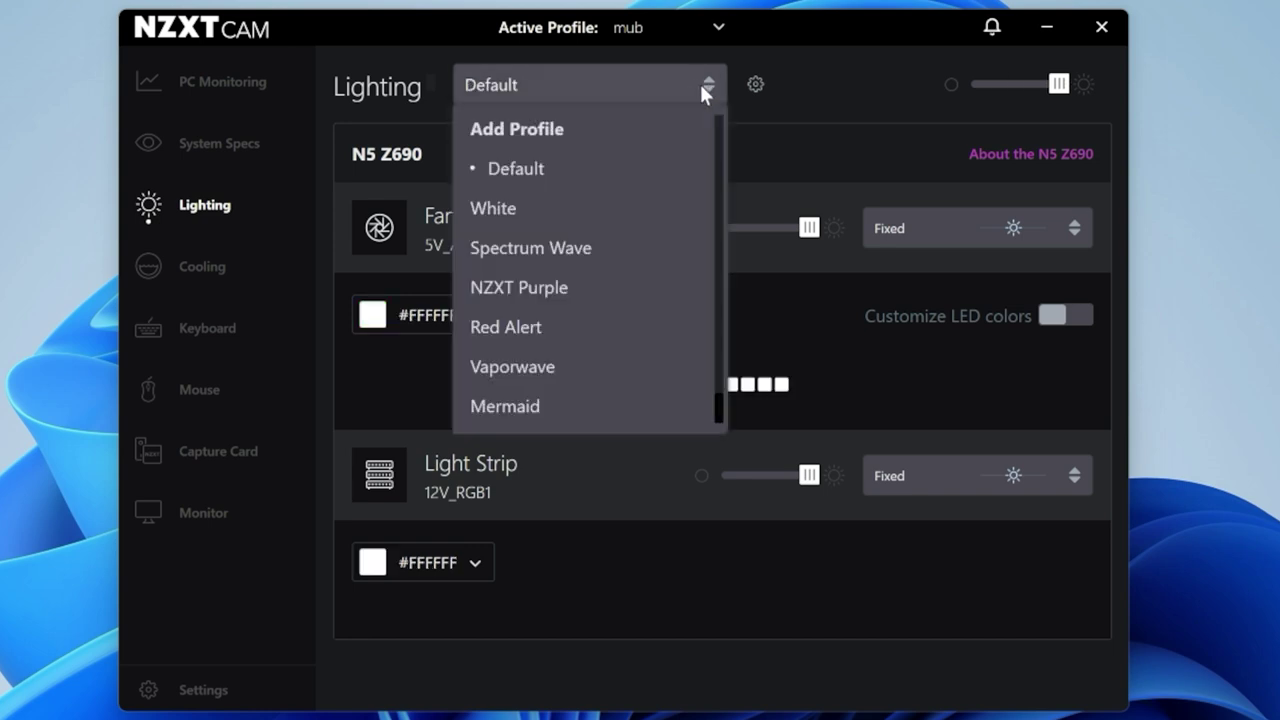
click(580, 250)
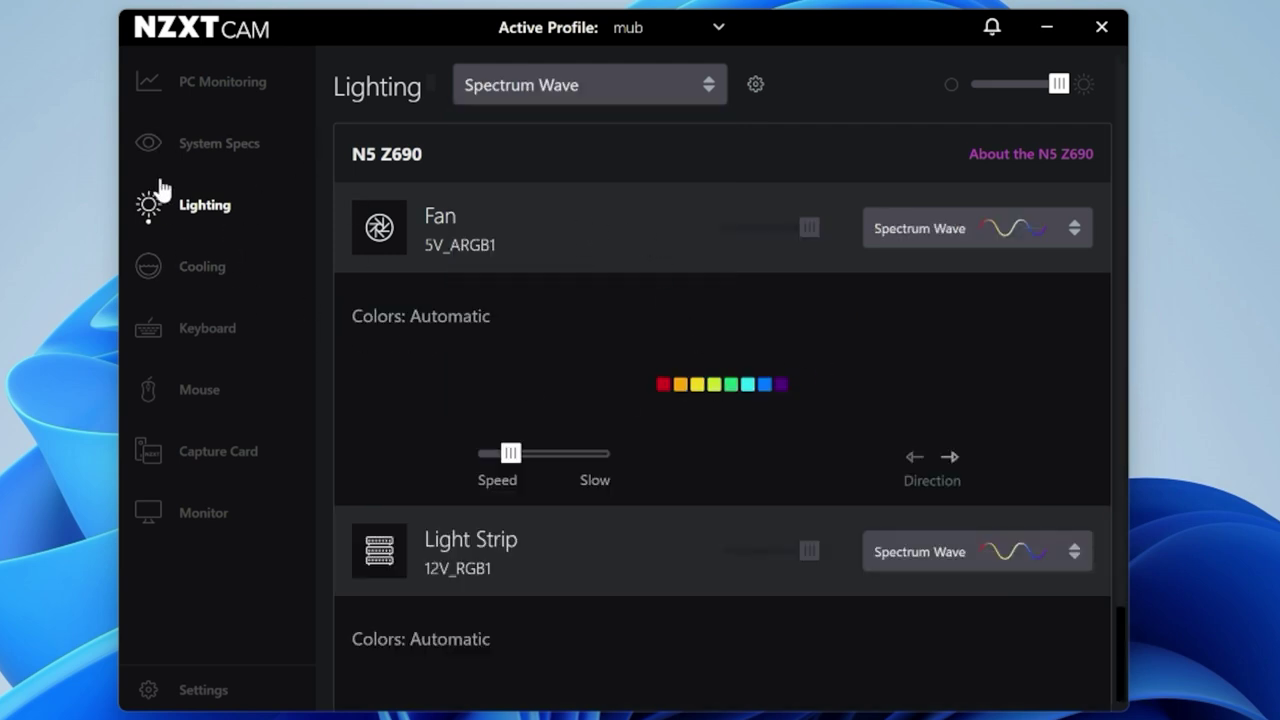
scroll(819, 424, down, 1)
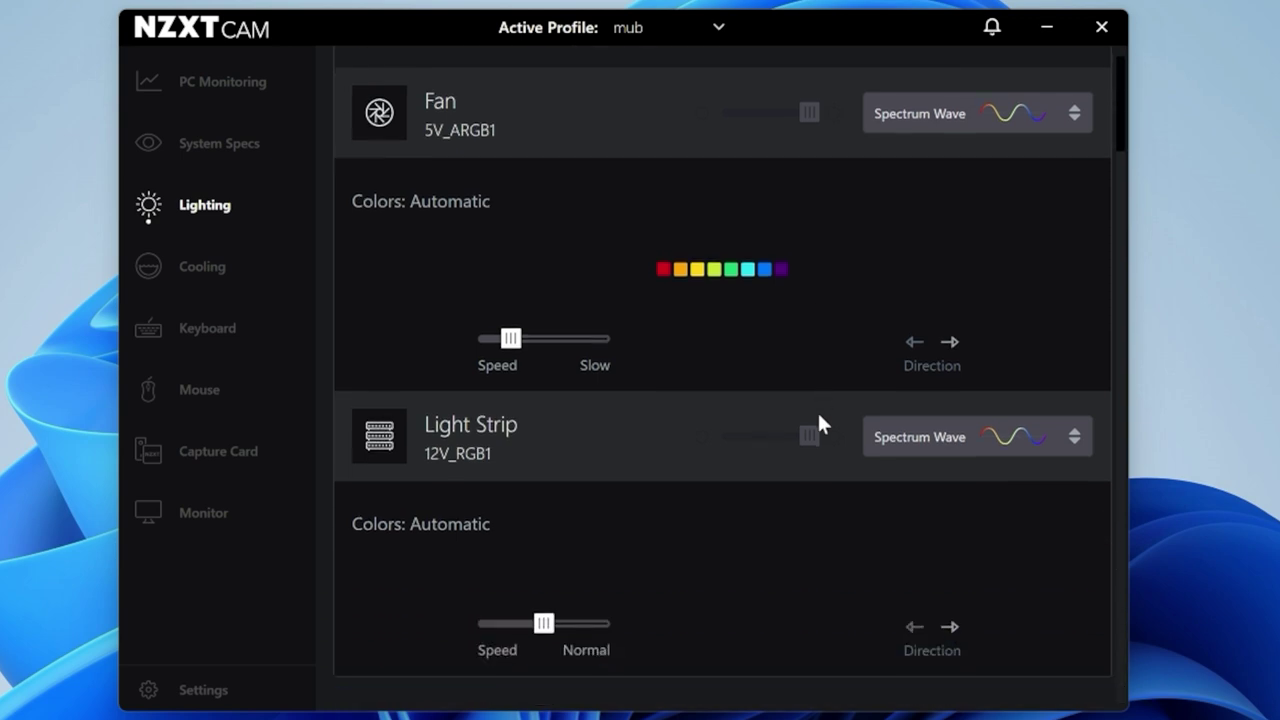
scroll(868, 218, up, 1)
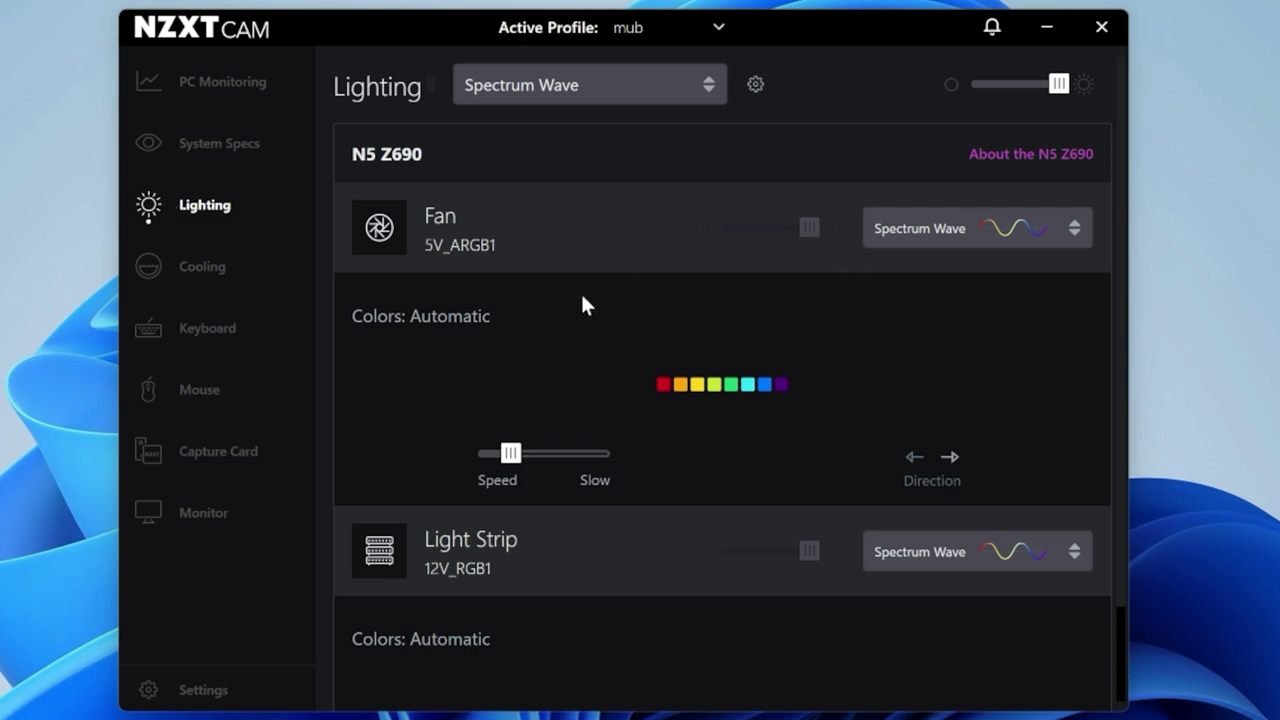
drag(496, 463, 474, 464)
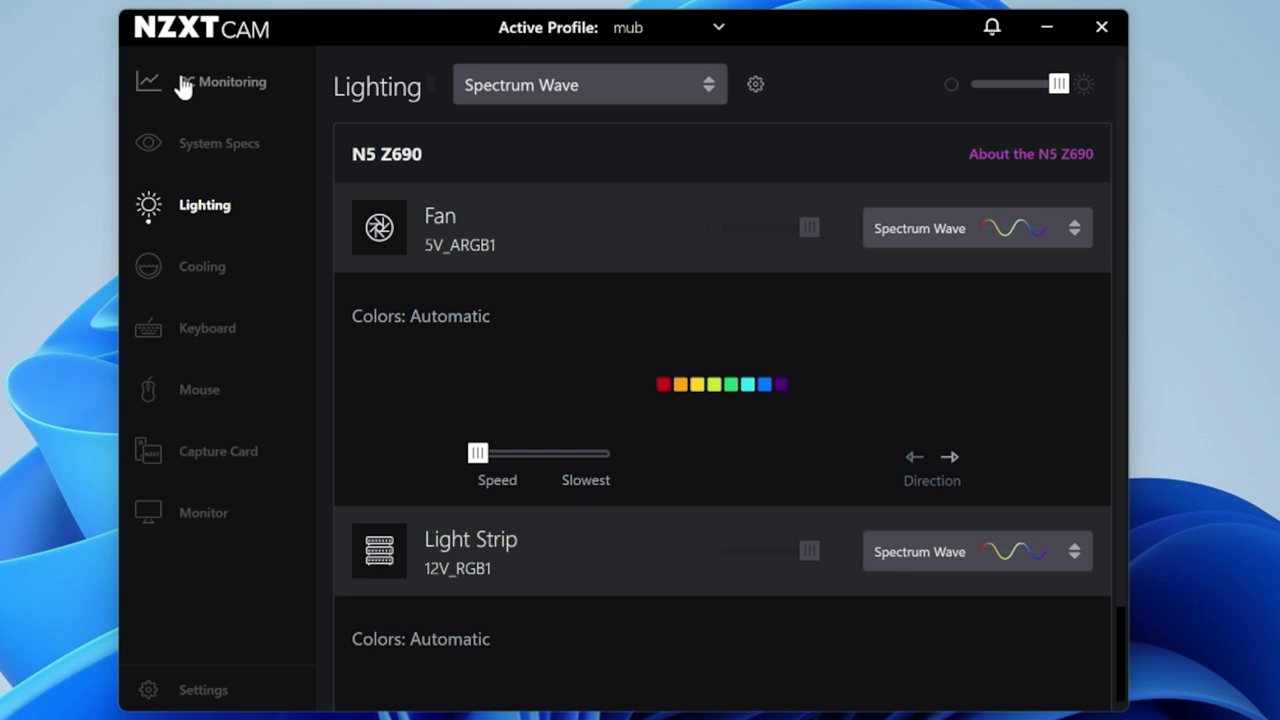
click(197, 279)
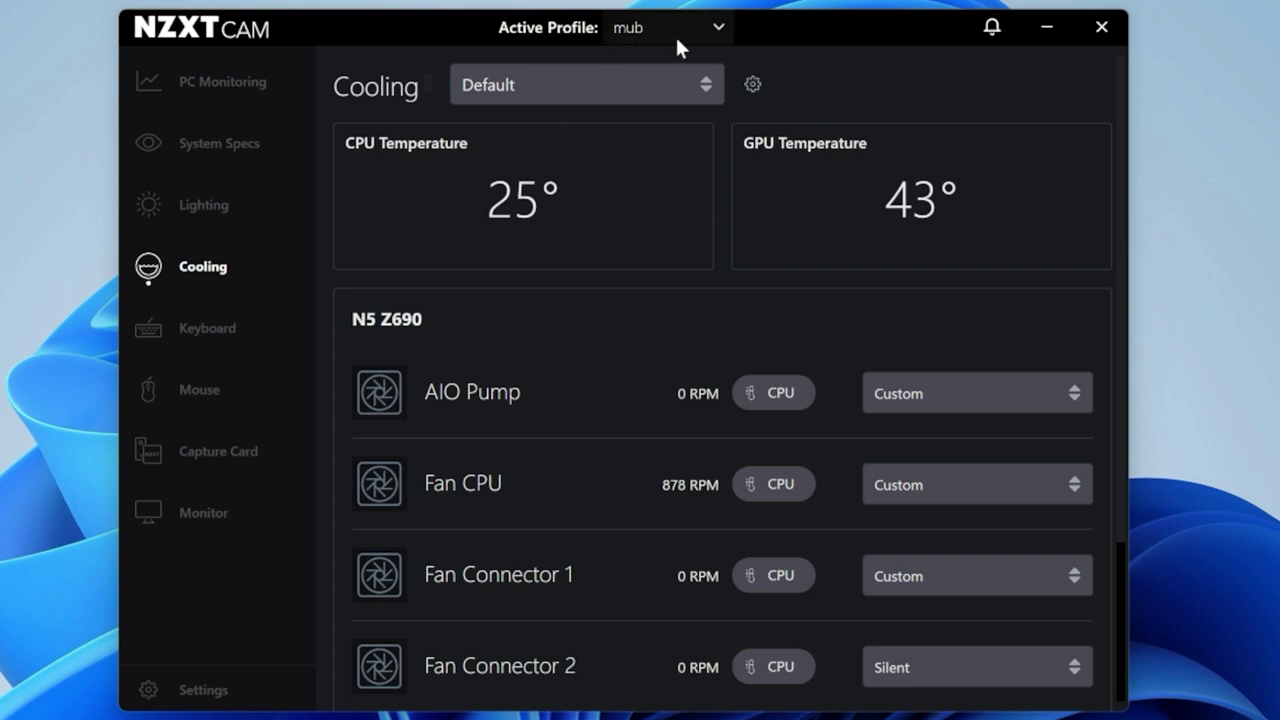
Step: Keep the Default cooling profile and expand the AIO Pump's curve
click(598, 90)
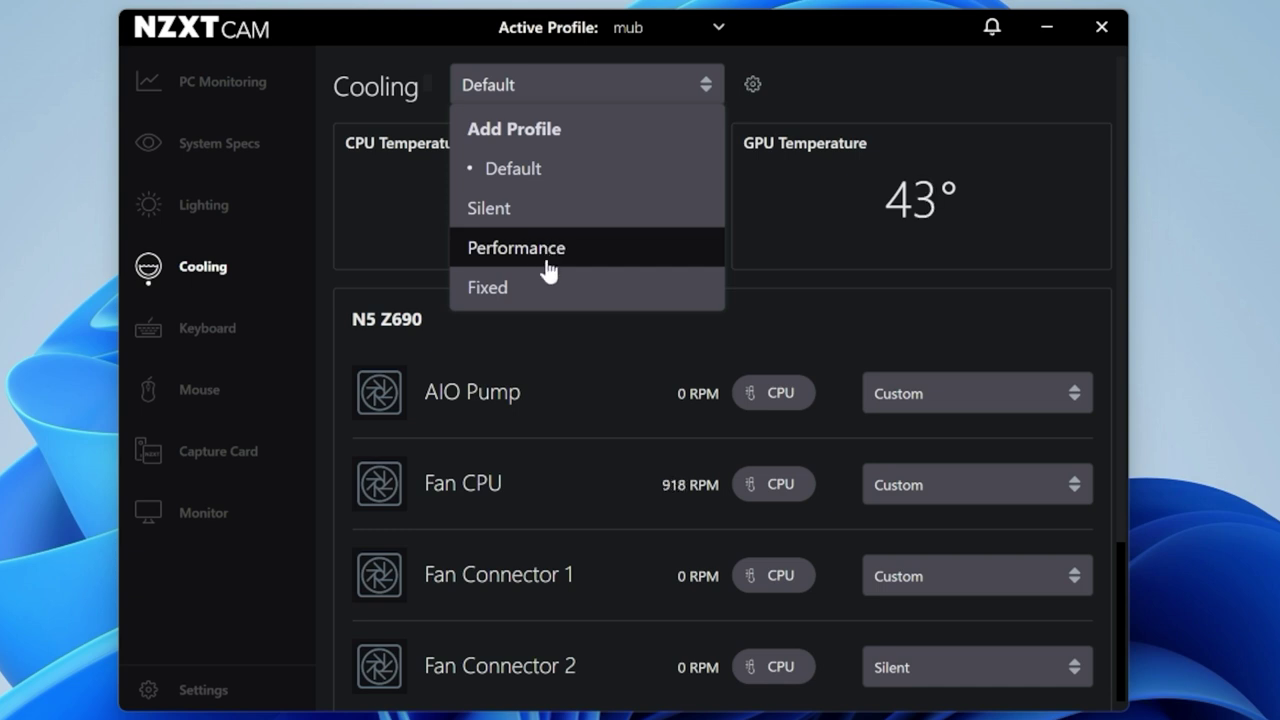
click(519, 184)
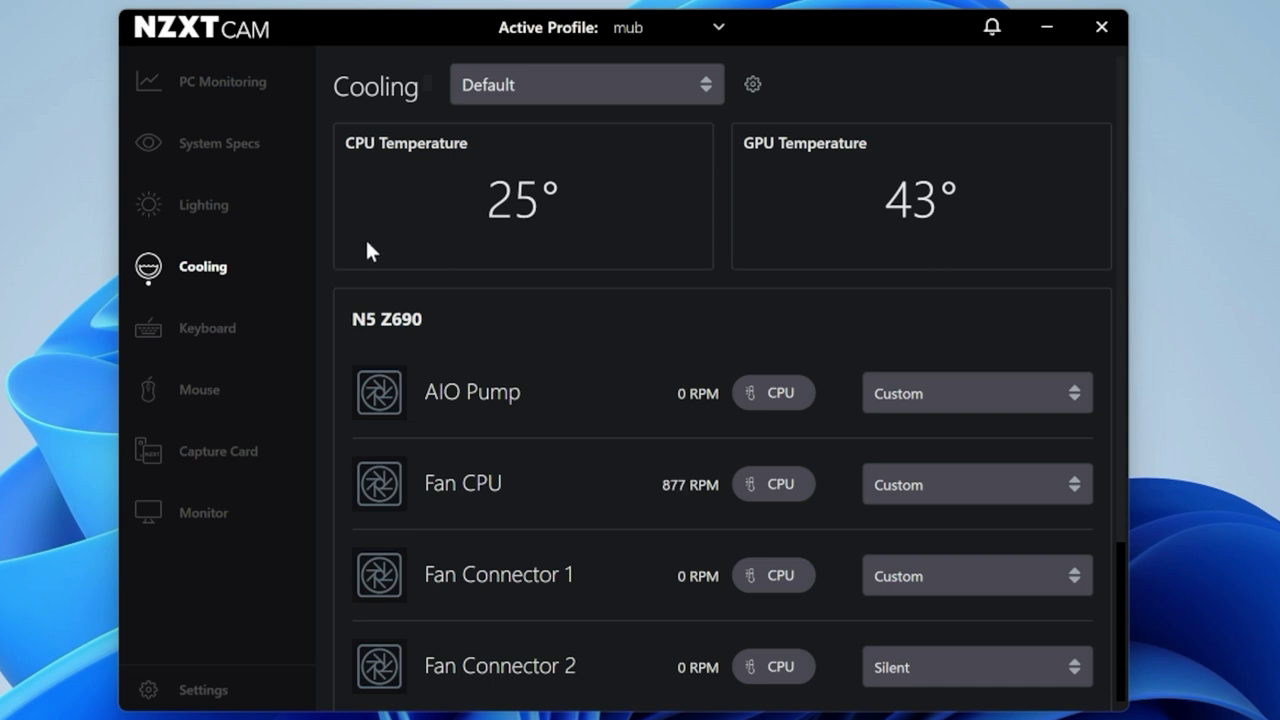
click(778, 400)
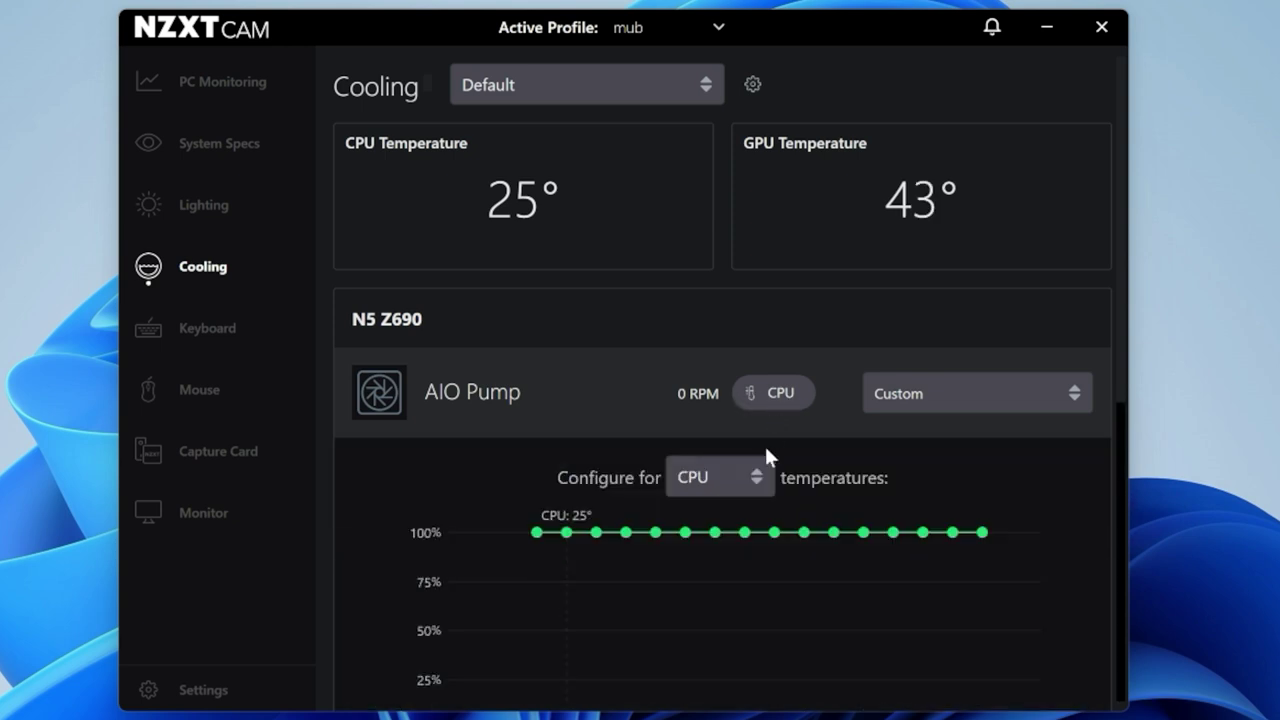
Step: Switch the pump curve's temperature source to GPU and back to CPU
click(756, 476)
click(715, 562)
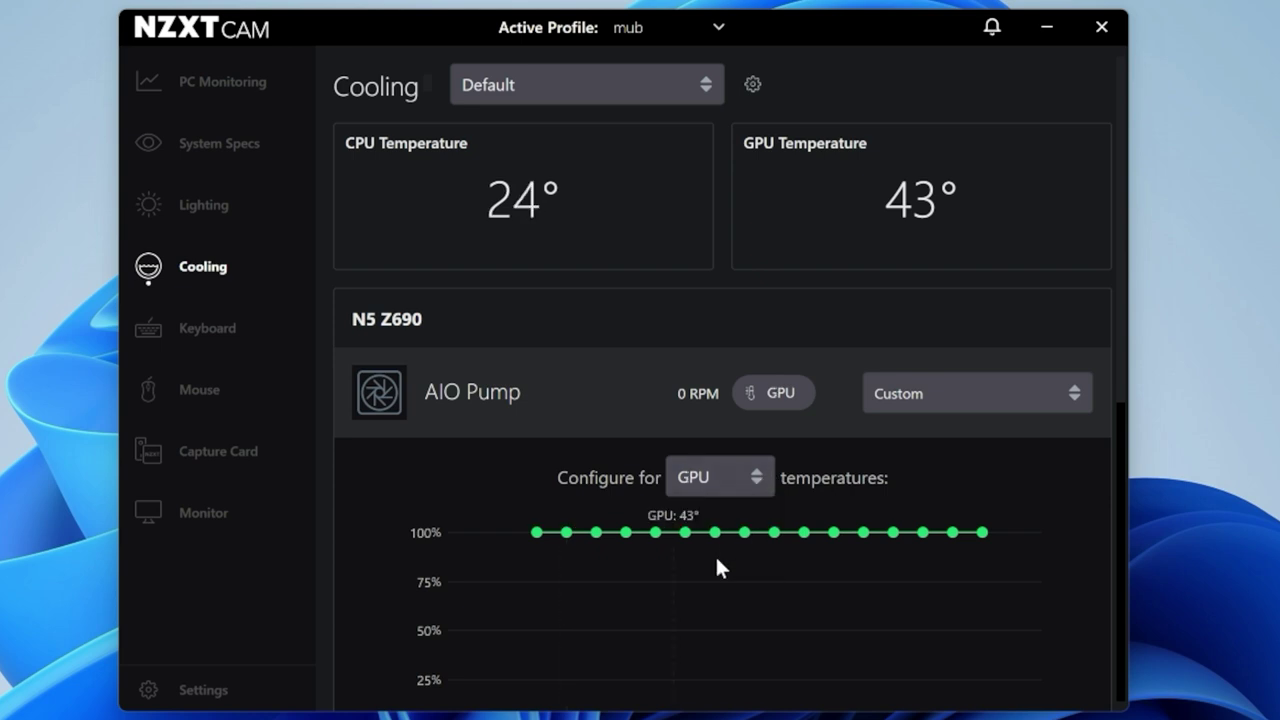
click(753, 473)
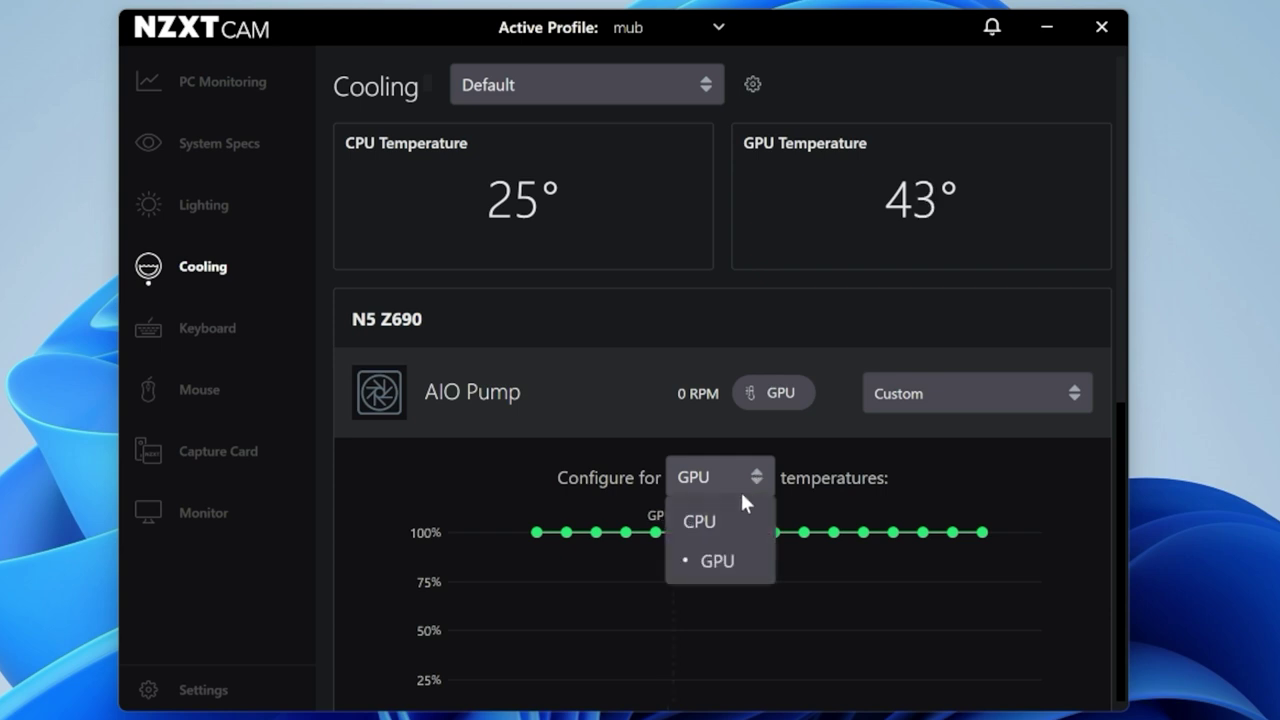
click(731, 521)
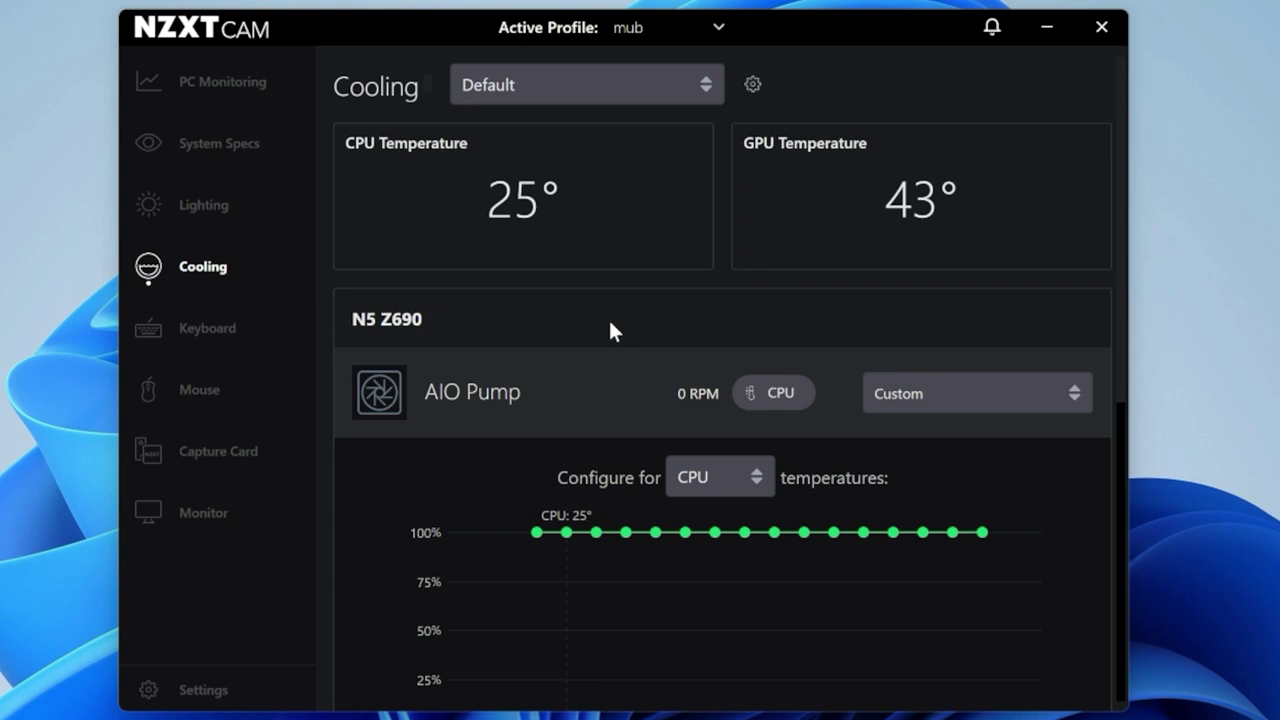
Step: Set the AIO Pump to the Silent cooling preset
scroll(610, 323, down, 1)
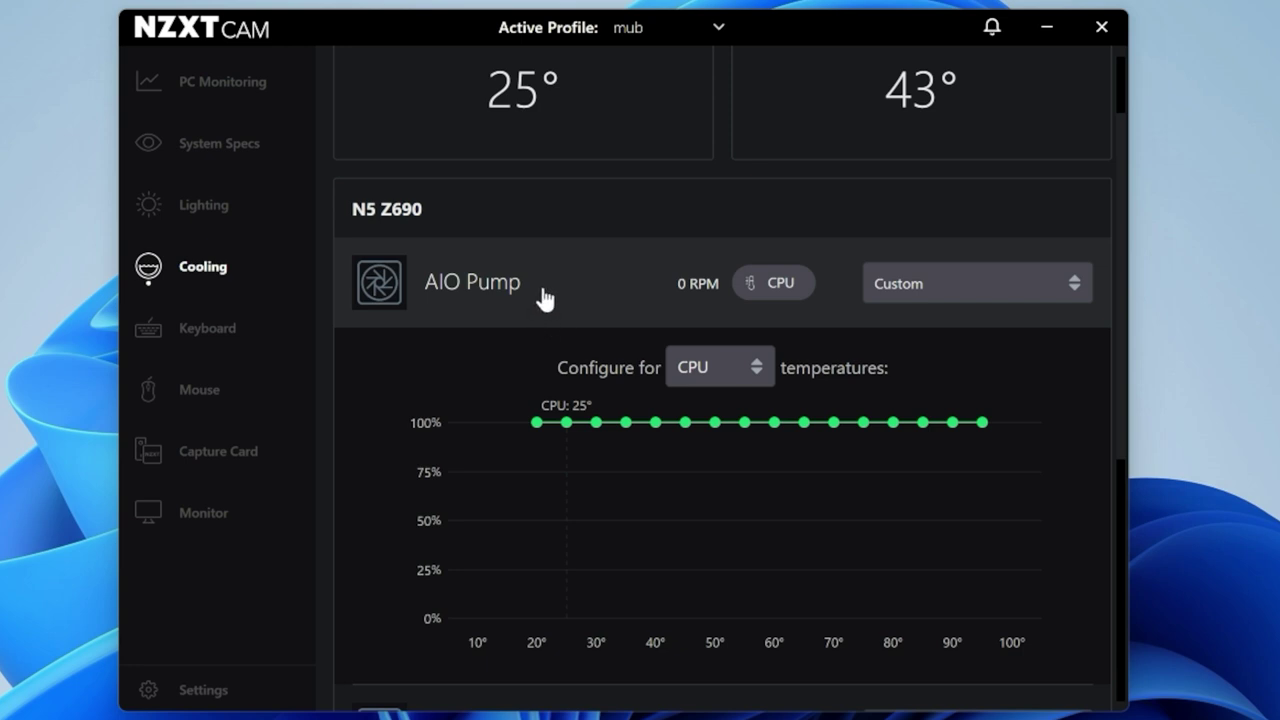
mouse_move(526, 300)
mouse_move(537, 427)
click(917, 293)
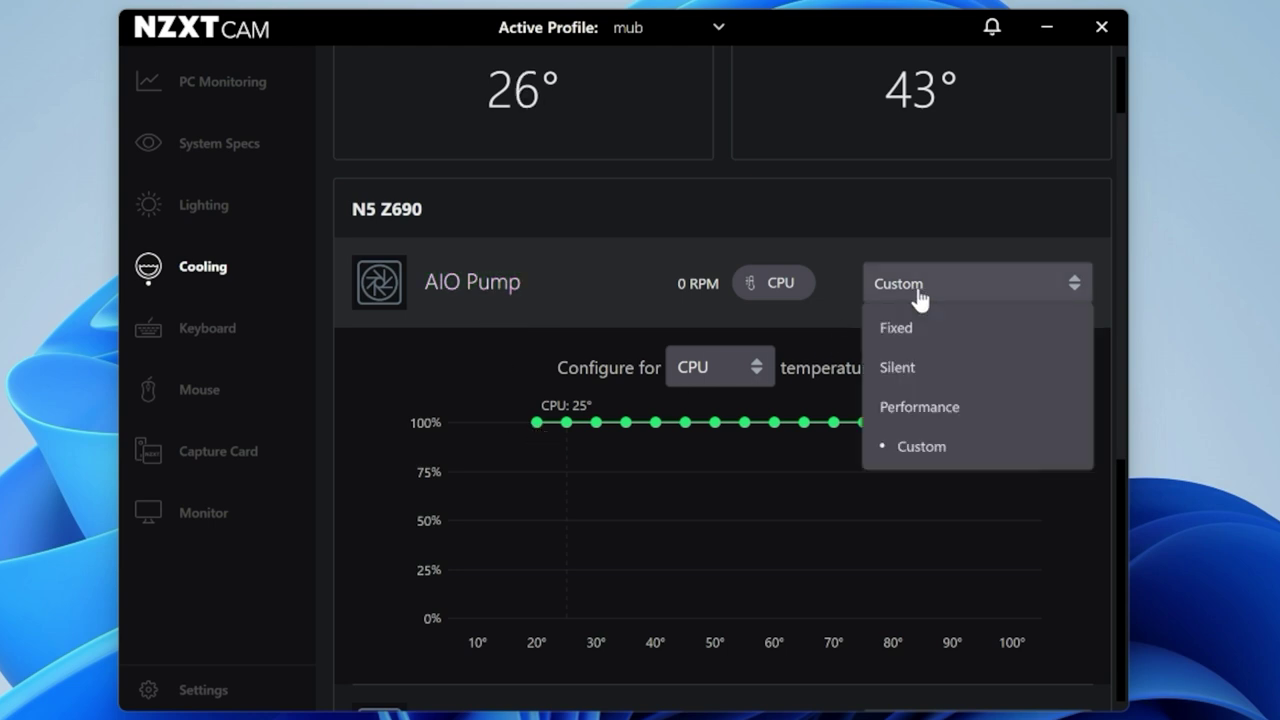
click(914, 368)
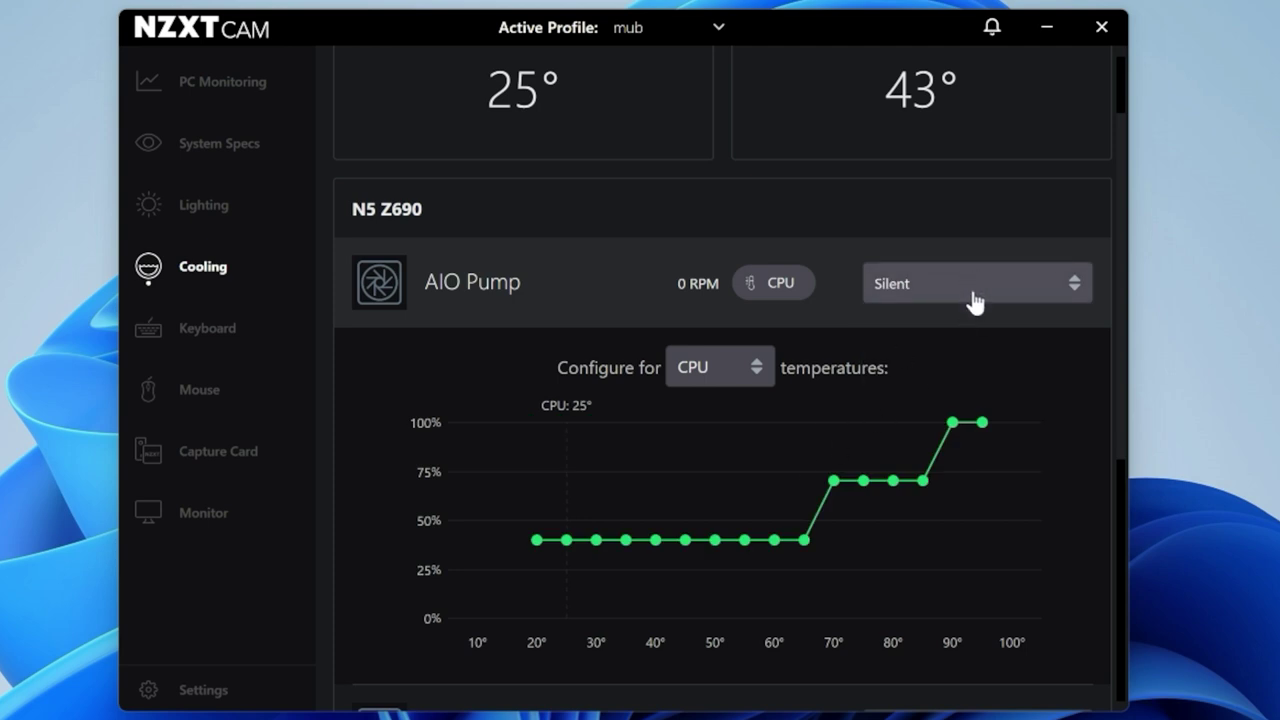
Step: Try the Performance preset, then switch the AIO Pump to a Custom curve
click(974, 295)
click(917, 410)
click(924, 305)
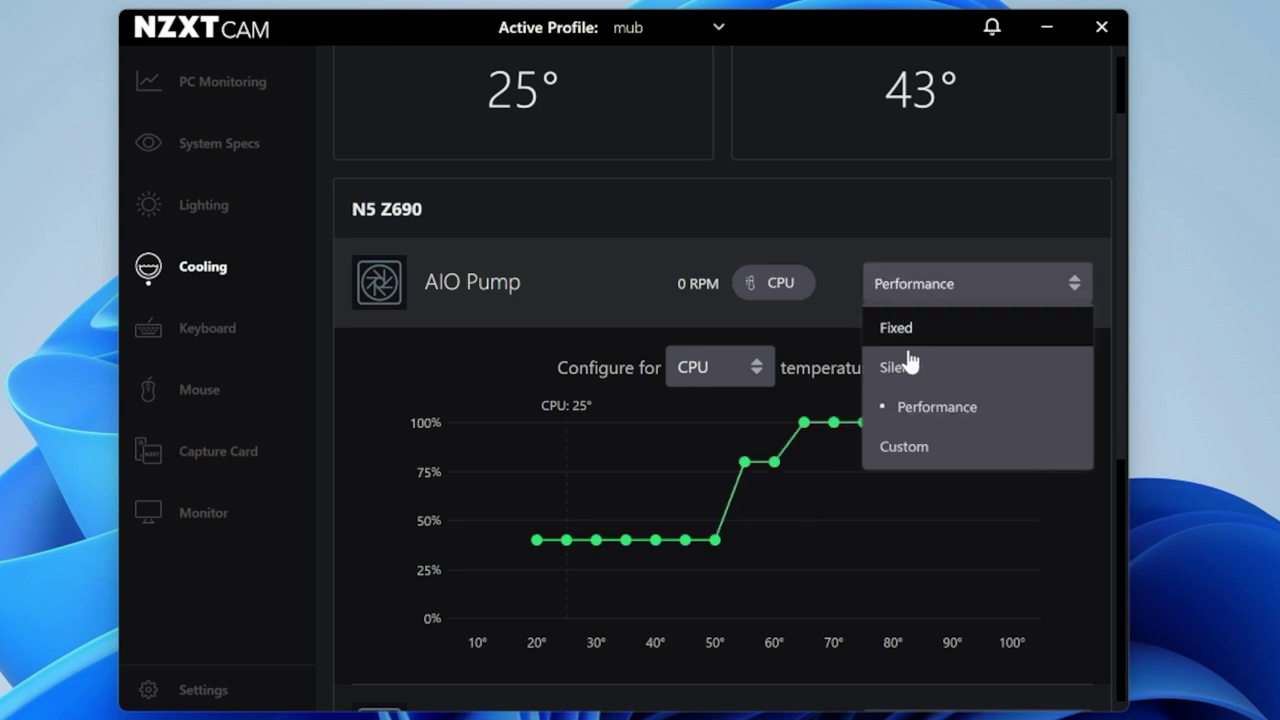
click(900, 448)
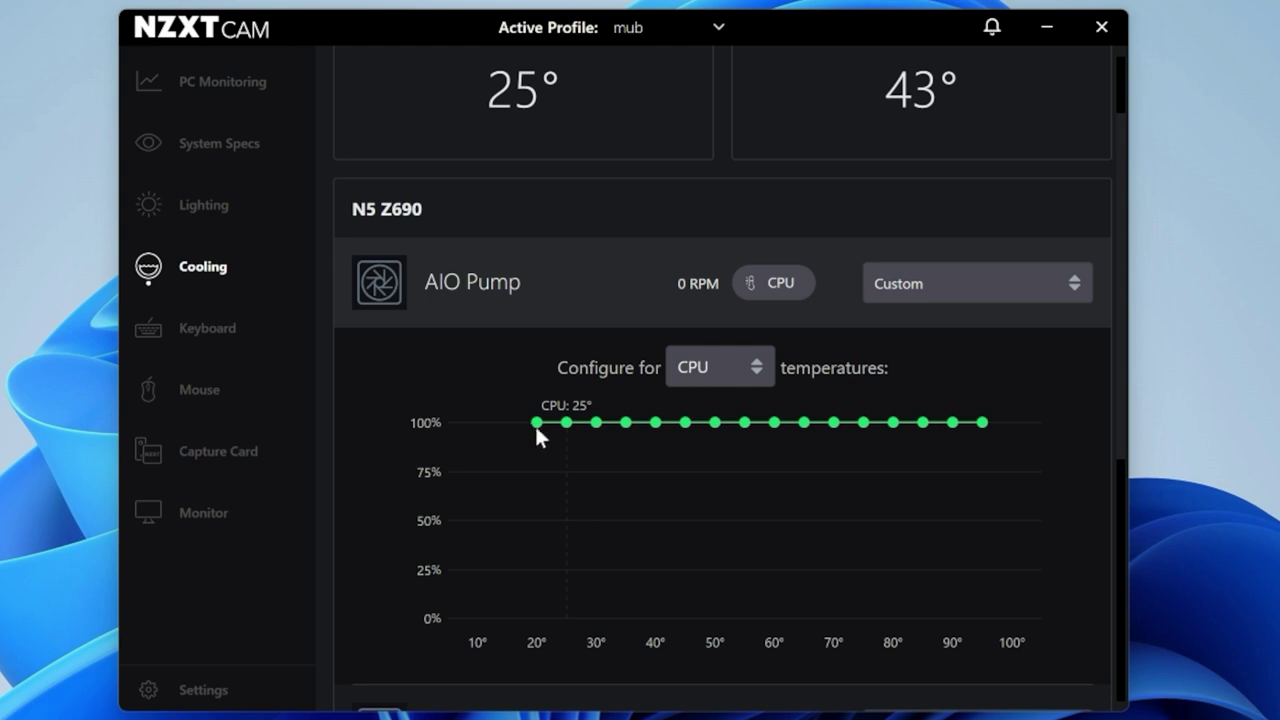
Step: Reshape the curve: about 28% at 20°, 31% at 25°, 35% through 45°, 55% at 60°
drag(509, 500, 537, 560)
drag(594, 423, 597, 510)
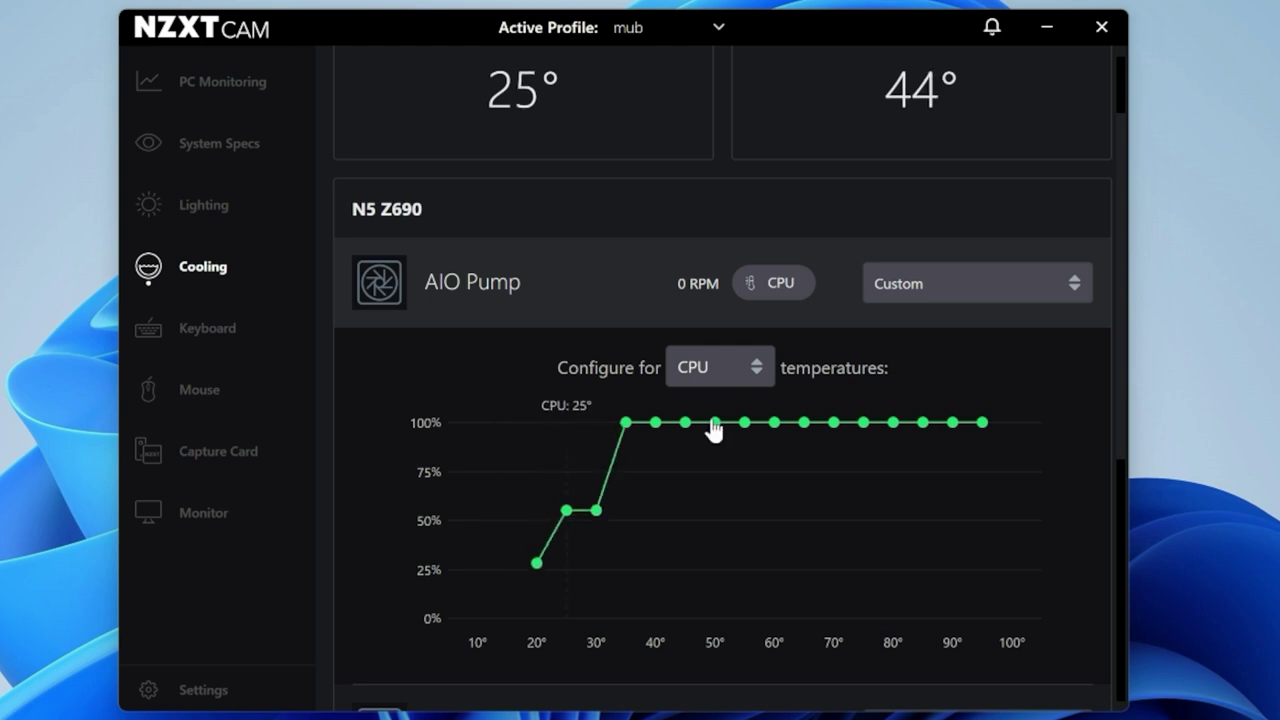
drag(711, 428, 714, 525)
drag(866, 435, 866, 533)
drag(566, 541, 567, 564)
drag(652, 534, 688, 545)
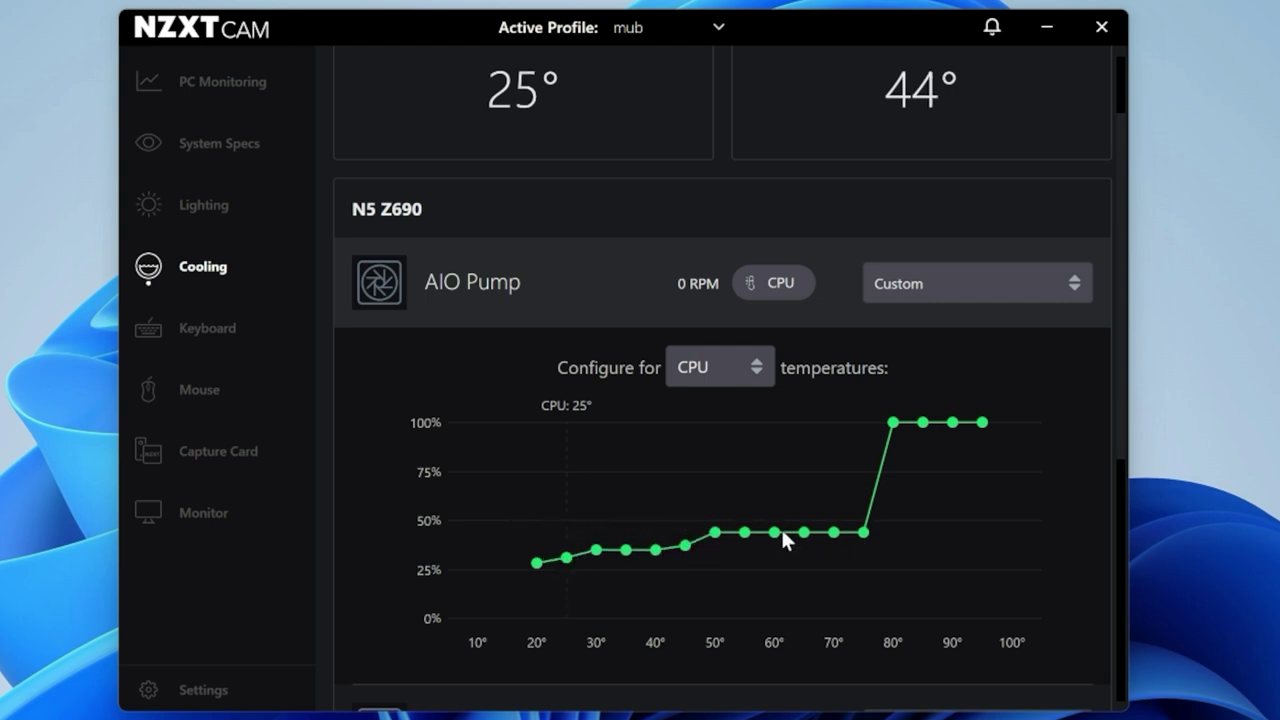
drag(776, 533, 857, 453)
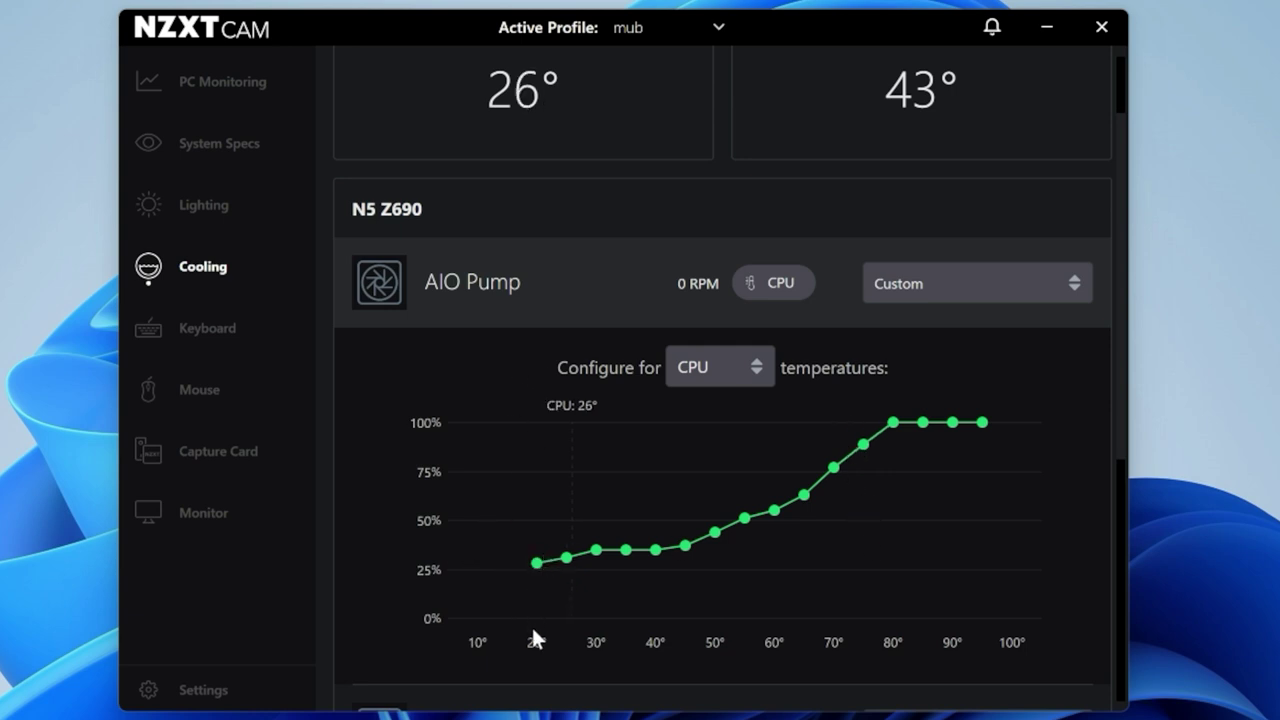
mouse_move(535, 566)
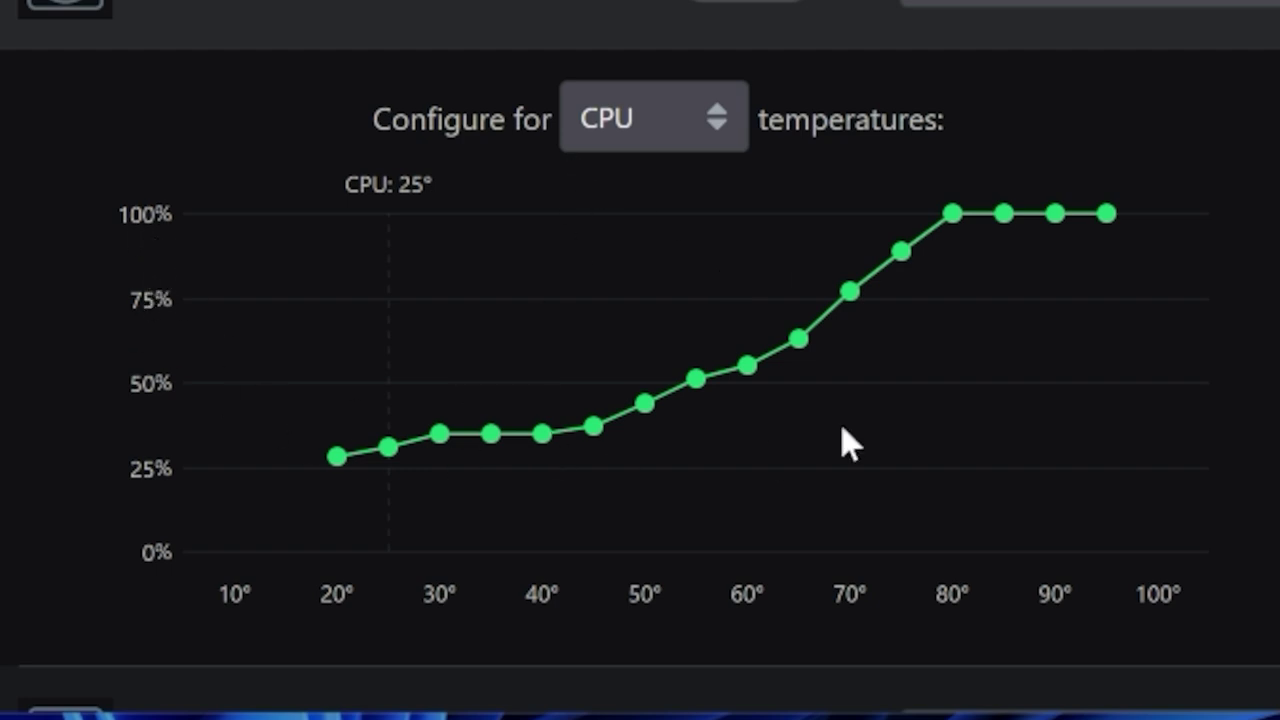
Step: Ease the 50° and 55° points down slightly and keep the curve following CPU temperature
mouse_move(951, 233)
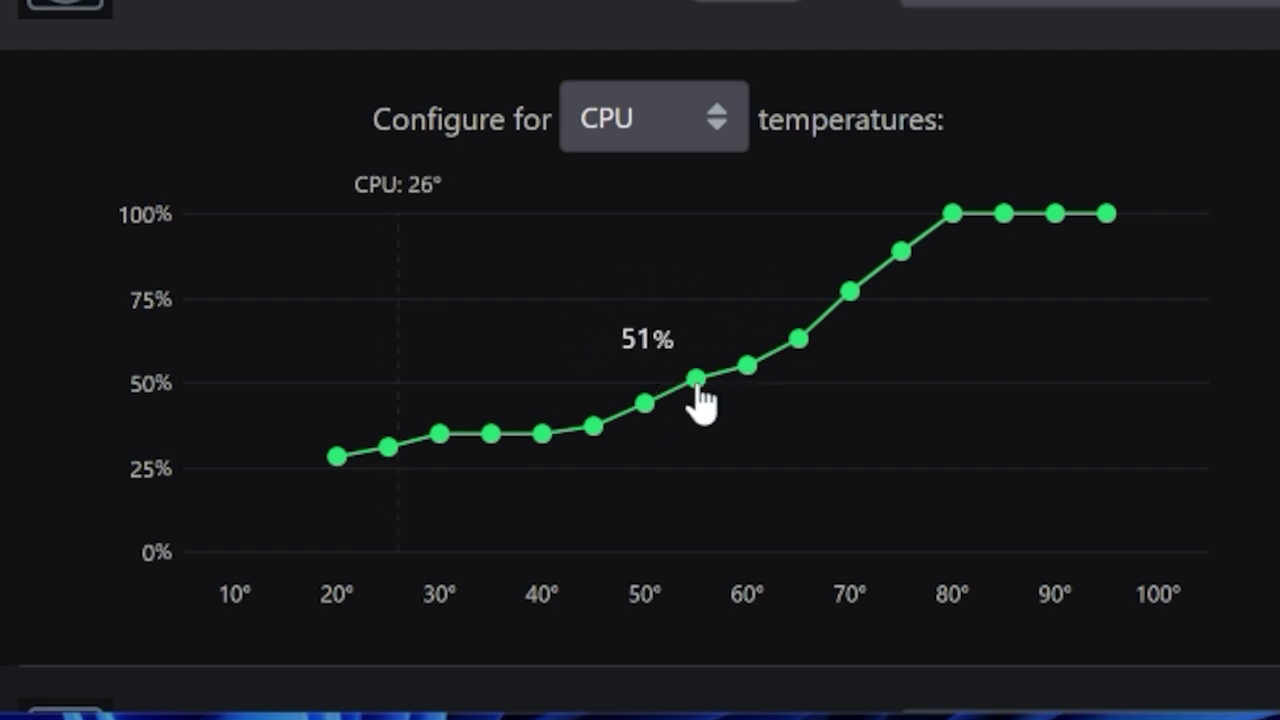
drag(697, 398, 646, 438)
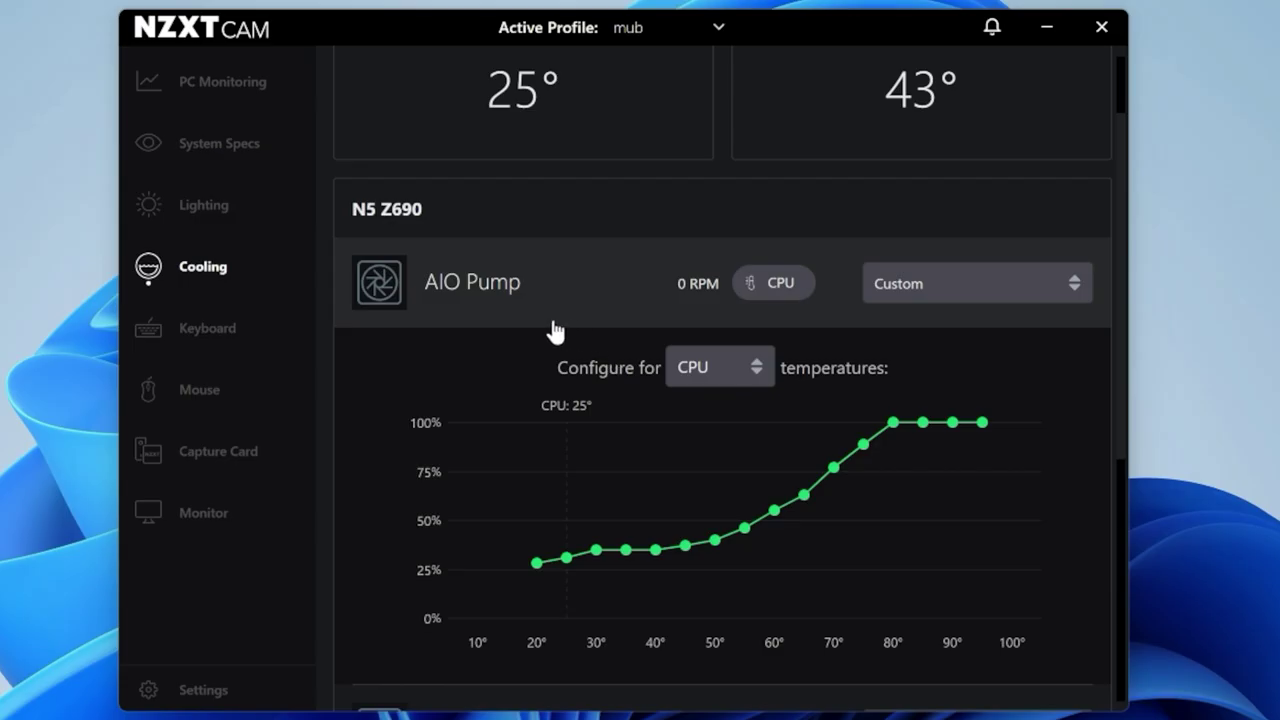
click(752, 369)
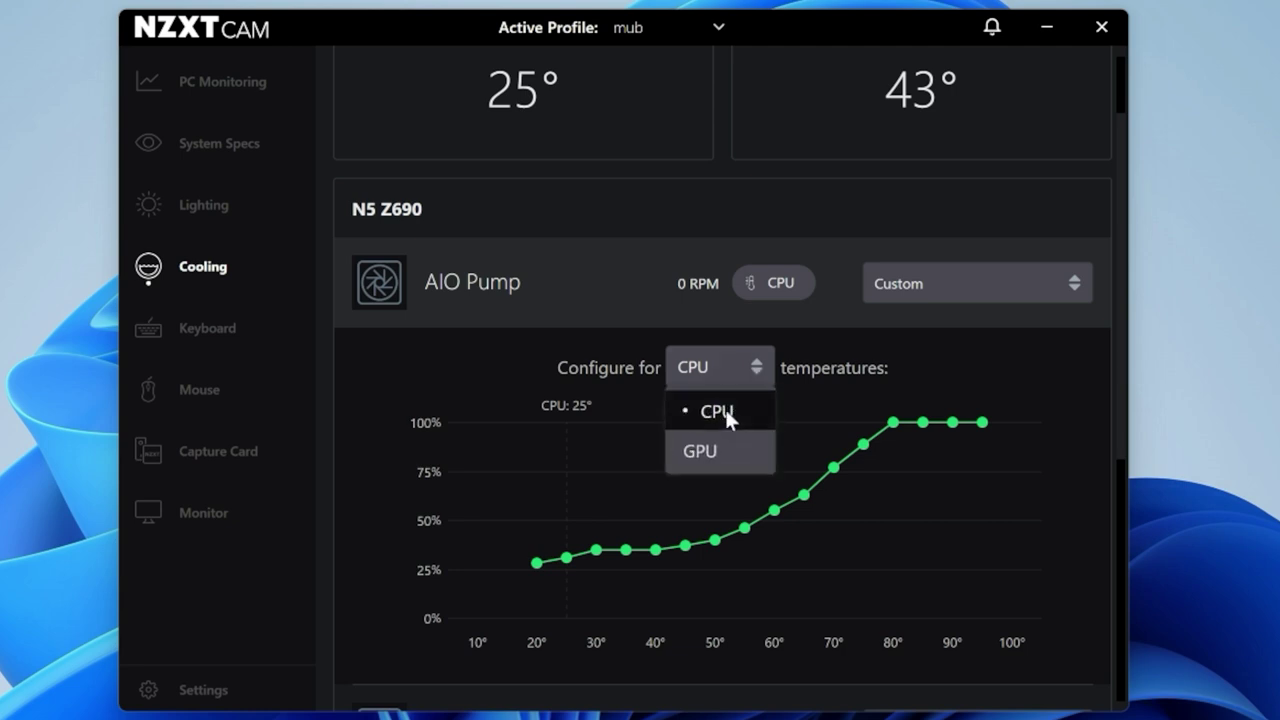
click(727, 414)
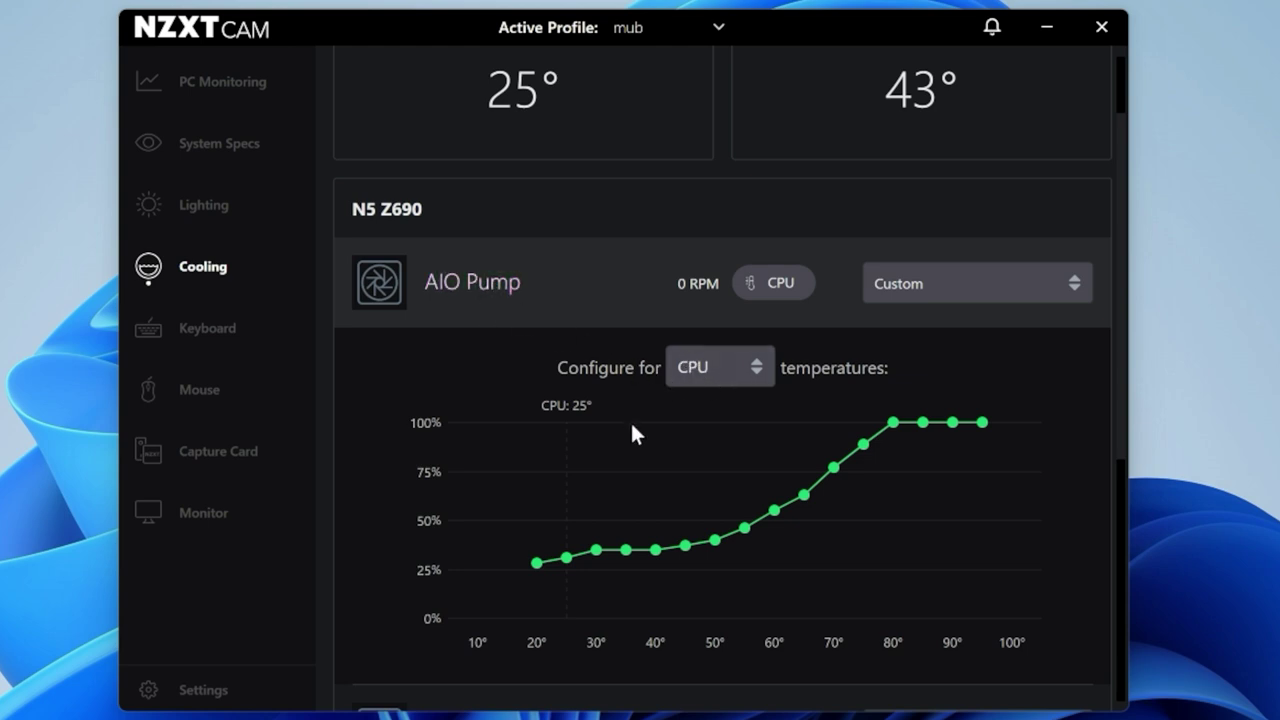
scroll(548, 402, down, 2)
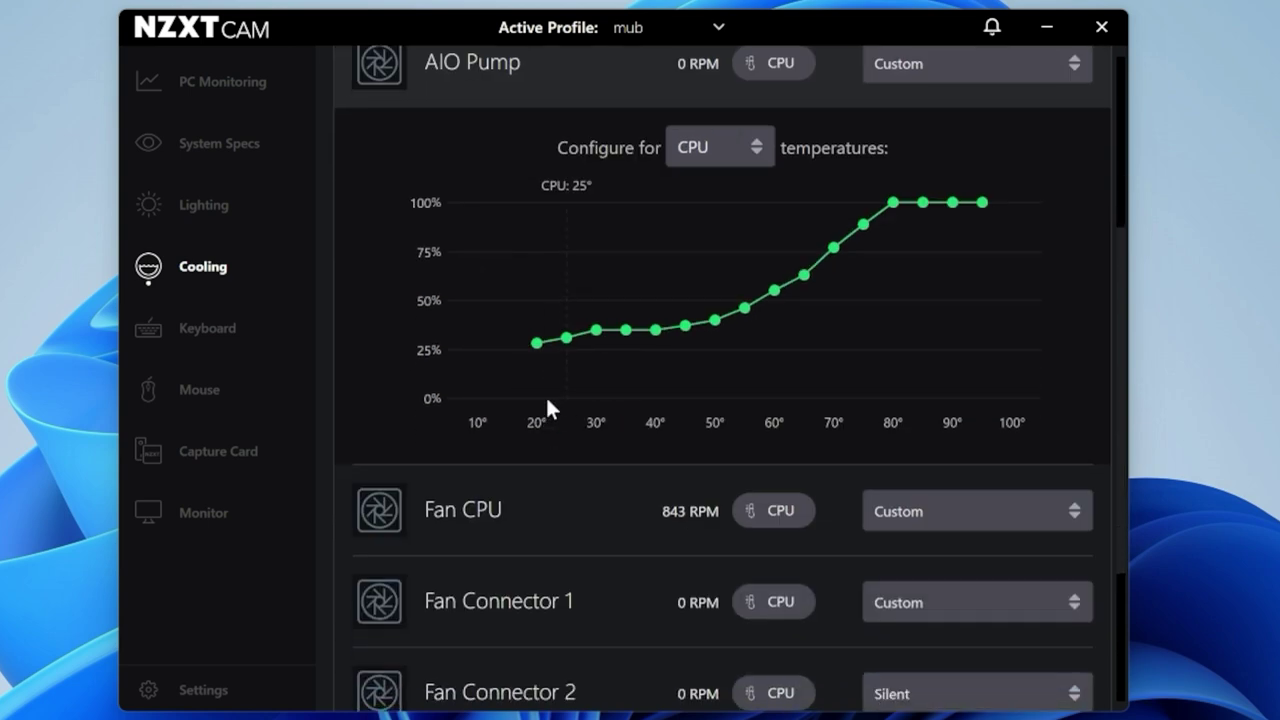
scroll(547, 400, down, 2)
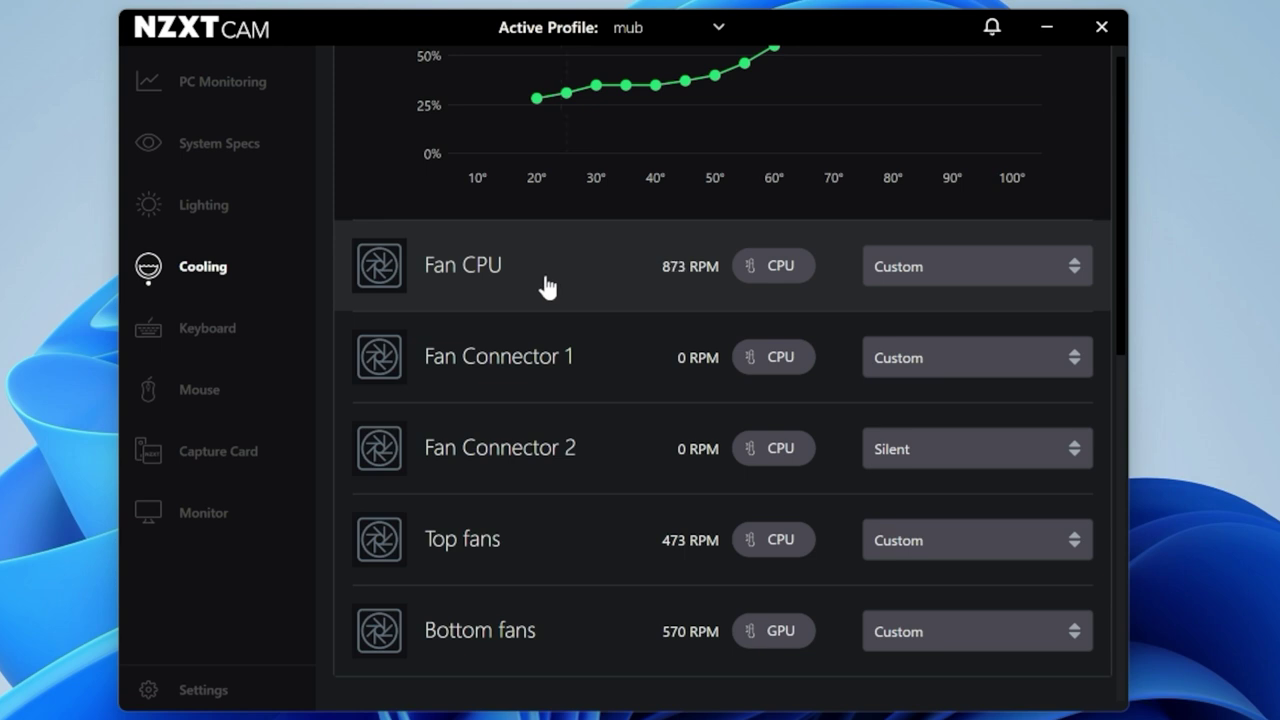
click(945, 270)
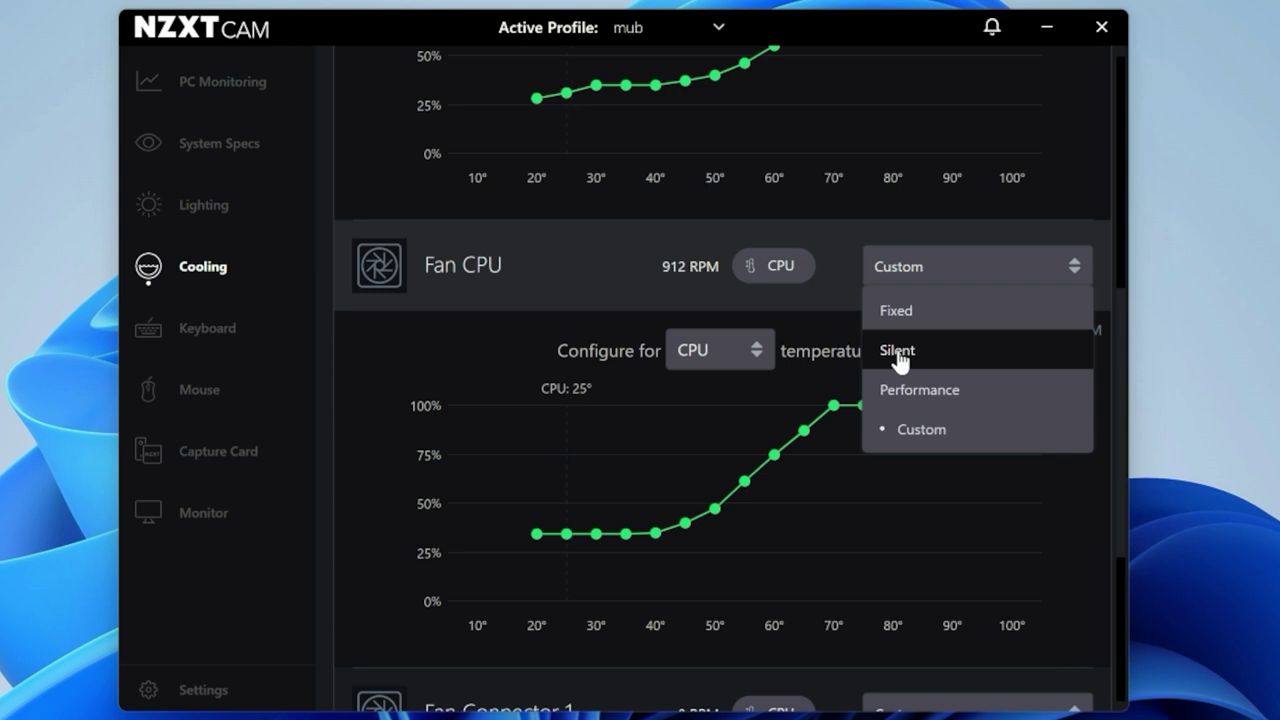
Step: Keep Fan CPU on Custom, raising its 50° point to about 58% and 45° to 44%
click(903, 437)
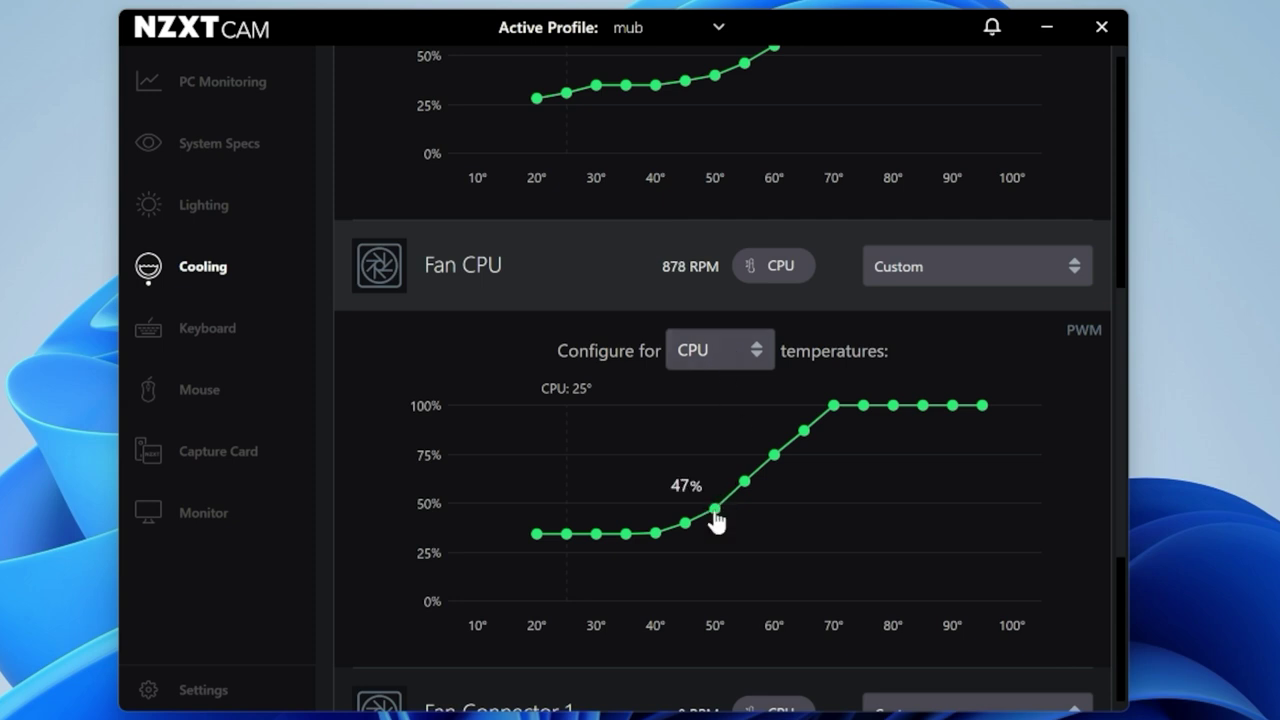
drag(710, 512, 804, 432)
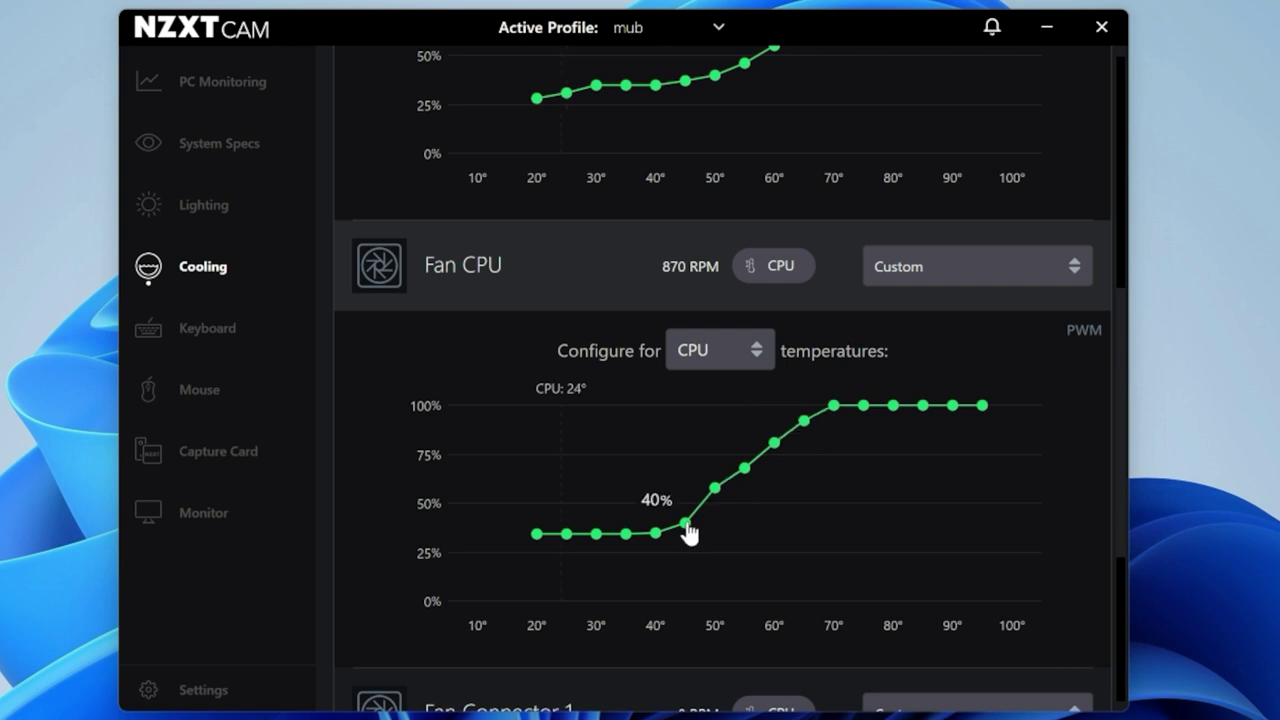
drag(686, 524, 684, 516)
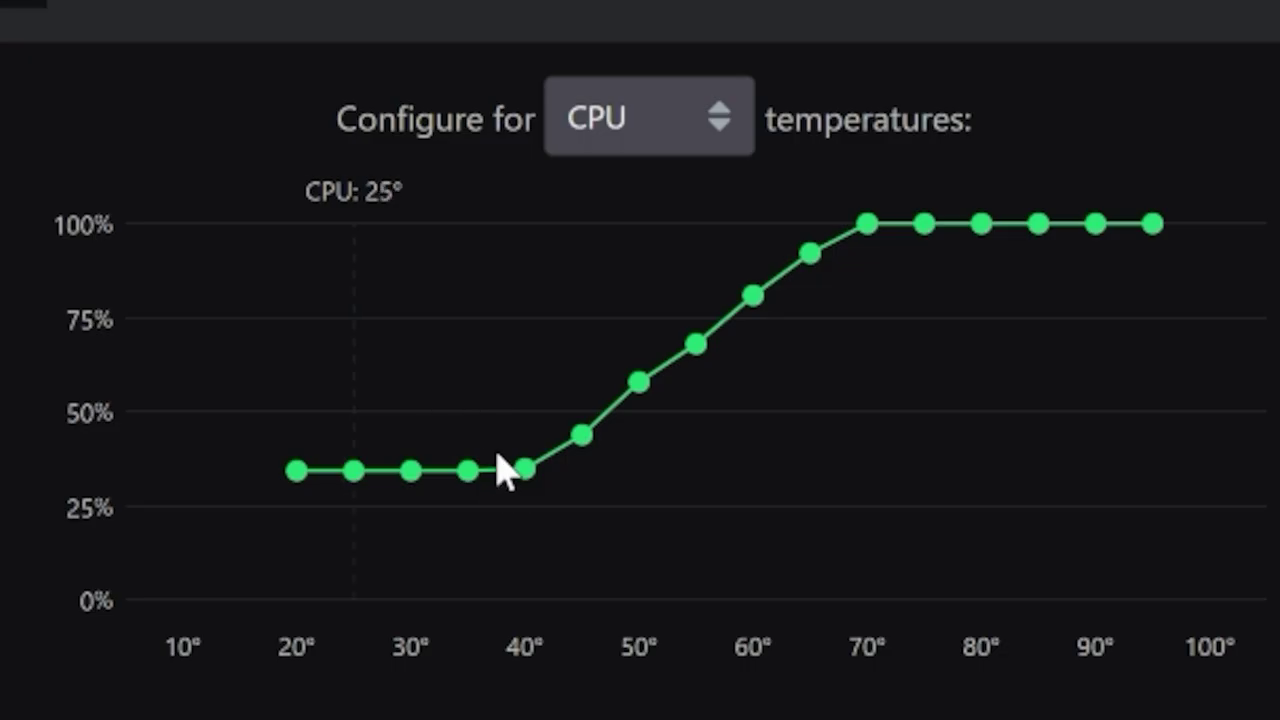
mouse_move(621, 540)
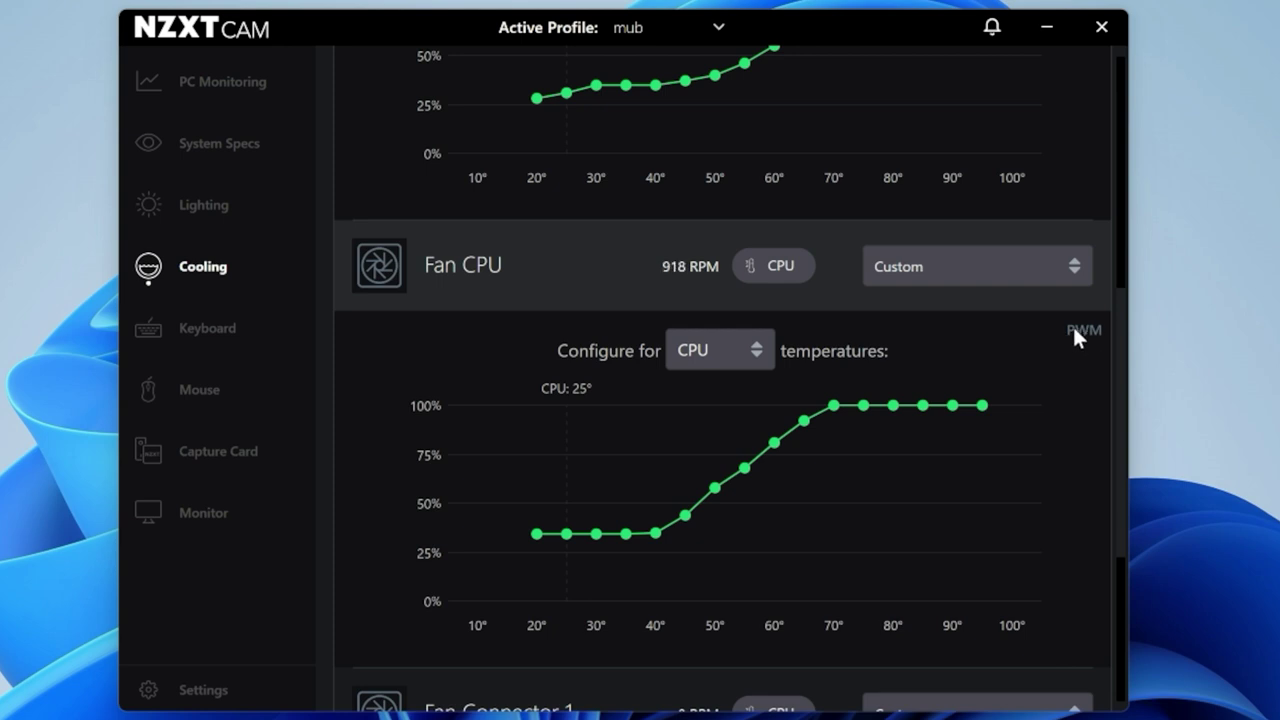
Step: Expand the Top fans curve and lower its 75°, 70° and 65° points to reach 100% at 80°
scroll(969, 445, down, 3)
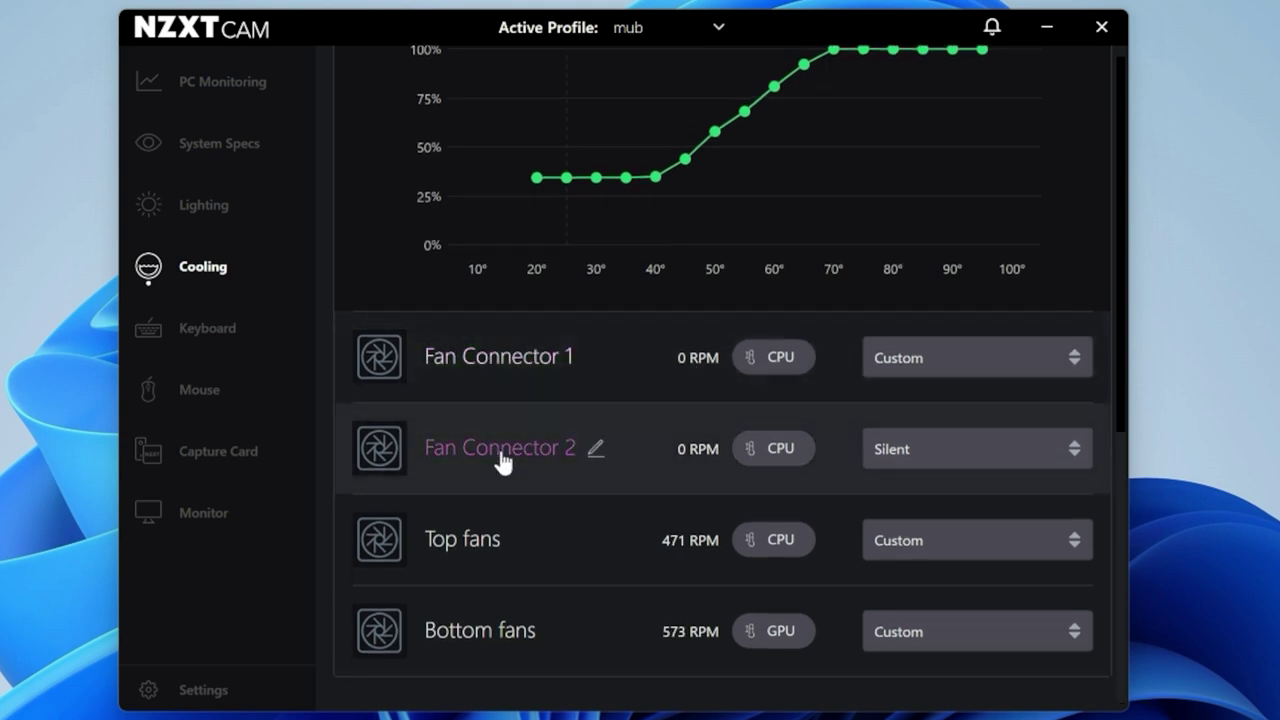
click(471, 547)
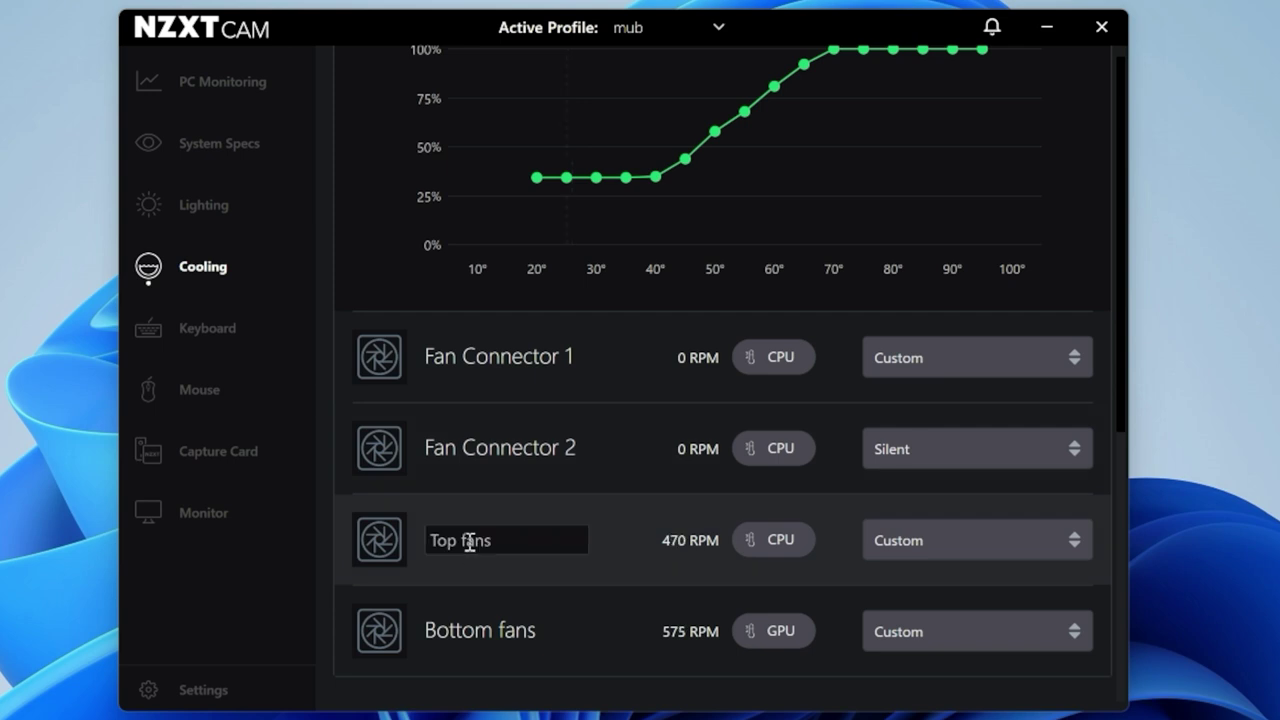
click(623, 546)
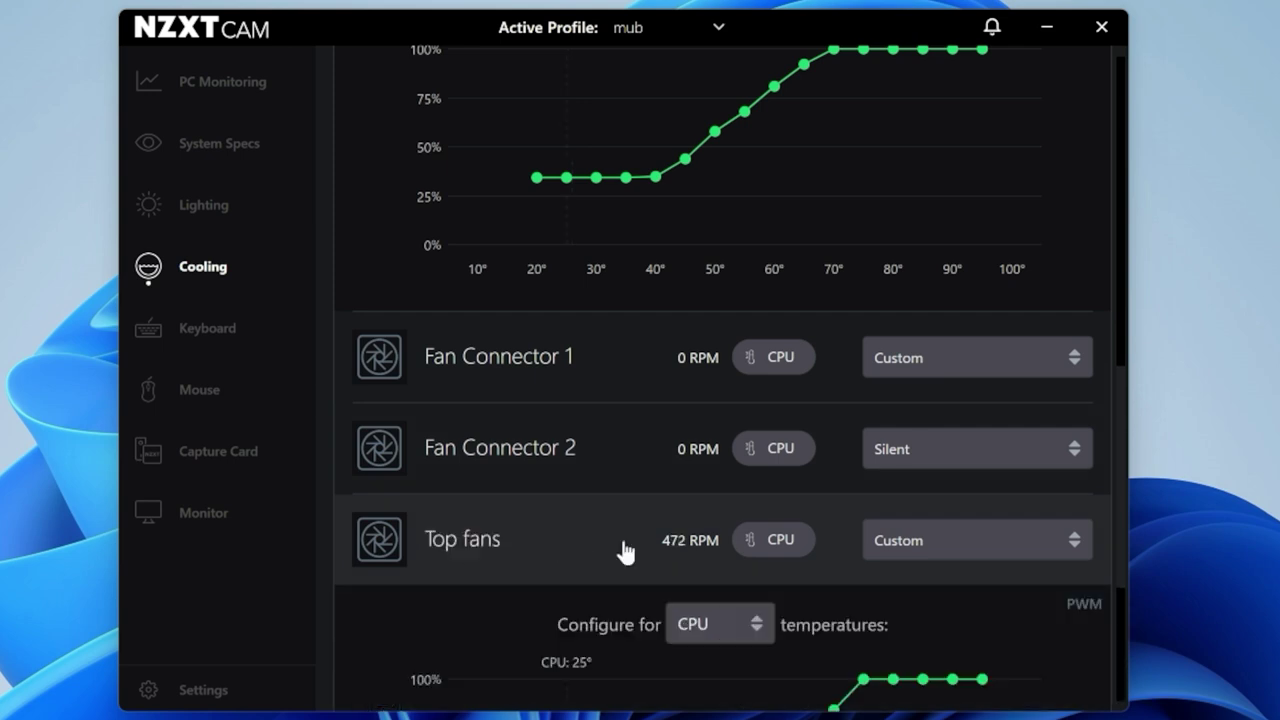
scroll(627, 540, down, 3)
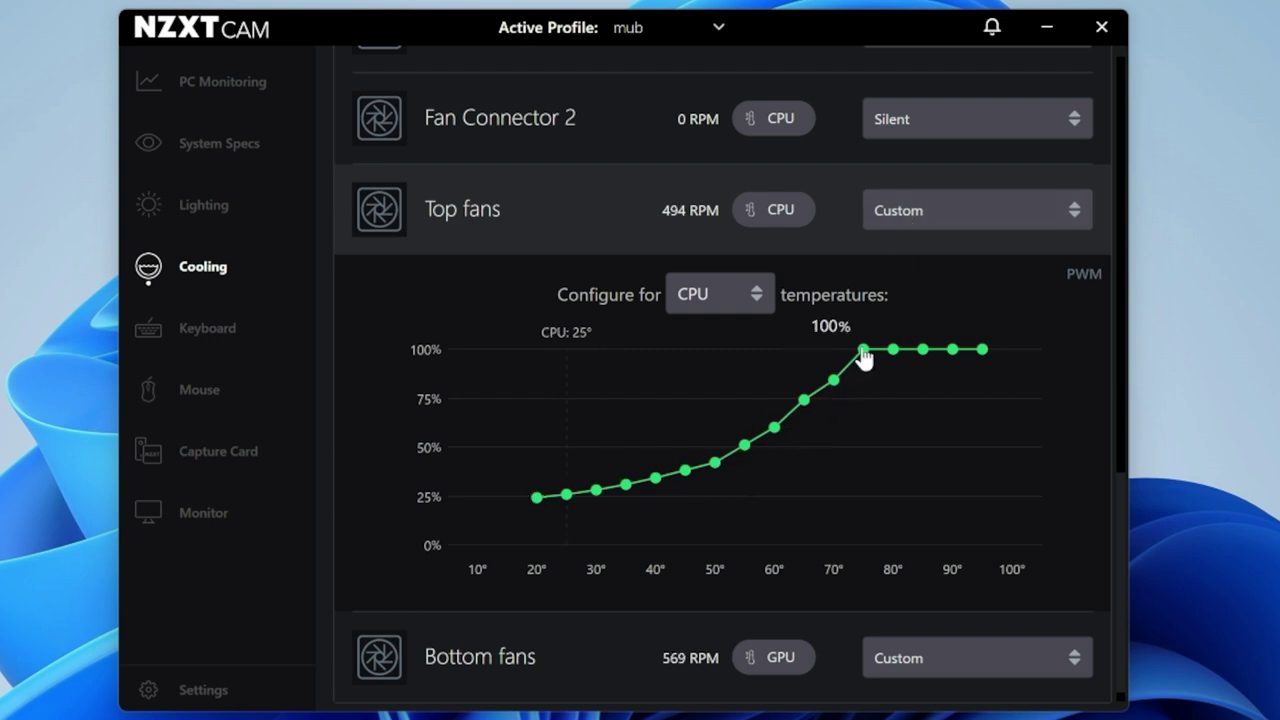
drag(866, 353, 740, 463)
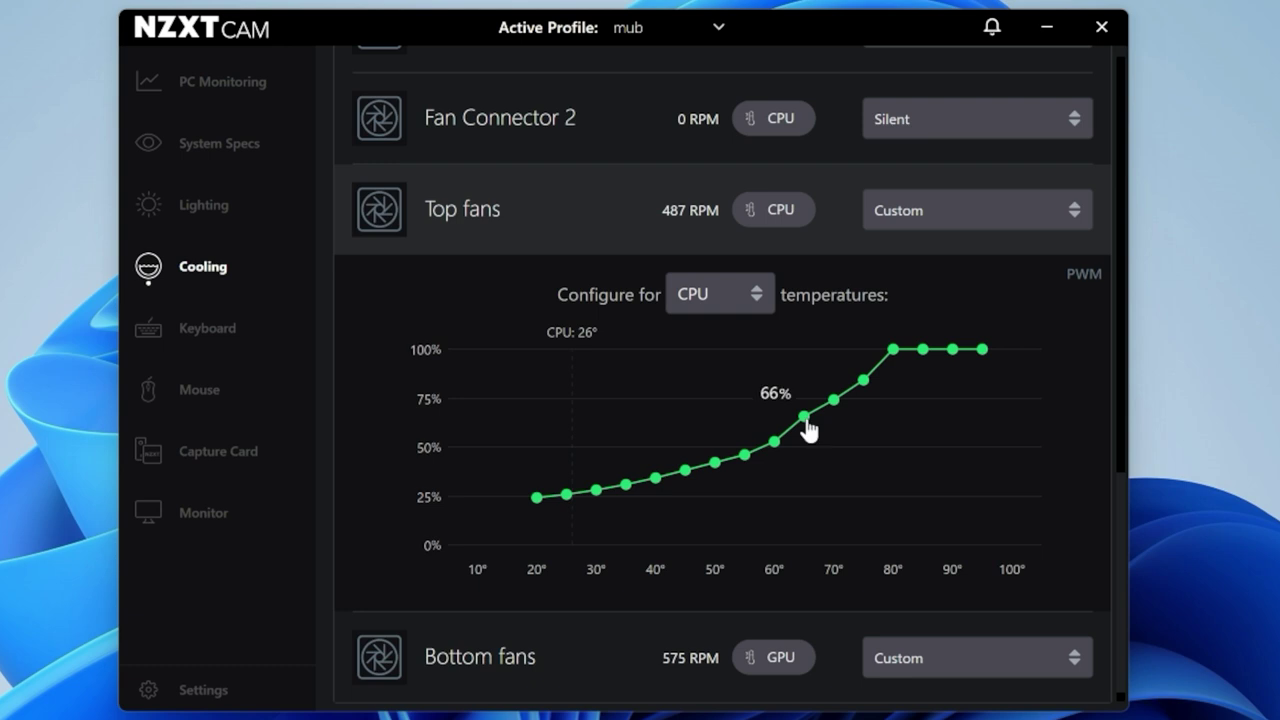
drag(803, 418, 805, 426)
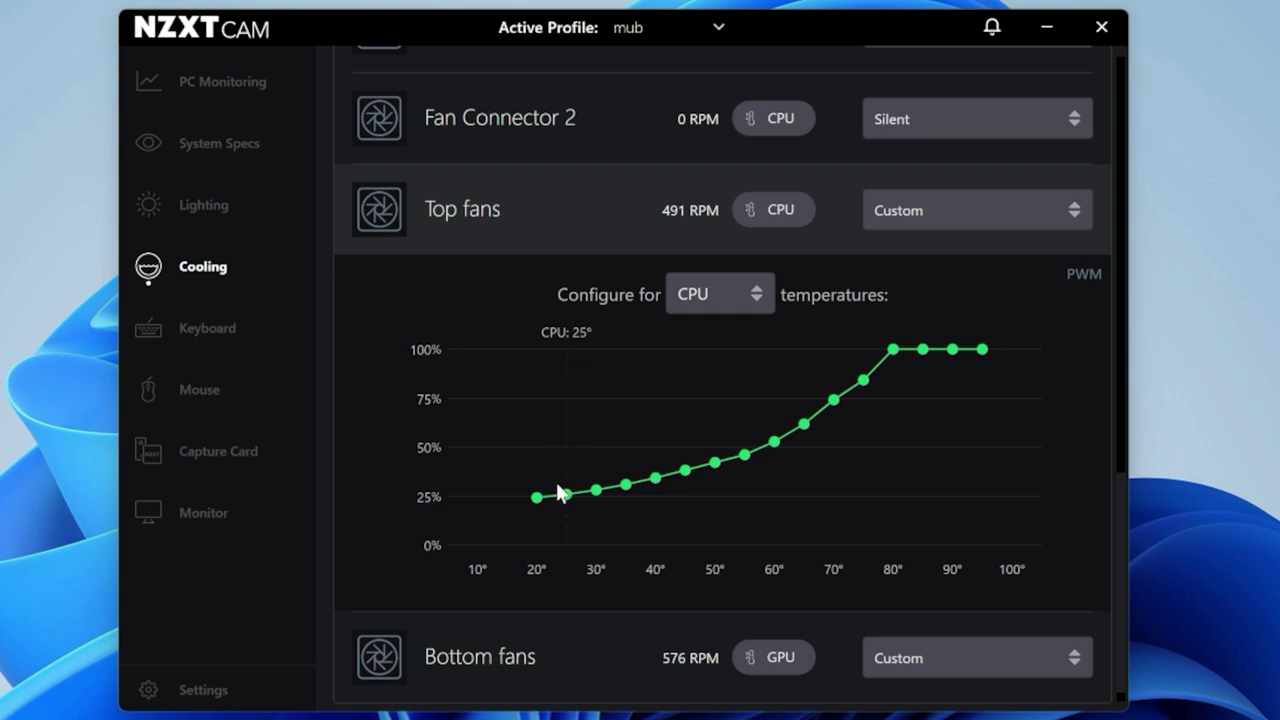
mouse_move(566, 495)
scroll(578, 435, down, 1)
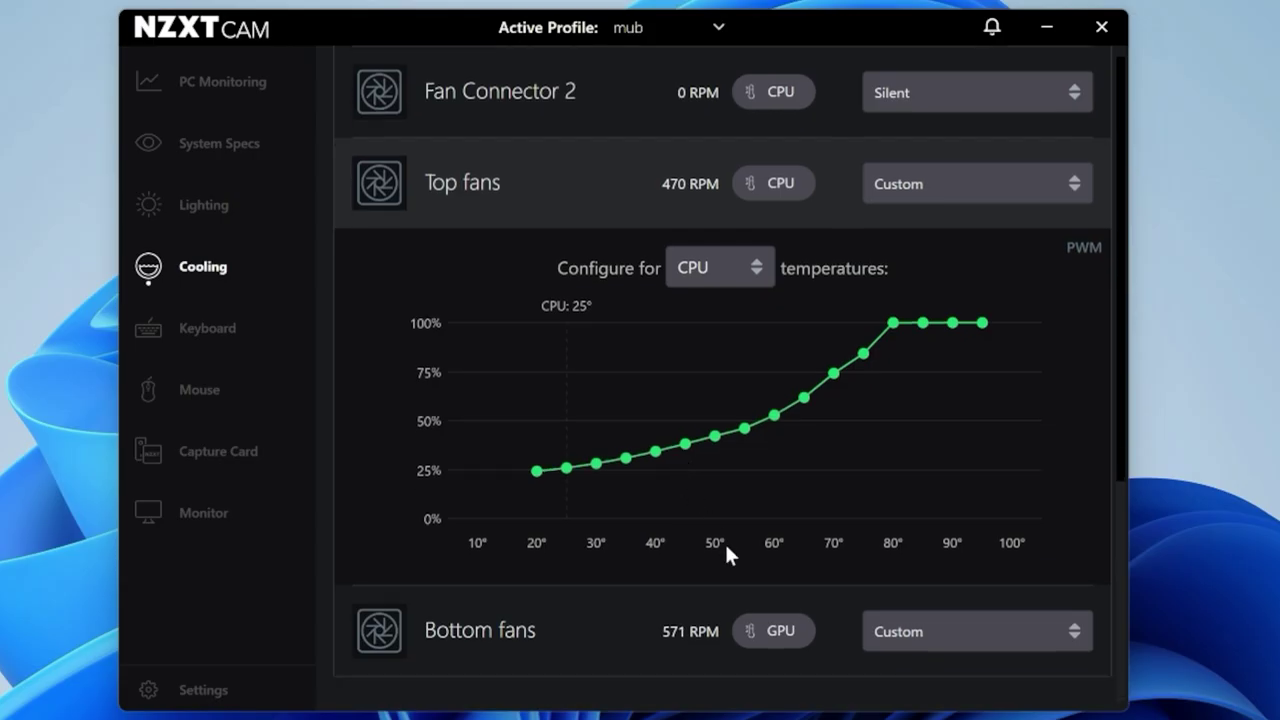
Step: Expand the Bottom fans curve and keep it configured for GPU temperature
click(601, 629)
scroll(617, 583, down, 5)
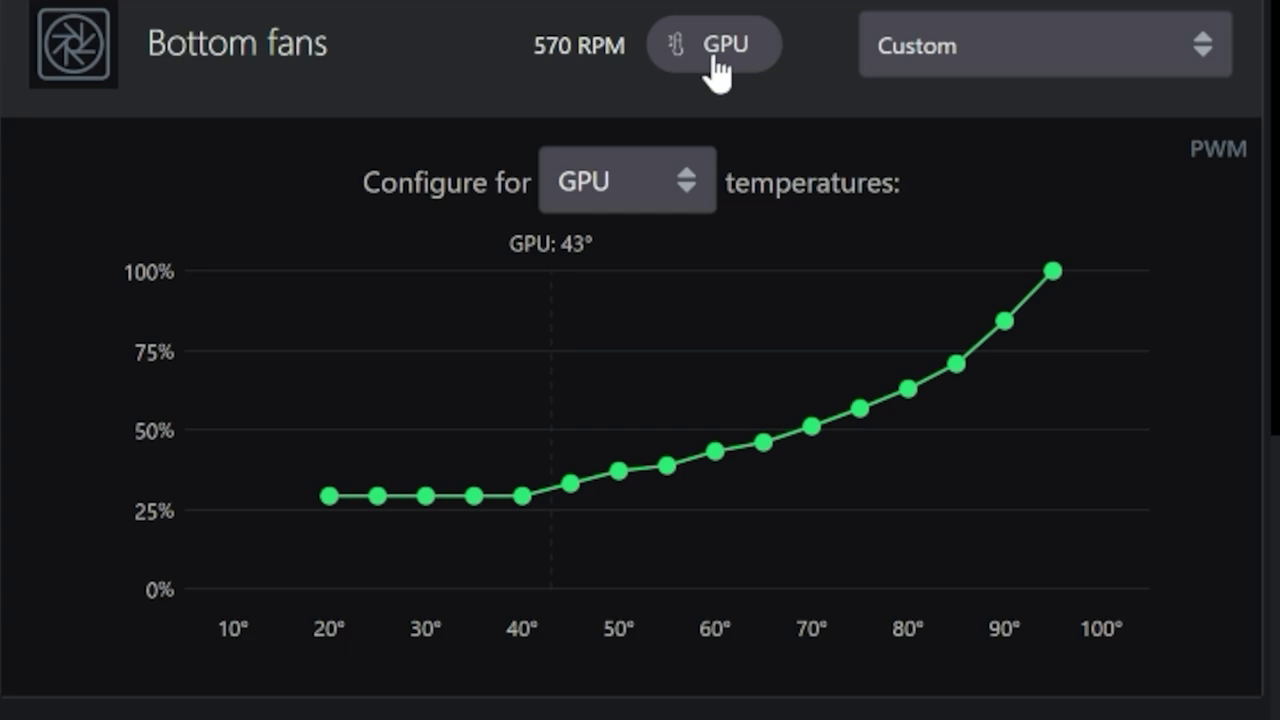
scroll(733, 50, up, 1)
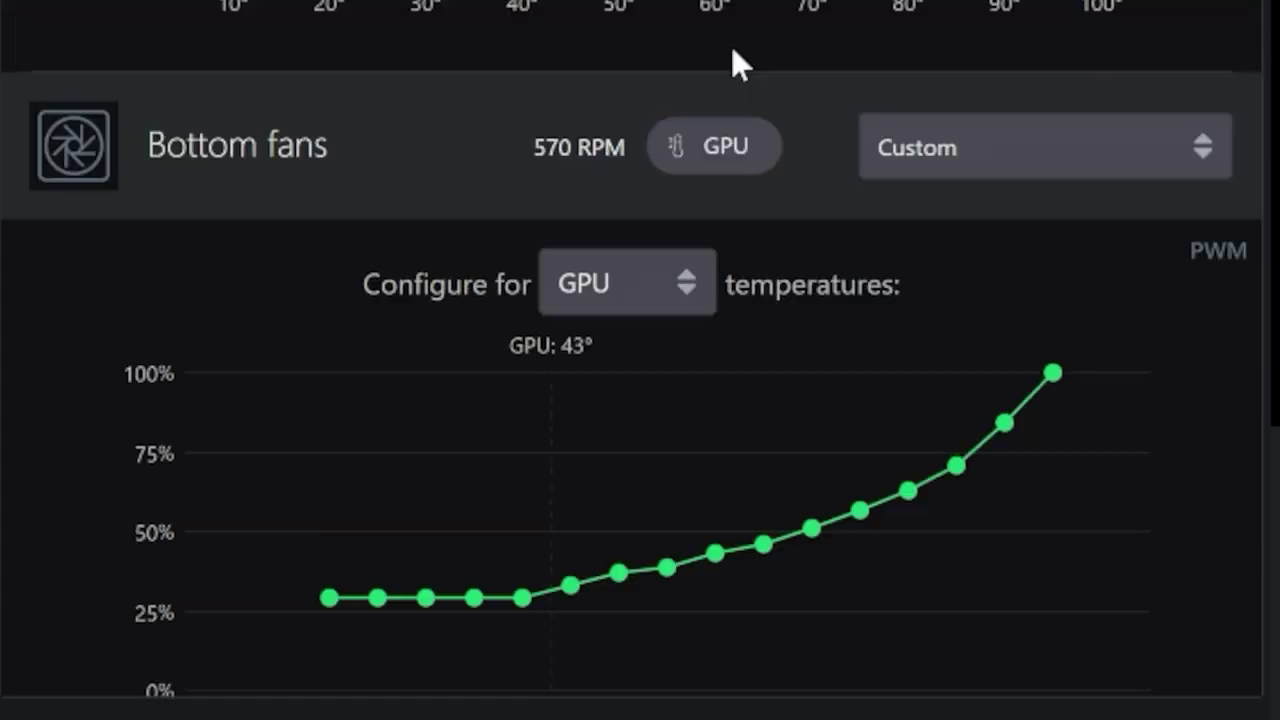
scroll(733, 50, up, 4)
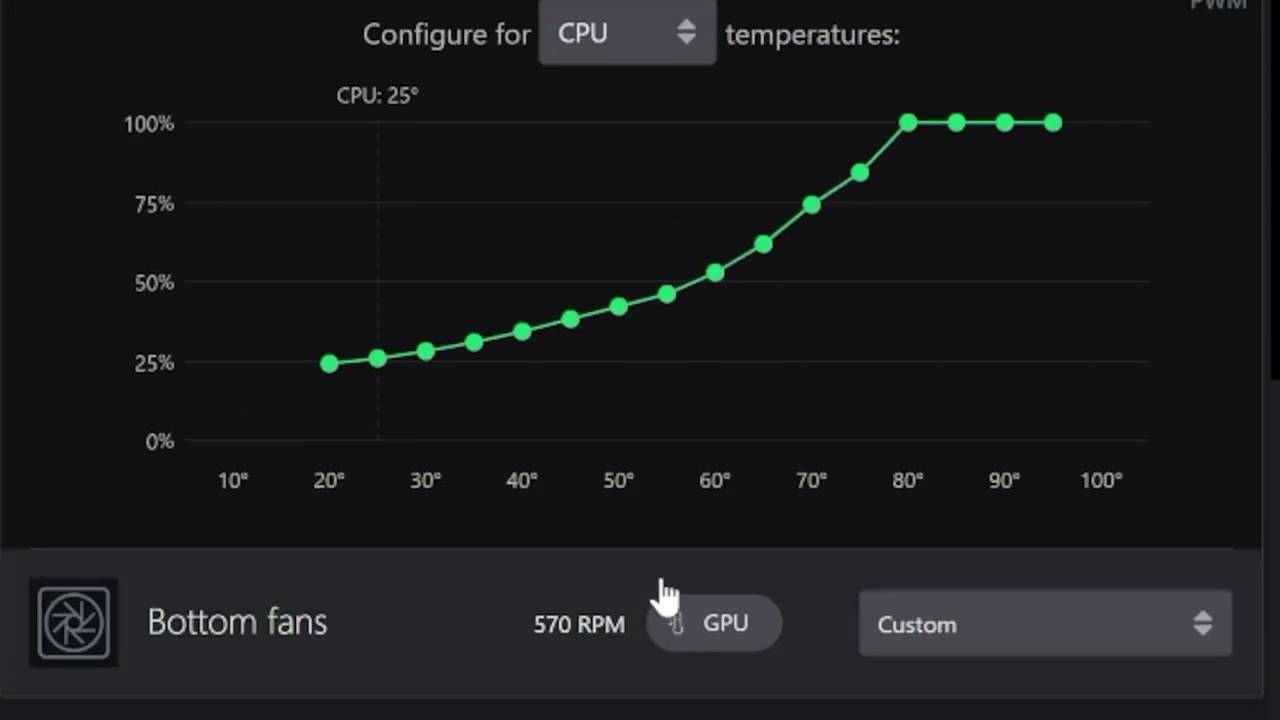
scroll(657, 591, down, 5)
click(647, 195)
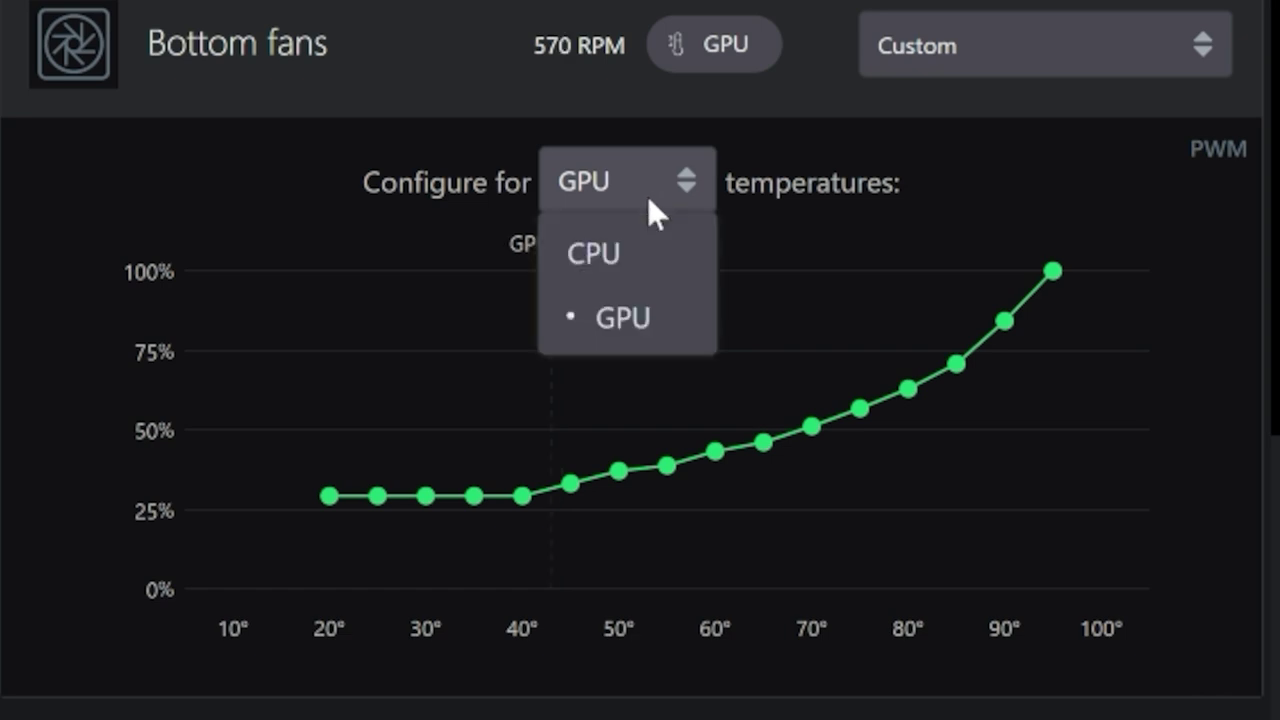
click(634, 334)
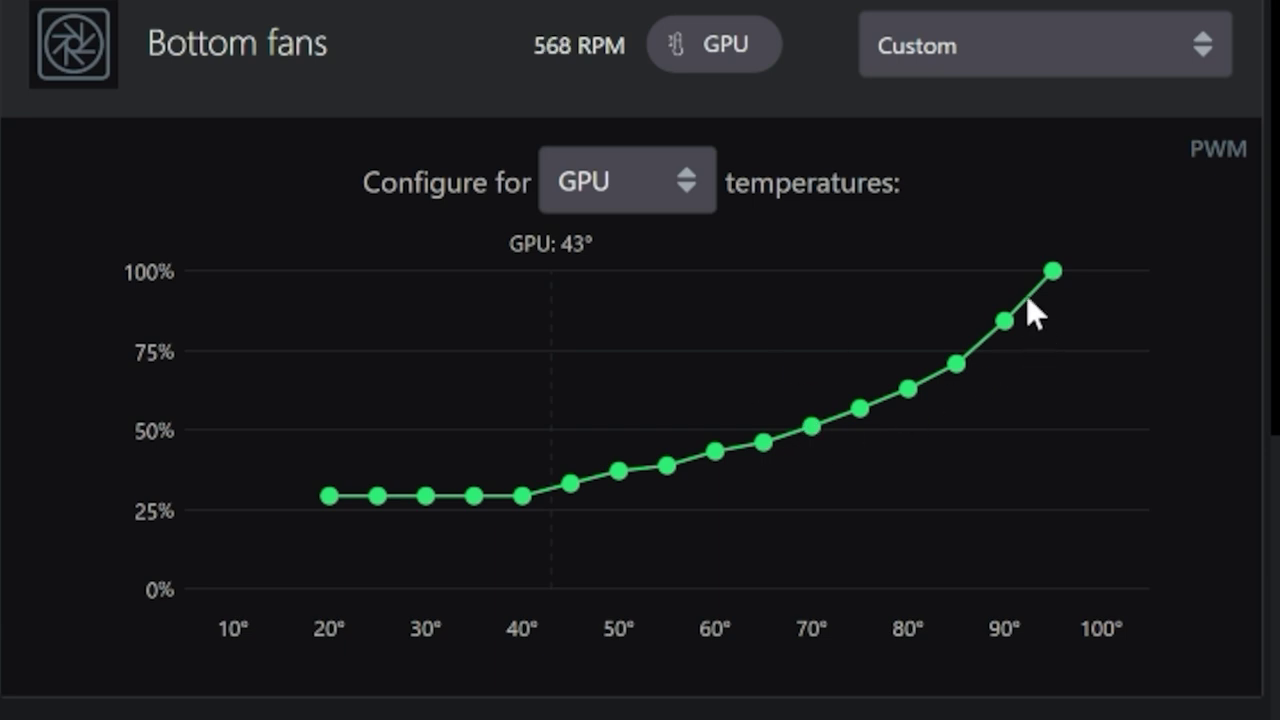
mouse_move(1051, 280)
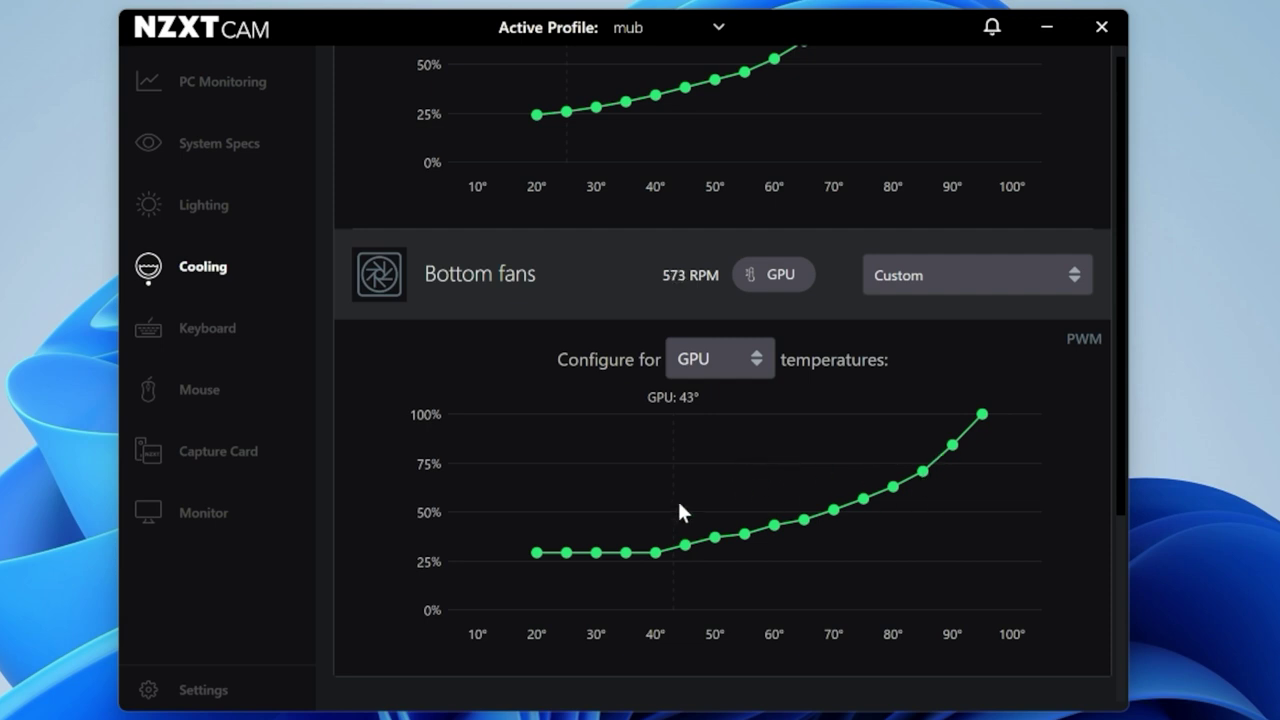
mouse_move(717, 543)
mouse_down()
mouse_move(686, 551)
mouse_move(720, 538)
mouse_up()
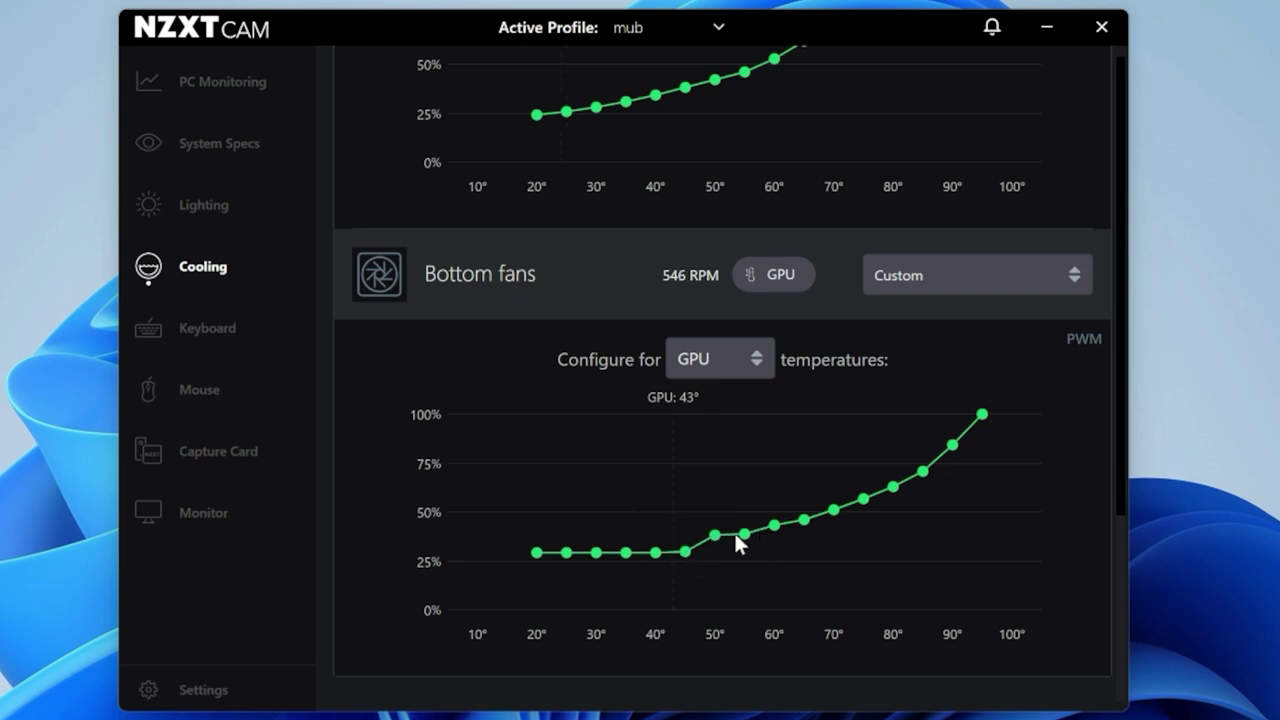
drag(749, 540, 831, 468)
drag(920, 466, 914, 417)
drag(893, 462, 890, 441)
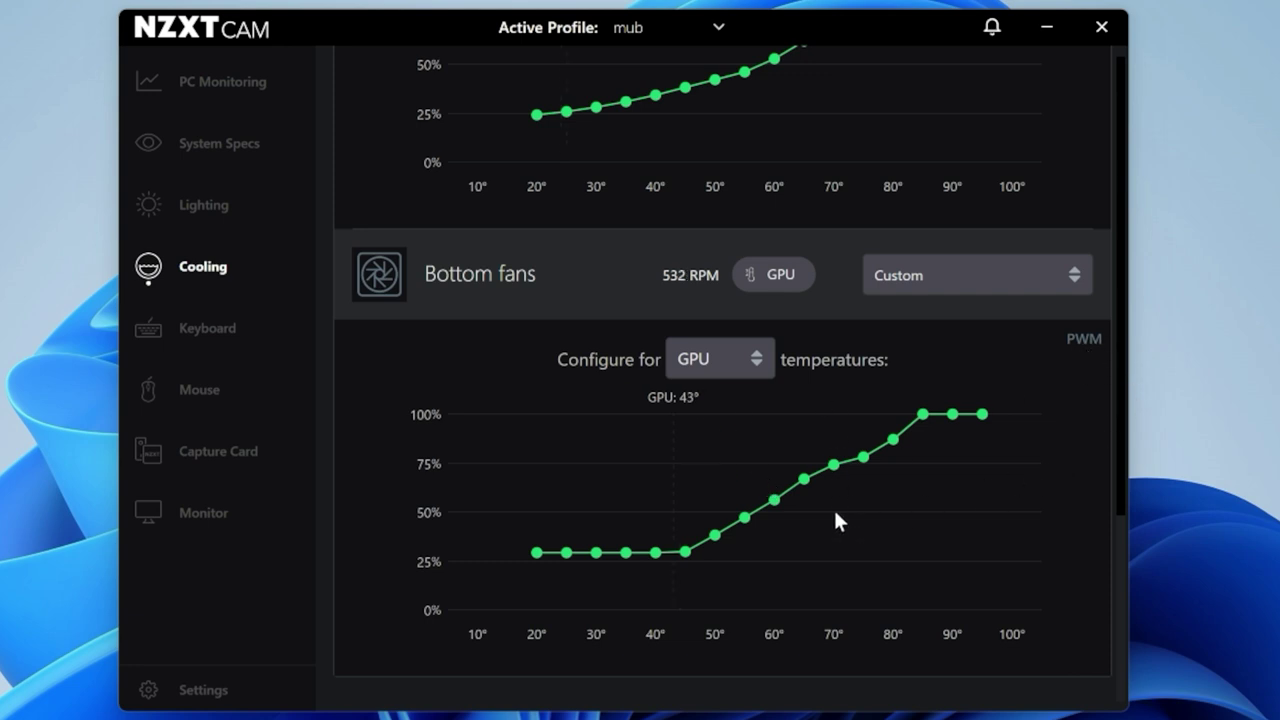
scroll(780, 435, up, 3)
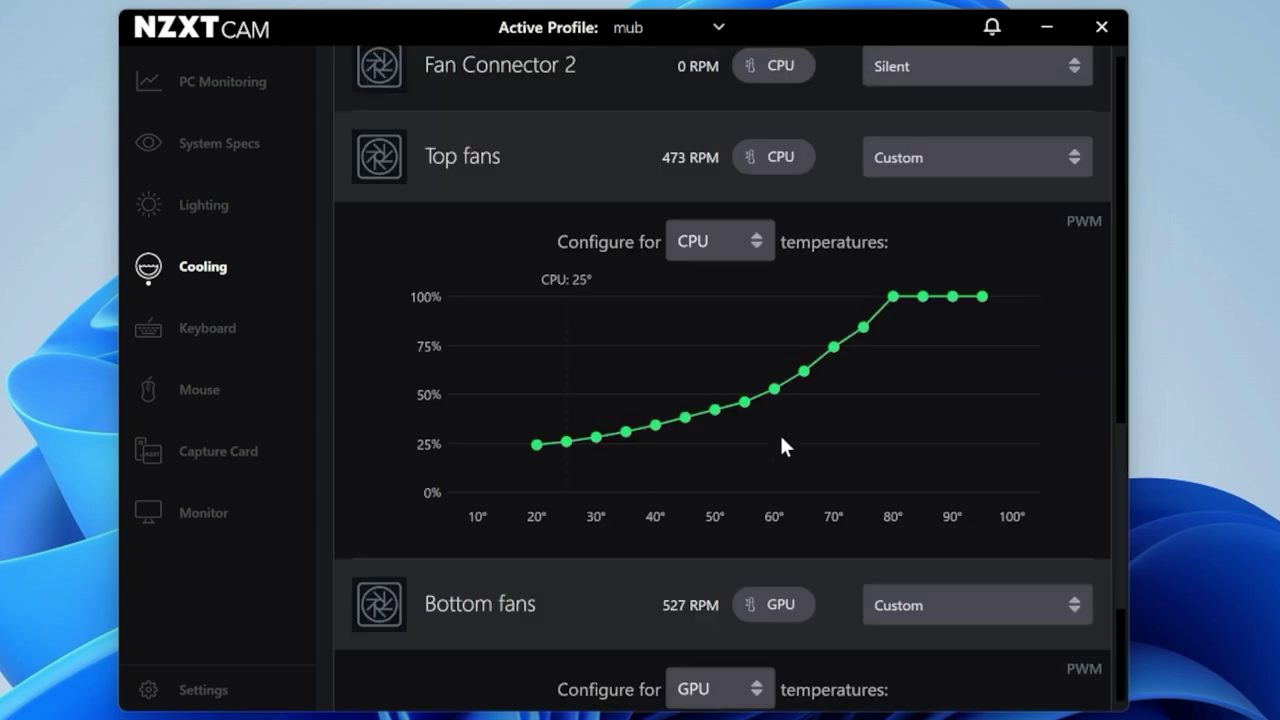
scroll(779, 432, up, 4)
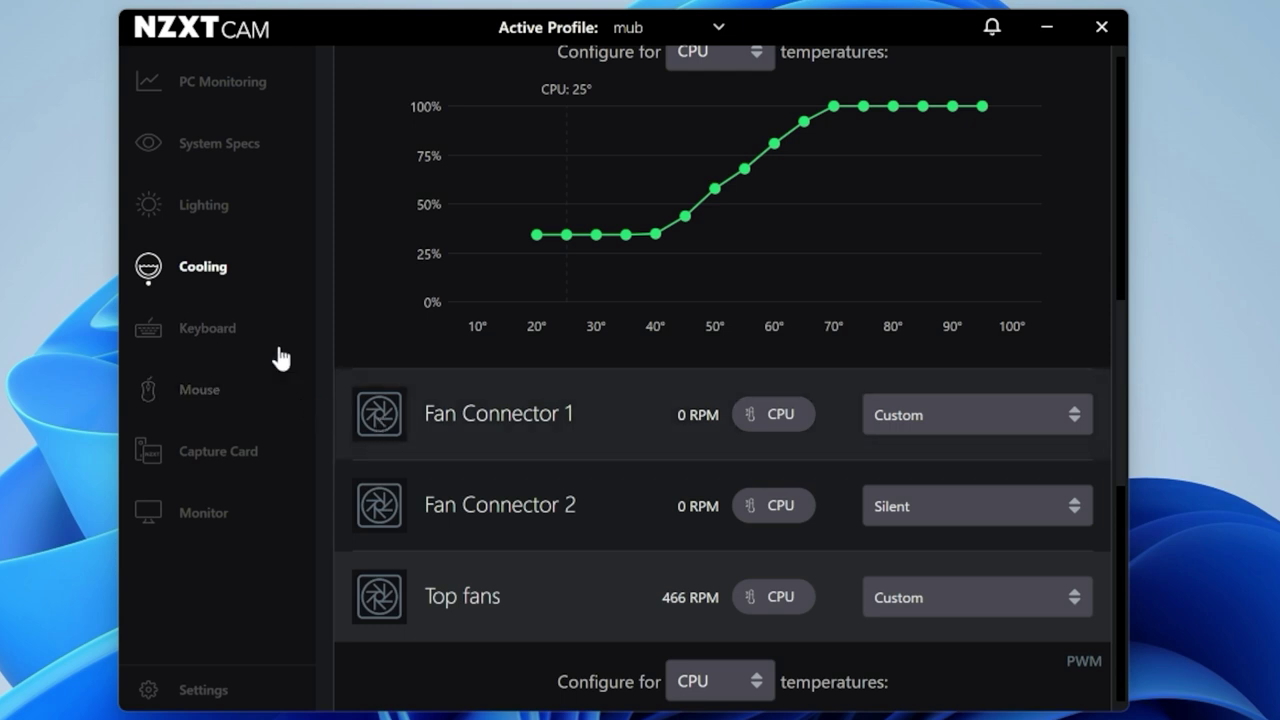
Step: Tour the Keyboard, Mouse, Capture Card and Monitor pages from the sidebar
click(211, 331)
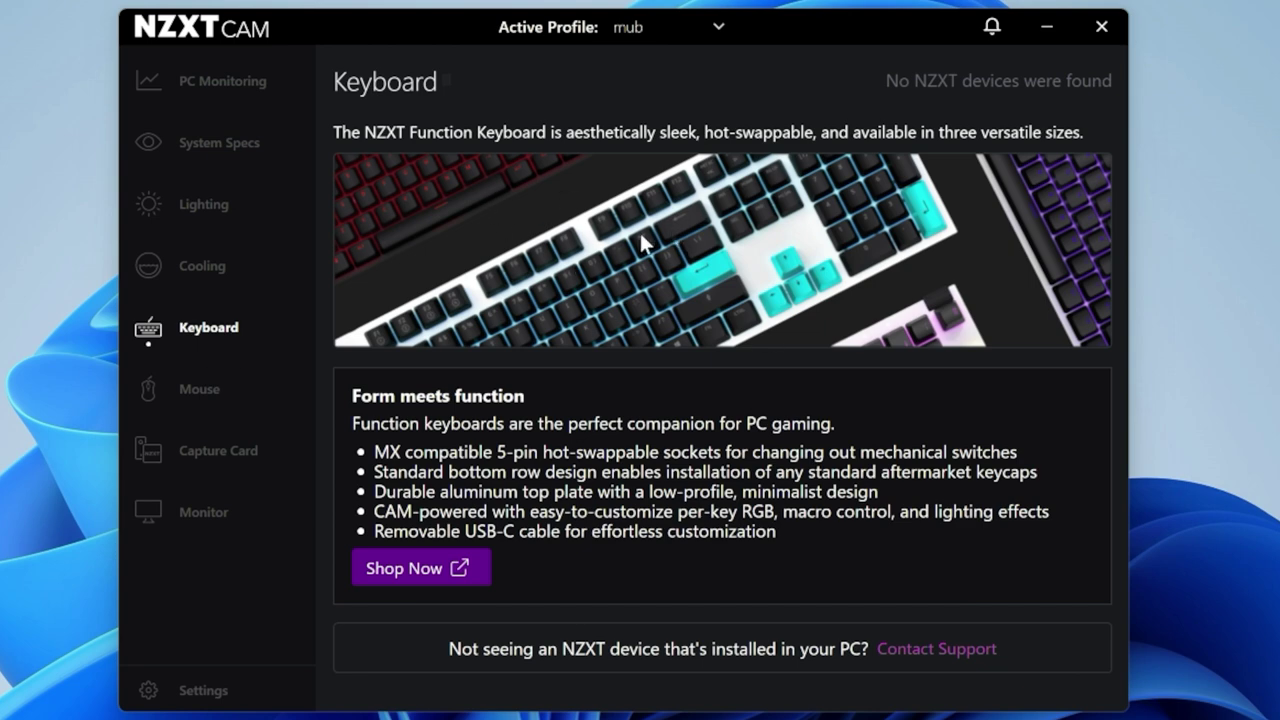
click(200, 392)
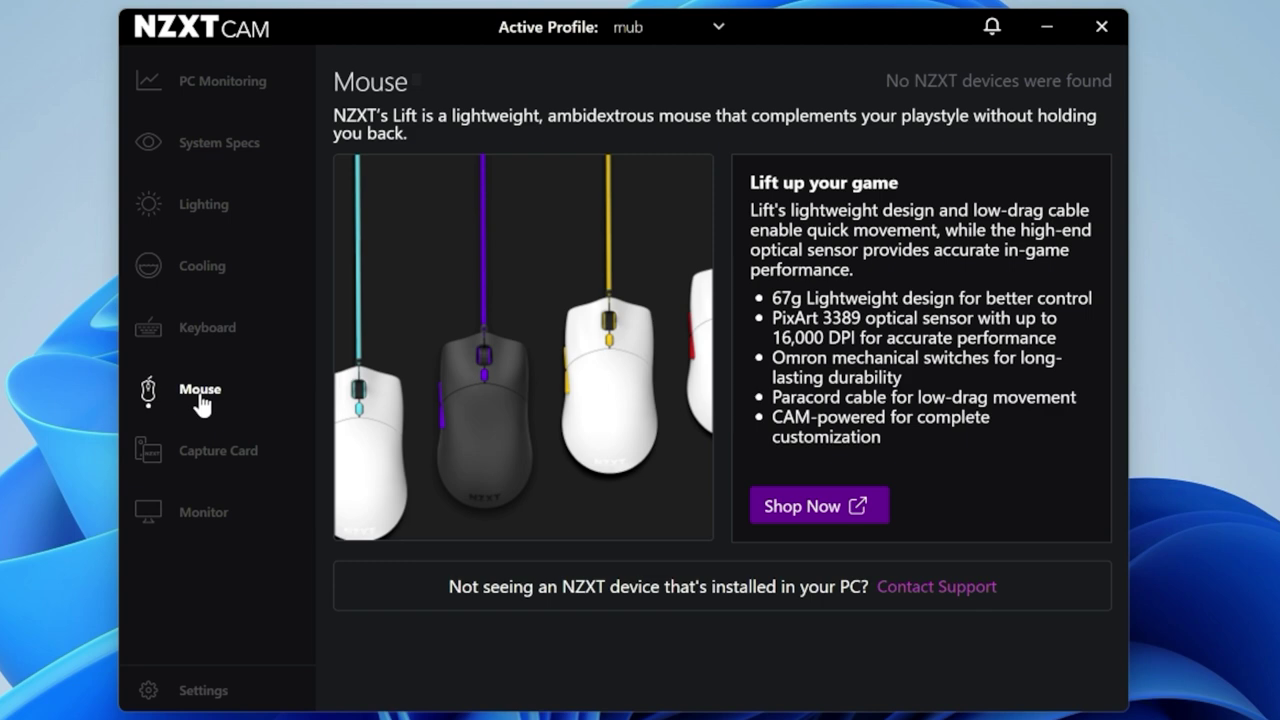
click(210, 456)
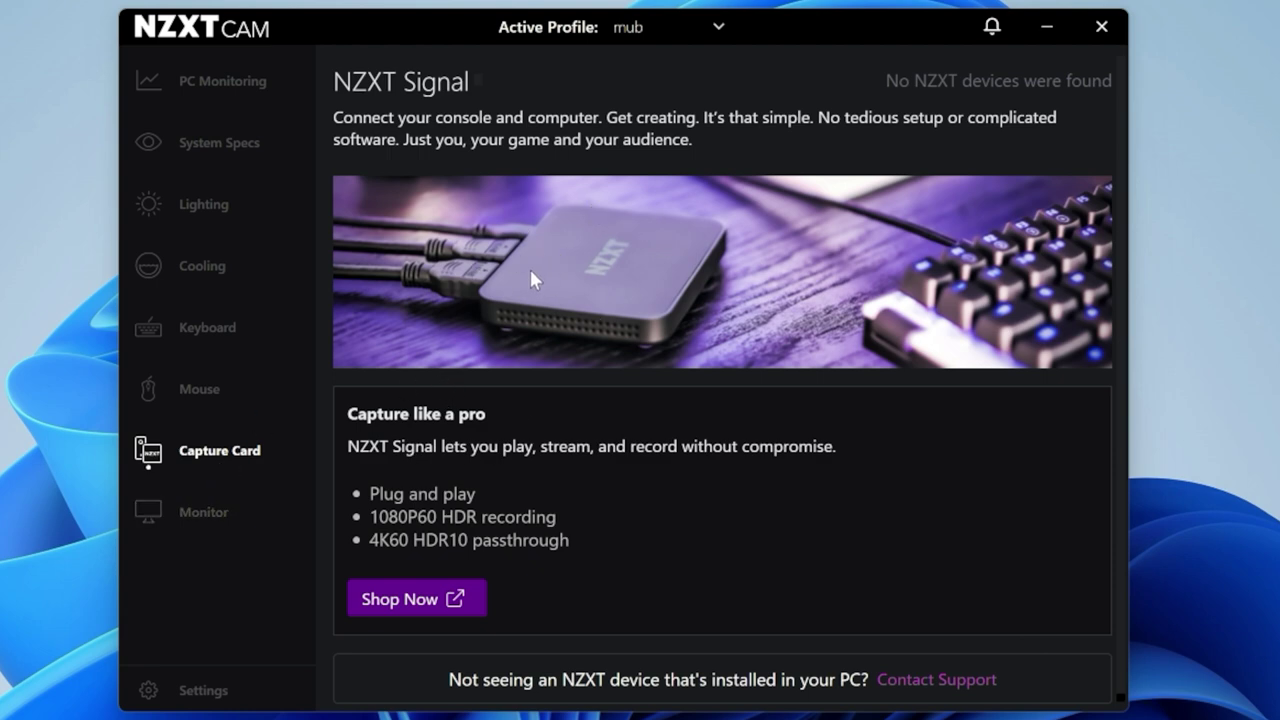
click(205, 515)
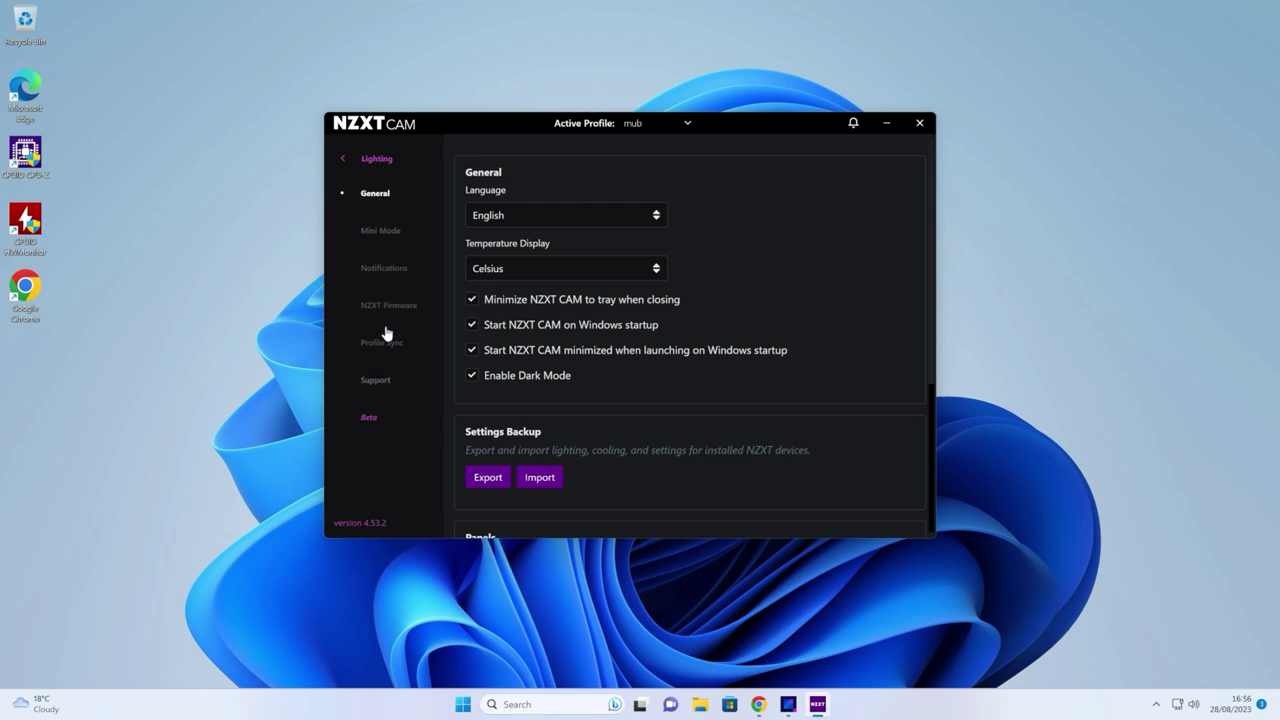
Step: Switch from General to the Mini Mode settings page
click(377, 237)
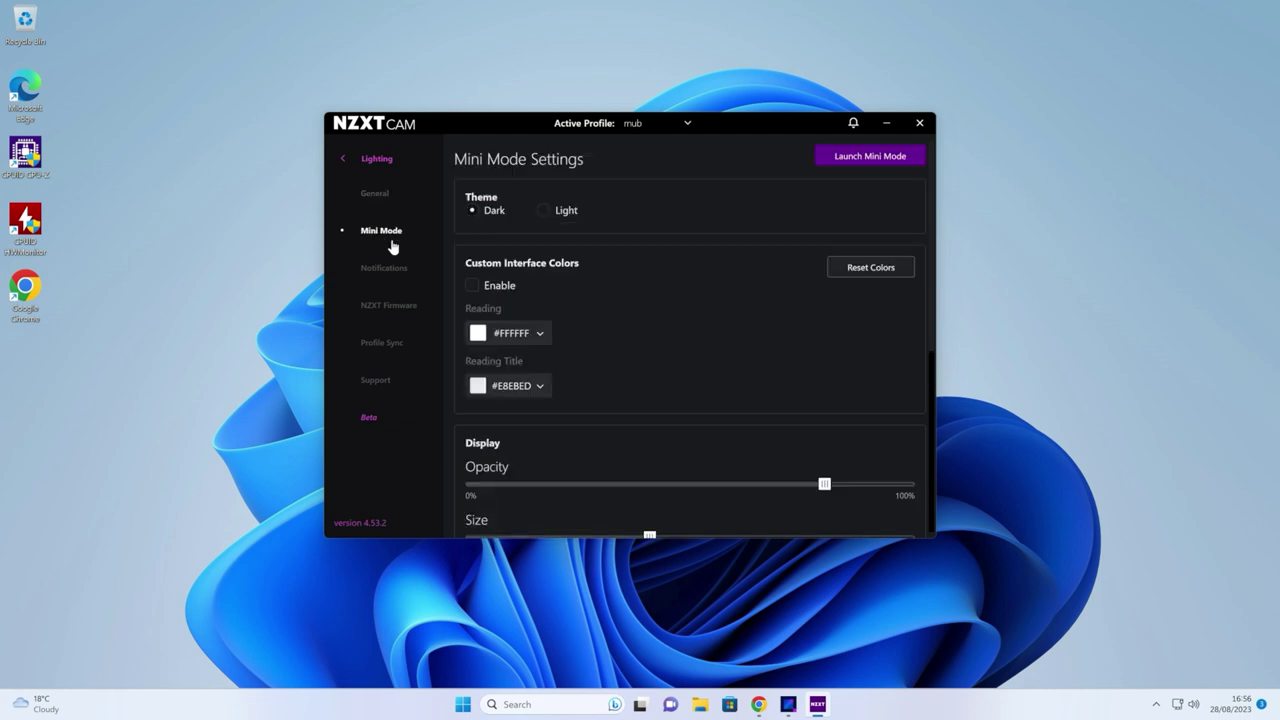
Step: Launch the Mini Mode overlay and try the Light theme before returning to Dark
click(848, 158)
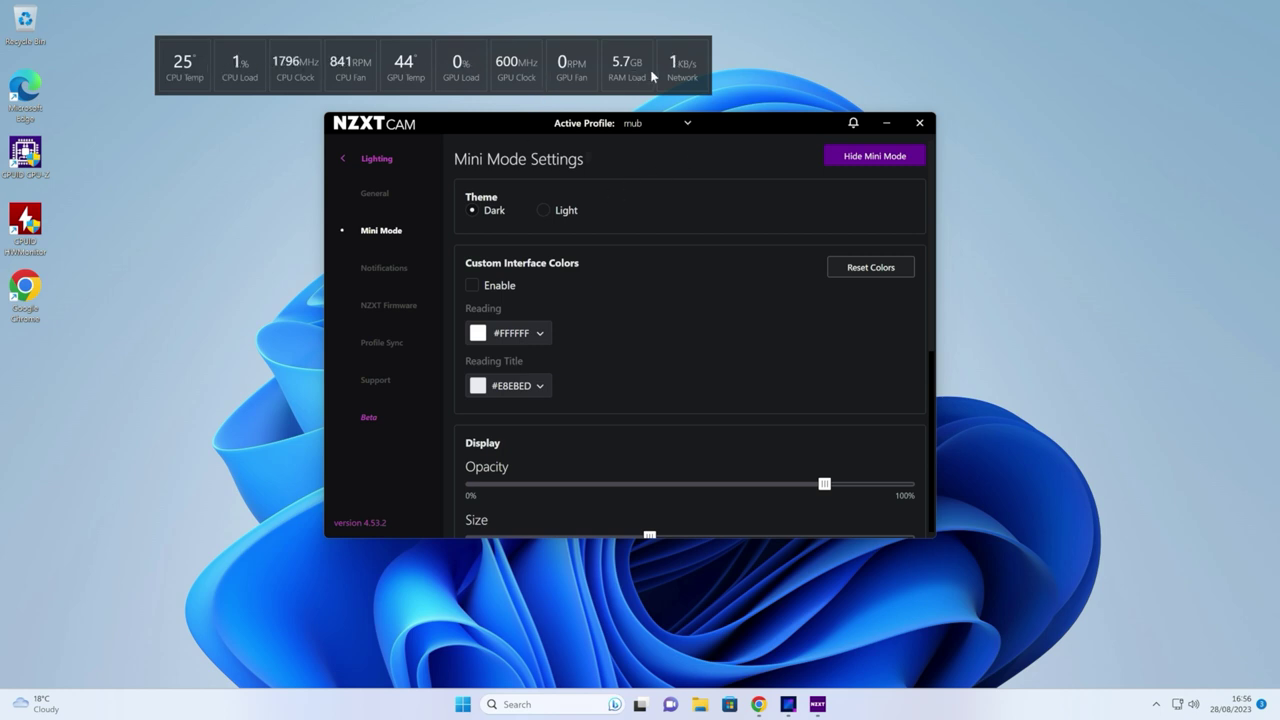
click(544, 212)
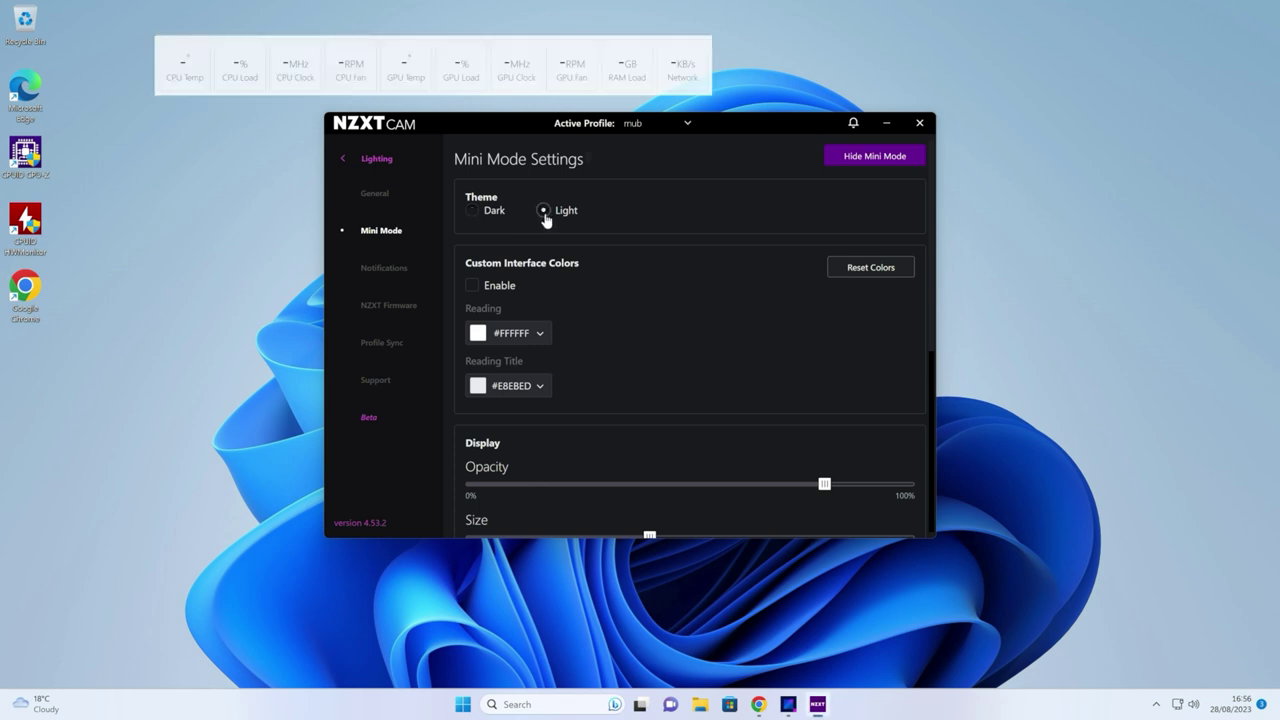
click(476, 211)
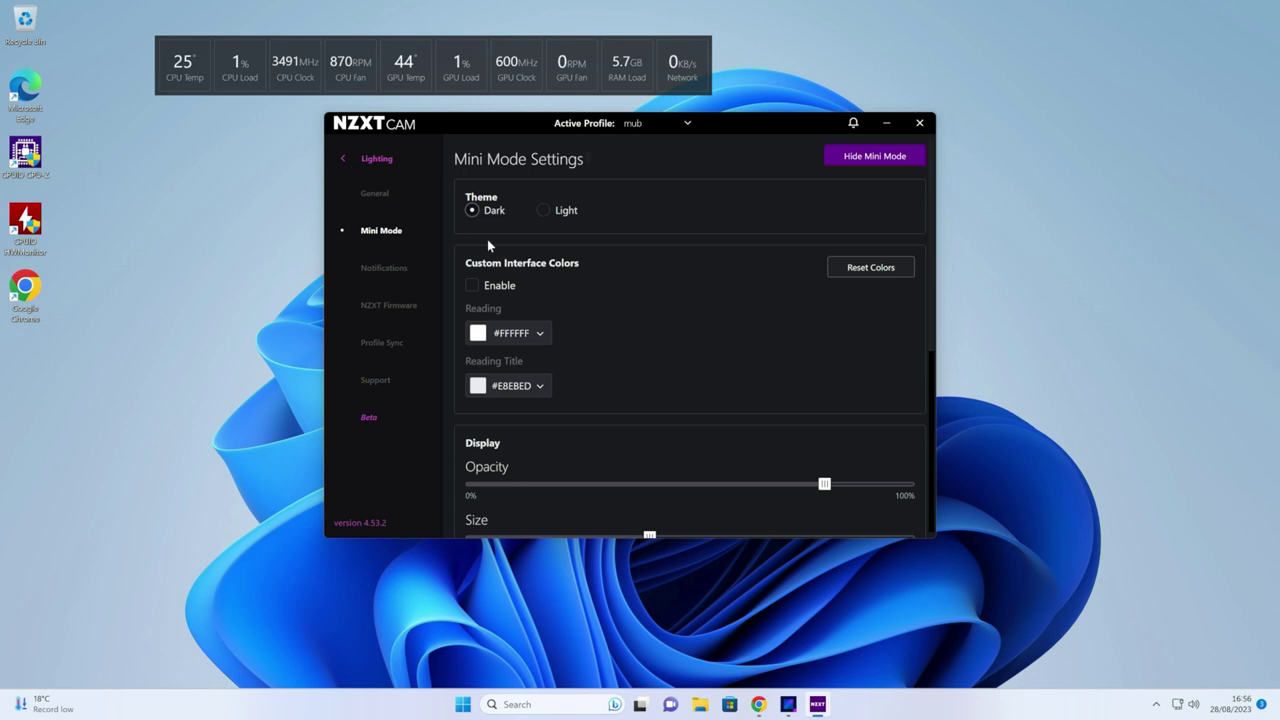
Step: Enable custom colours, try blue Reading and crimson/white Reading Title, then reset colours to defaults
click(471, 284)
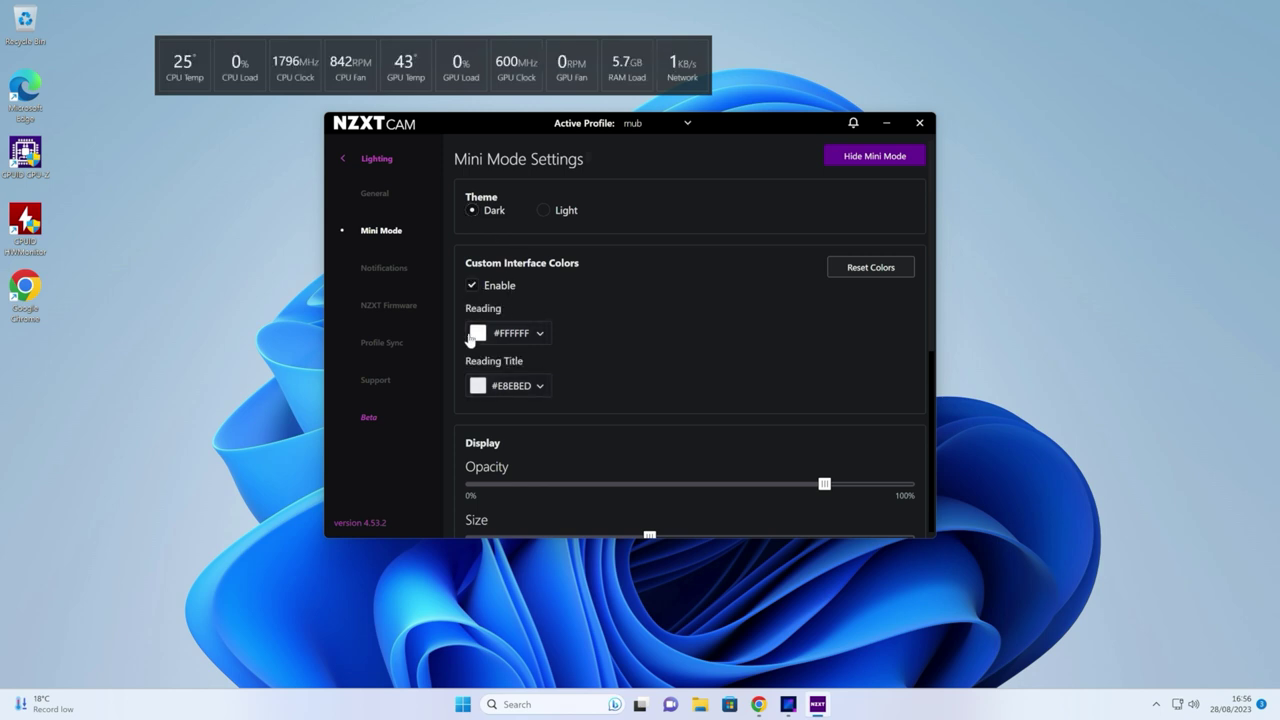
click(510, 335)
click(592, 247)
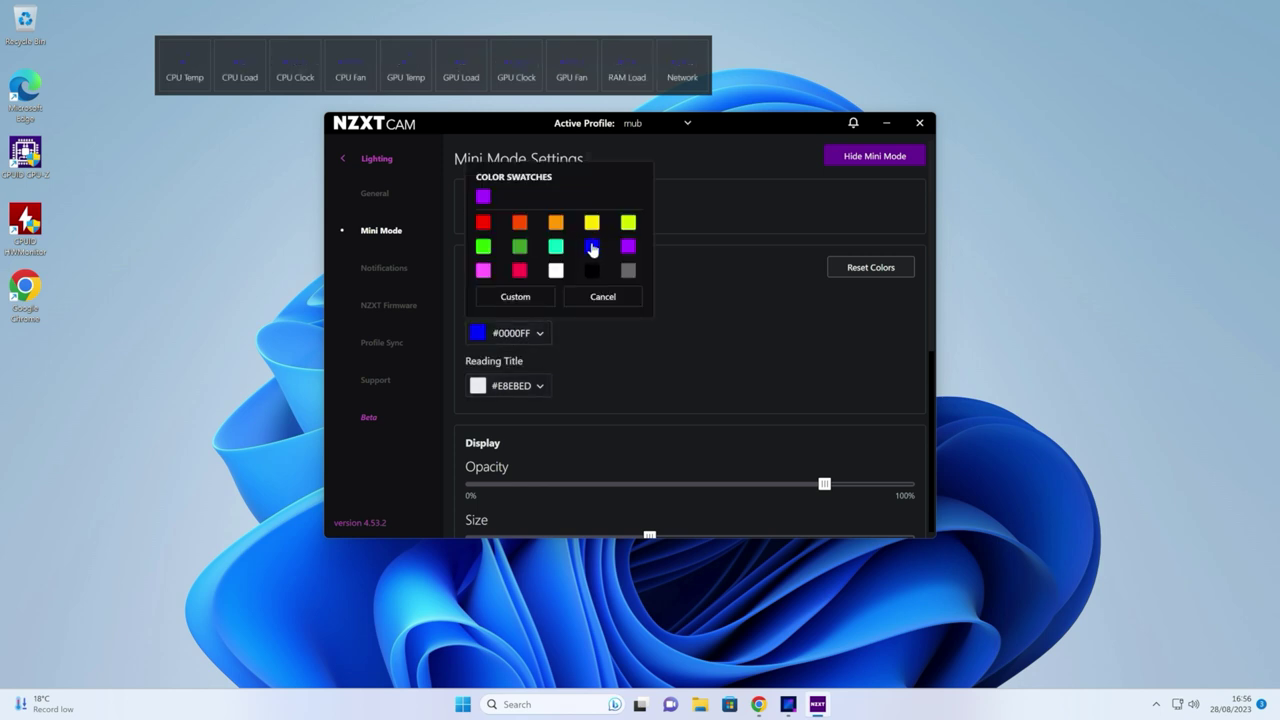
click(508, 386)
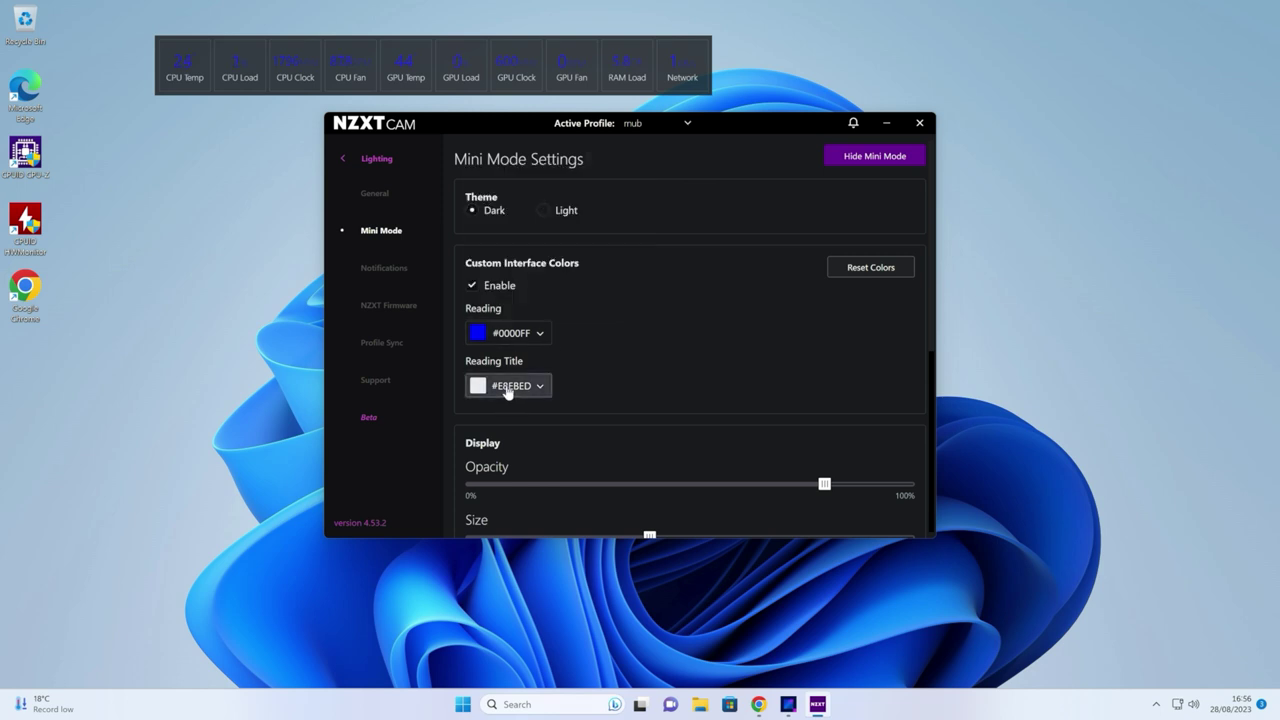
click(515, 322)
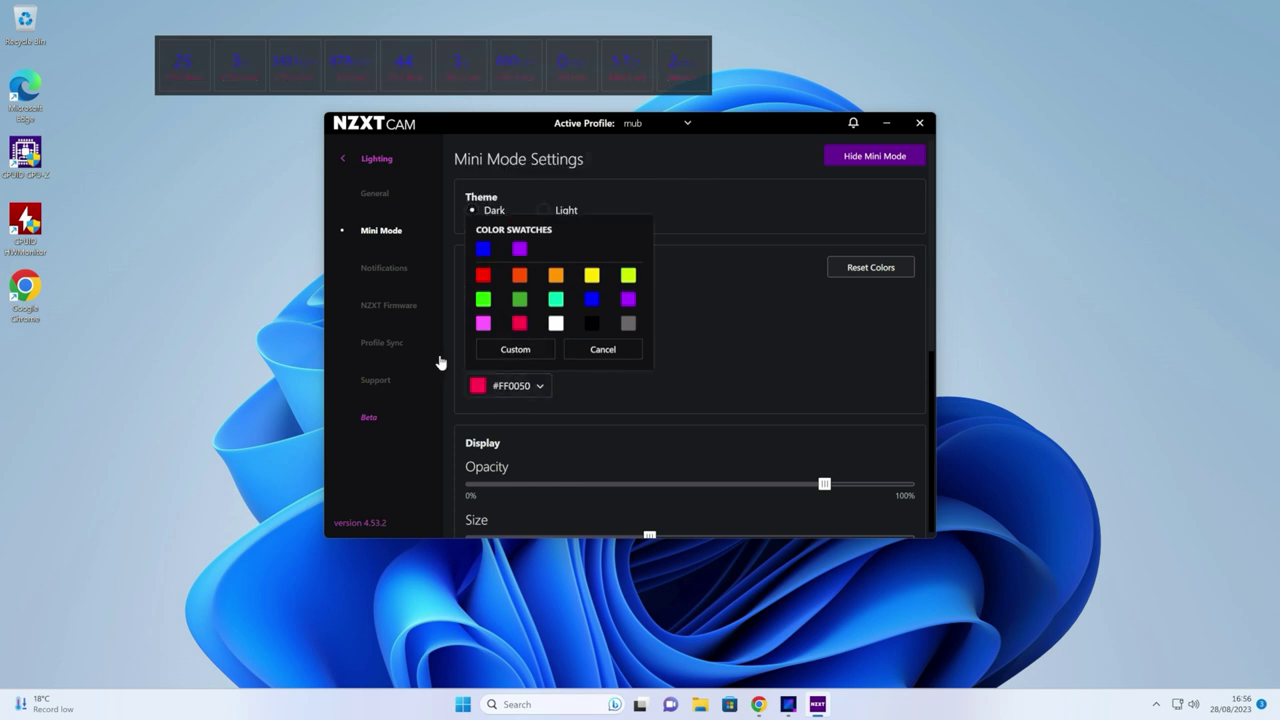
click(556, 323)
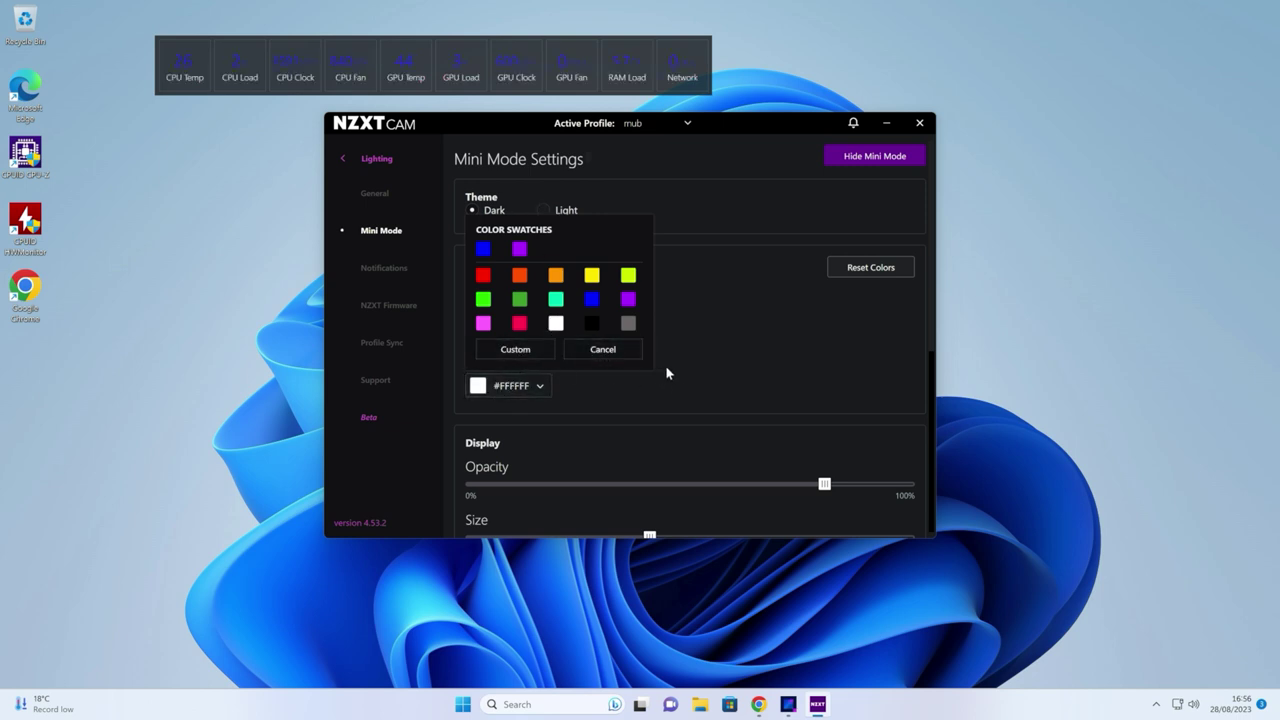
click(718, 356)
click(852, 266)
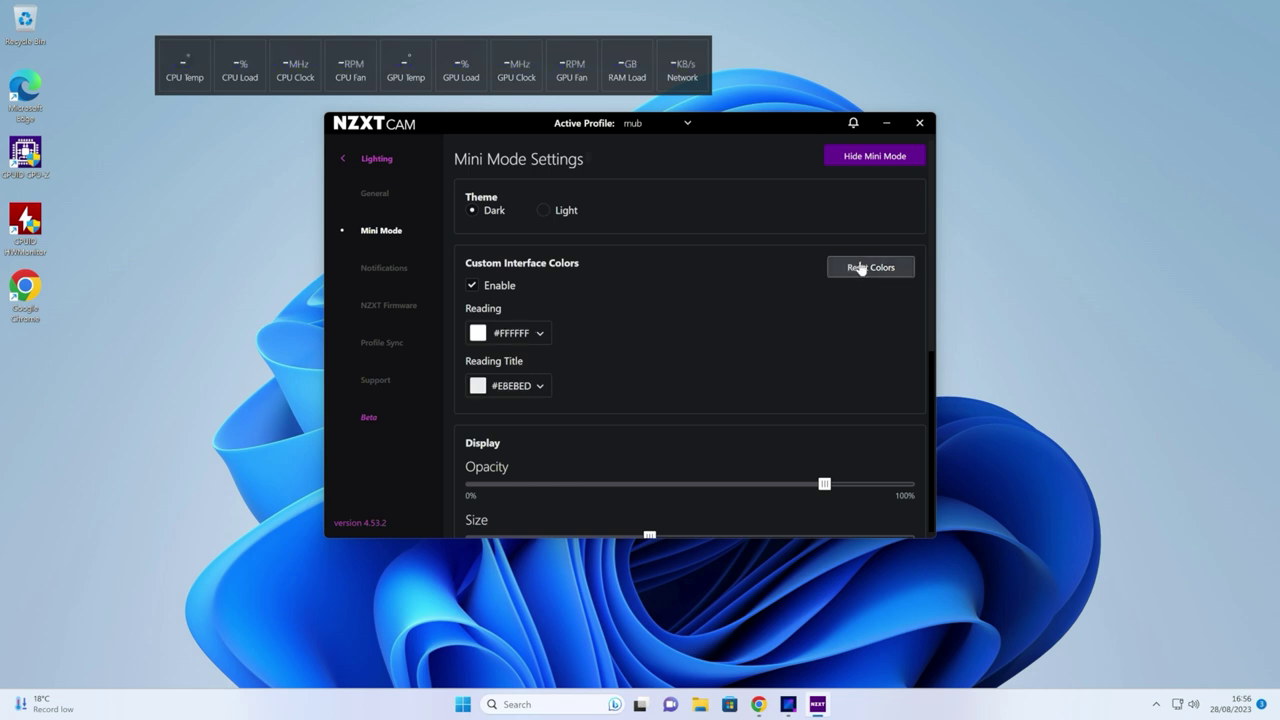
Step: Set the Mini Mode overlay opacity to about 37%
scroll(646, 321, down, 2)
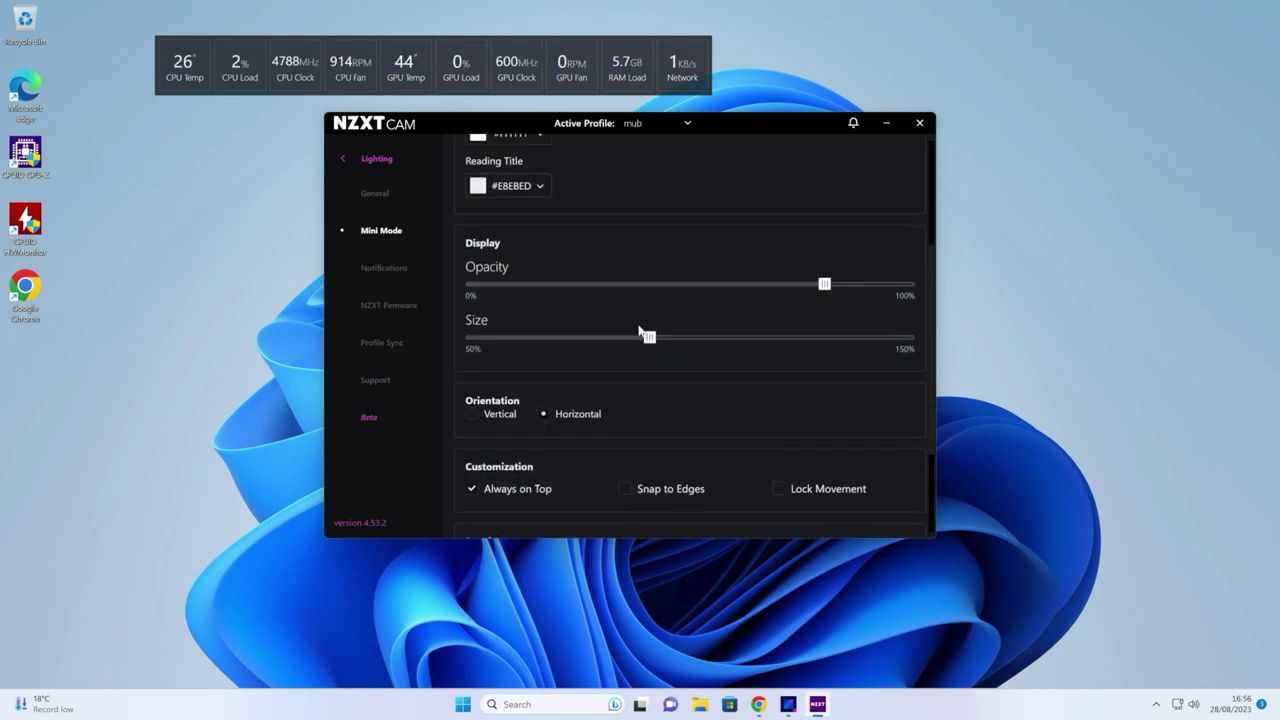
scroll(600, 290, up, 1)
mouse_move(828, 355)
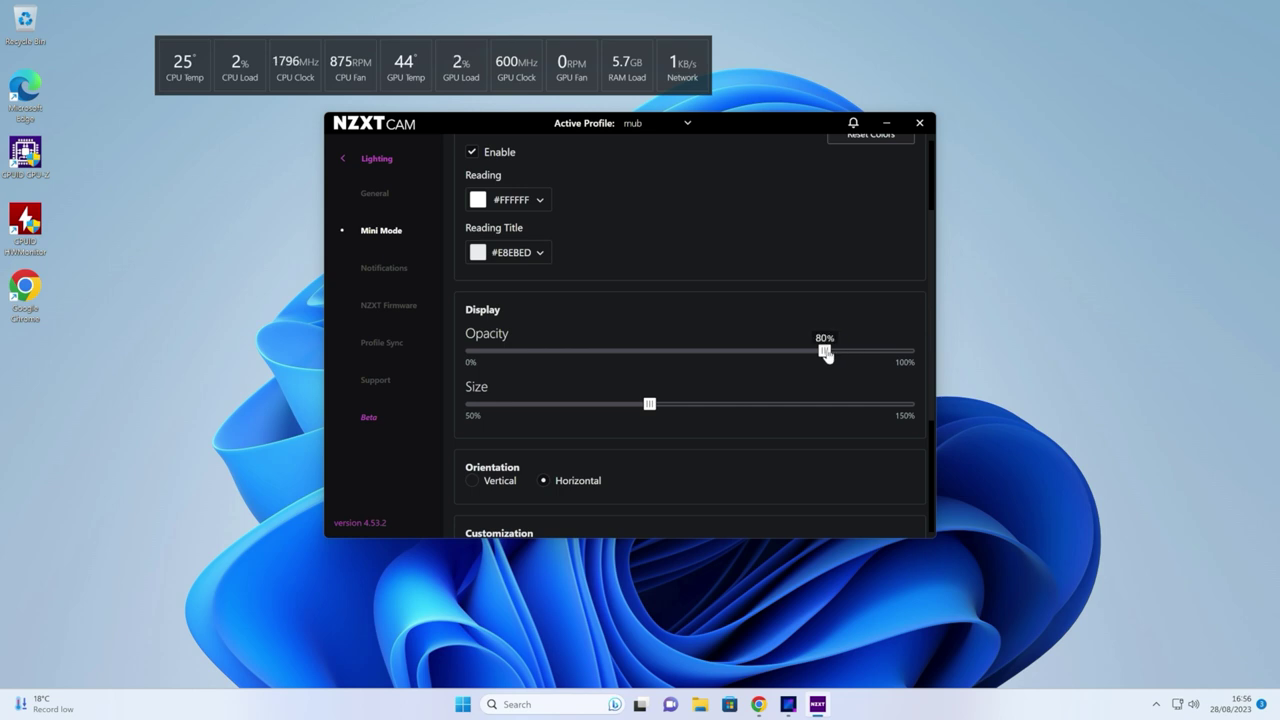
drag(827, 355, 621, 363)
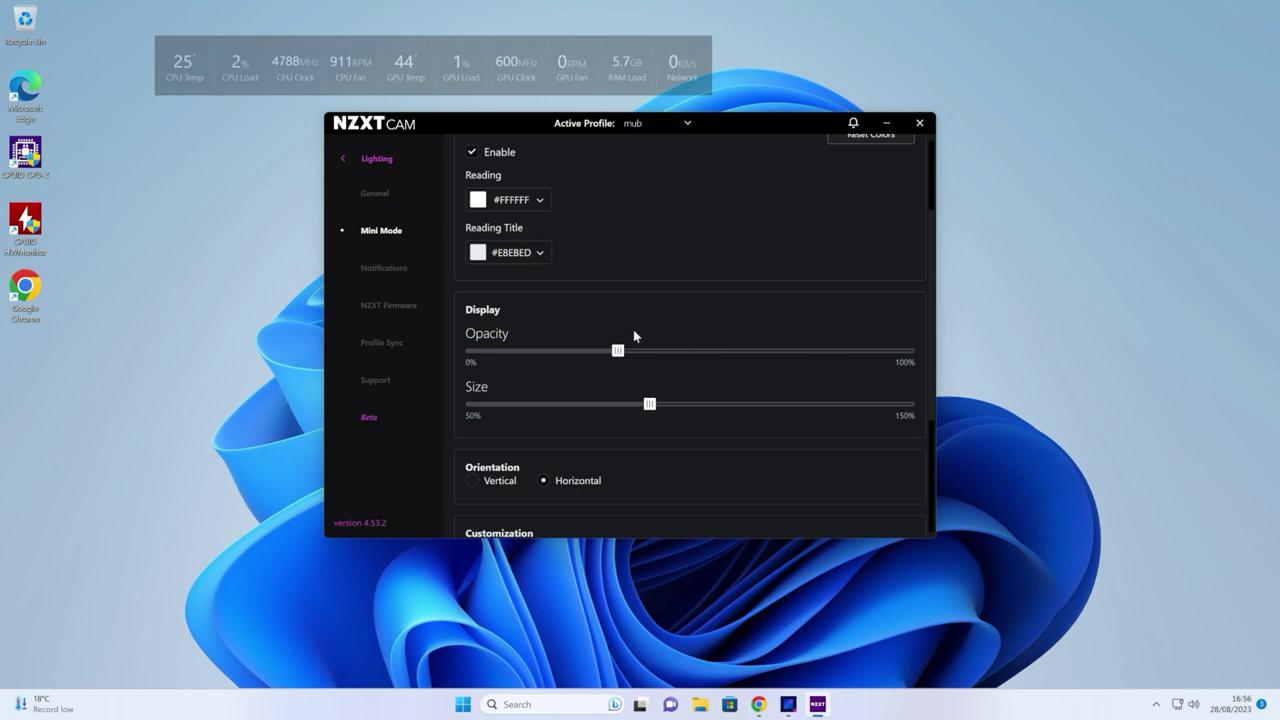
mouse_move(628, 353)
drag(618, 351, 912, 351)
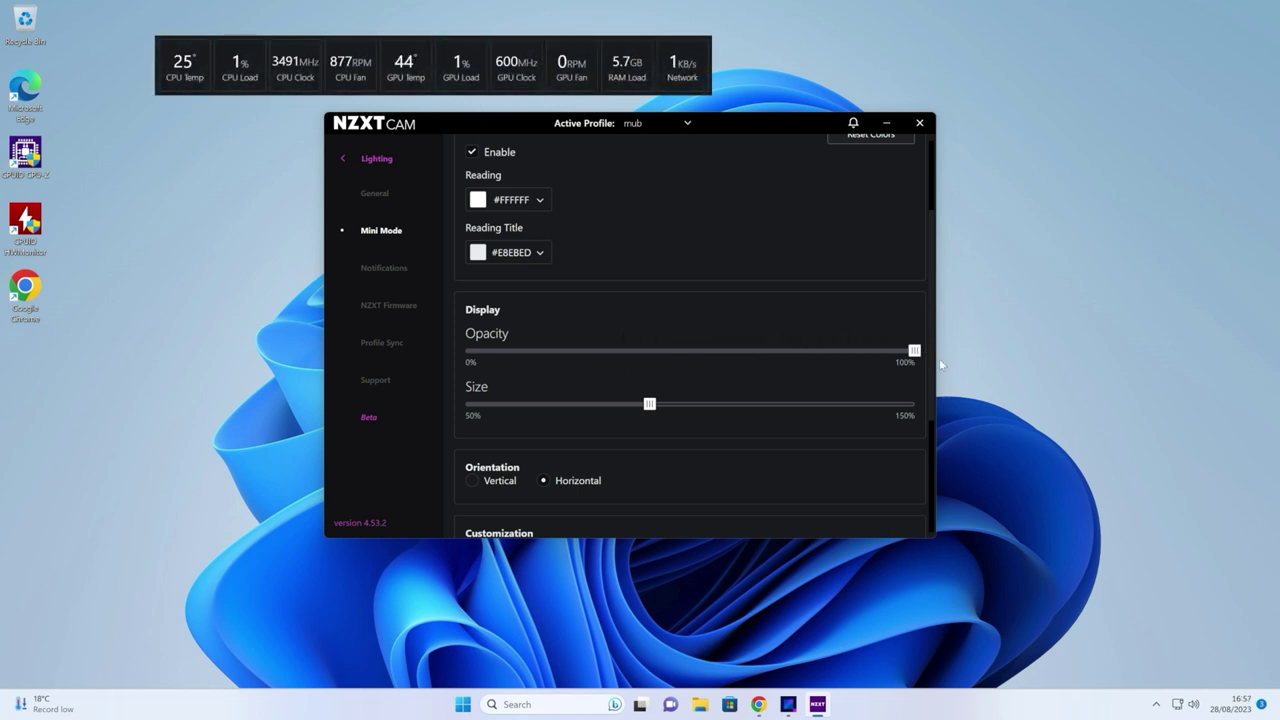
drag(912, 351, 631, 351)
Step: Resize the overlay to about 95% after trying 150%
mouse_move(651, 410)
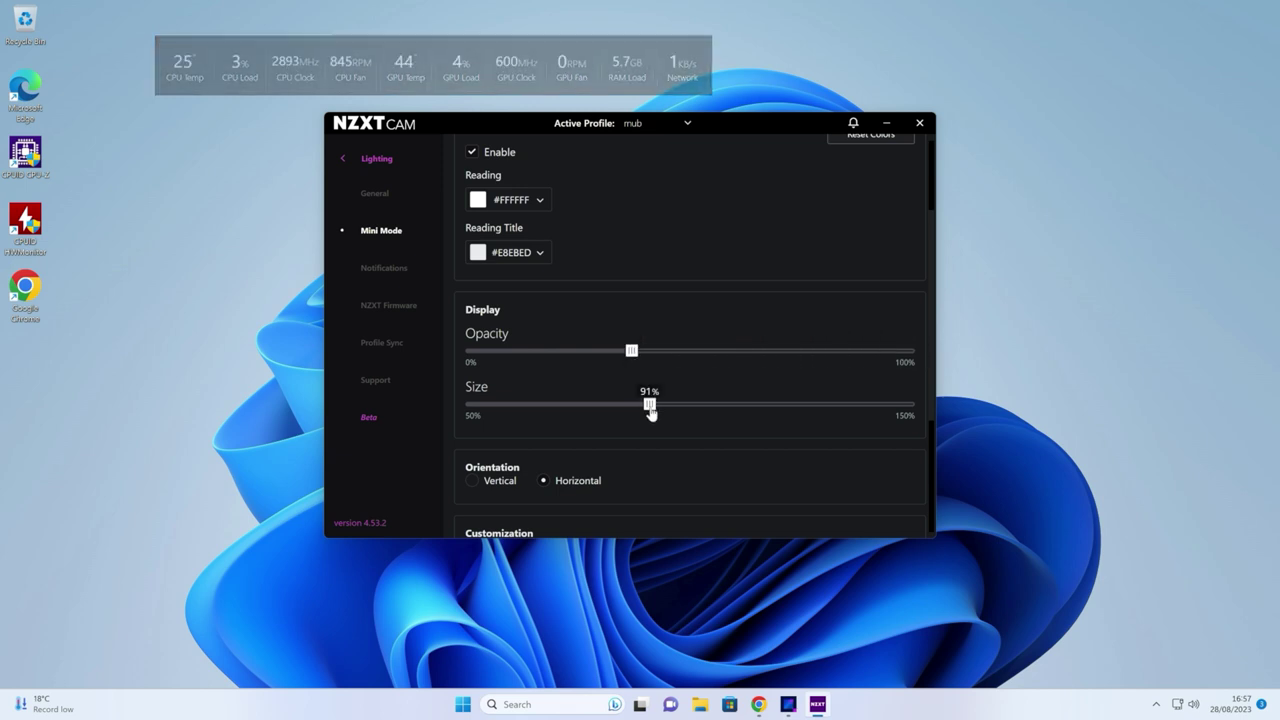
drag(655, 408, 968, 390)
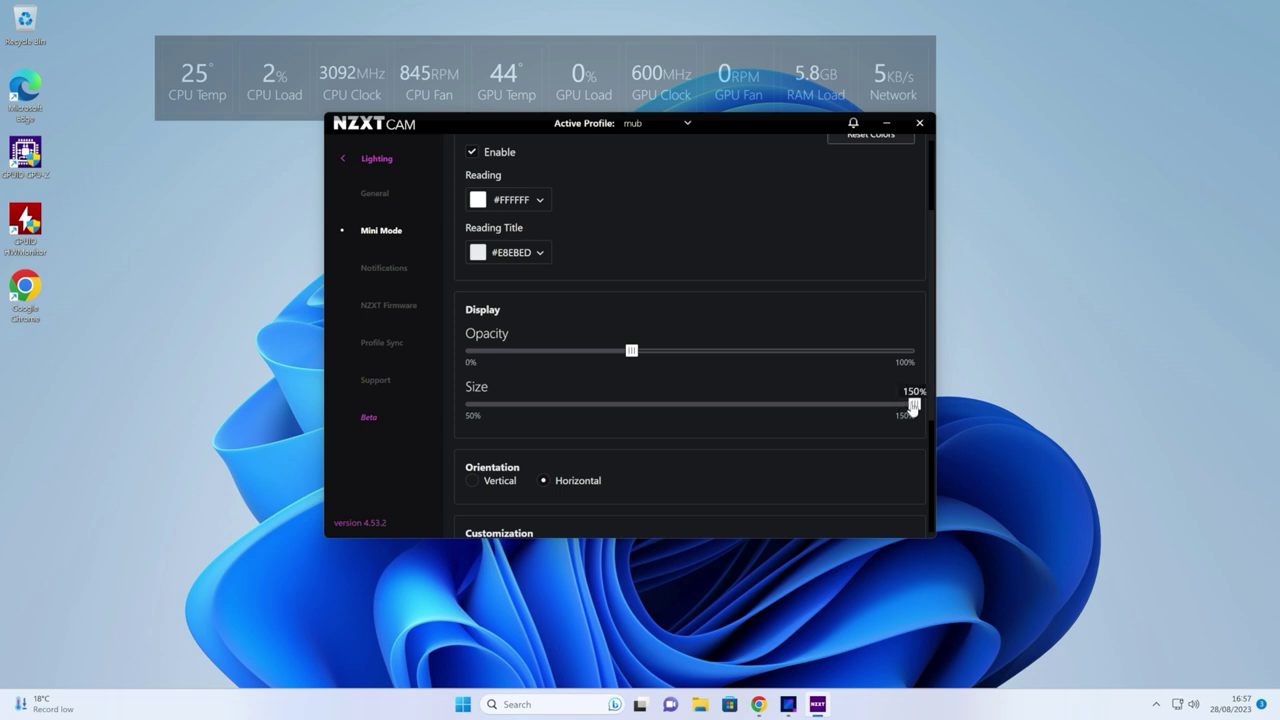
drag(910, 405, 664, 405)
scroll(663, 369, down, 1)
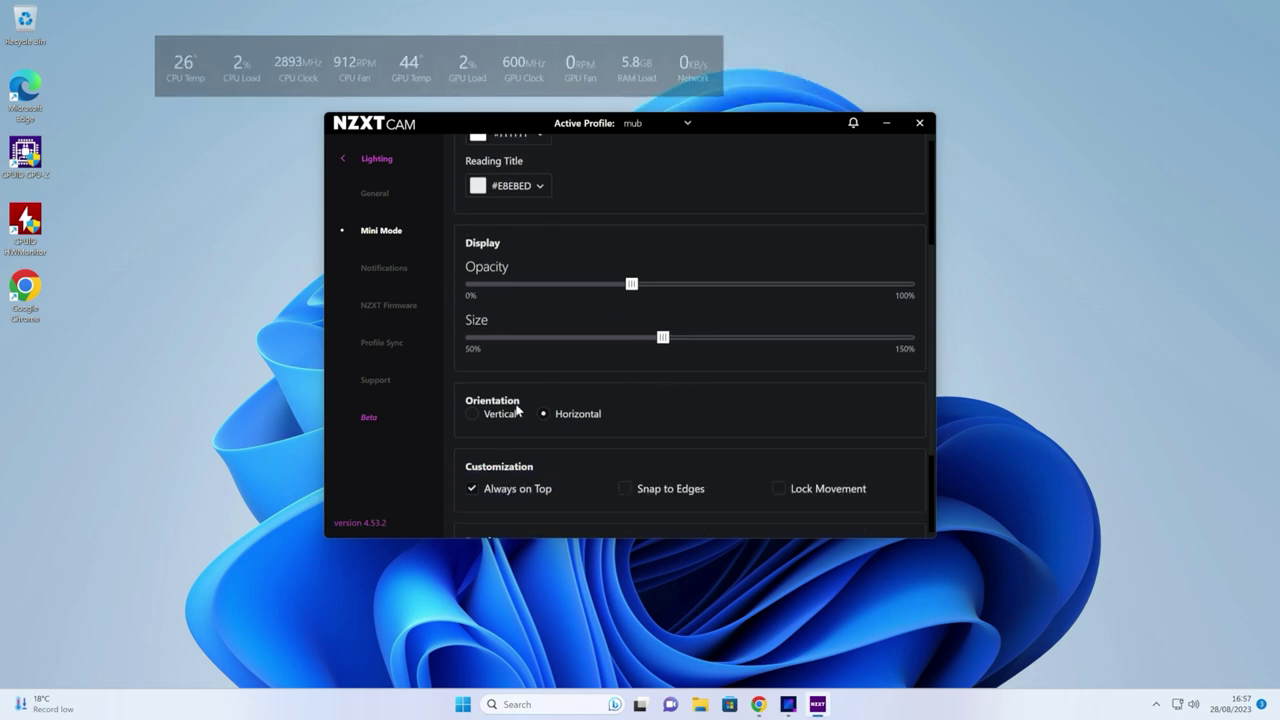
Step: Try a vertical overlay at the right screen edge and turn on Snap to Edges
click(473, 416)
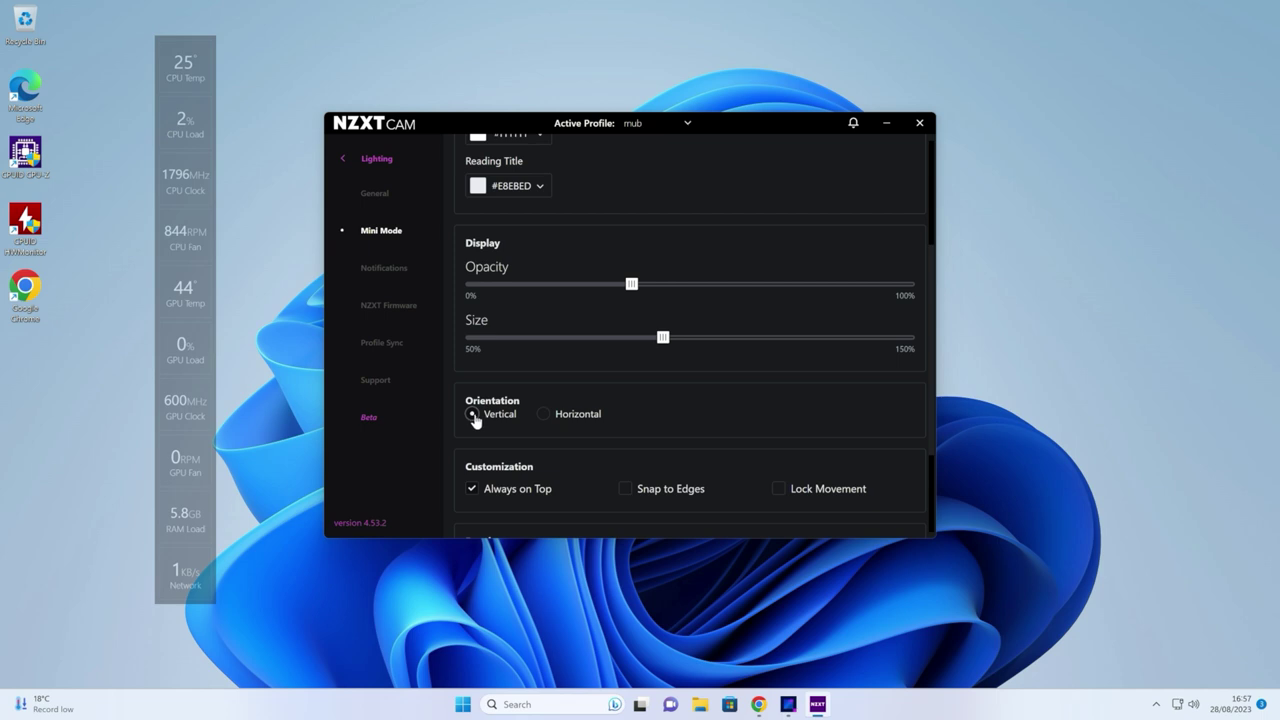
drag(175, 130, 1225, 146)
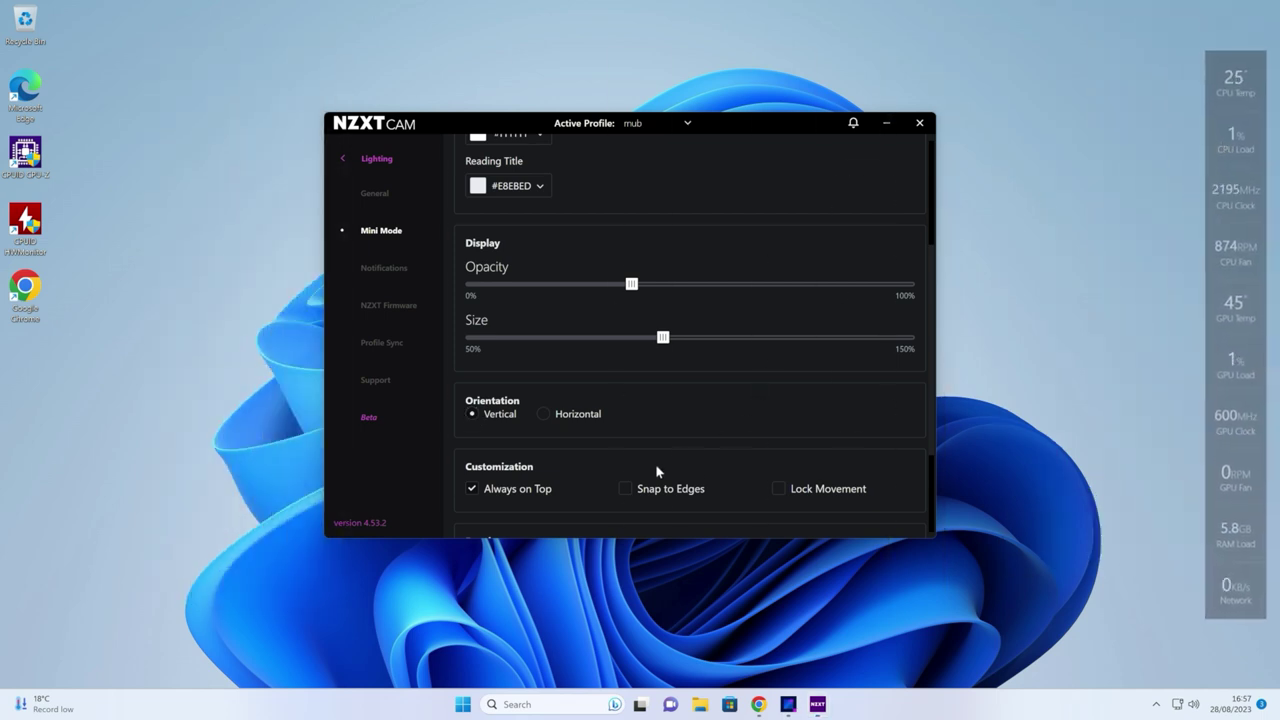
click(625, 491)
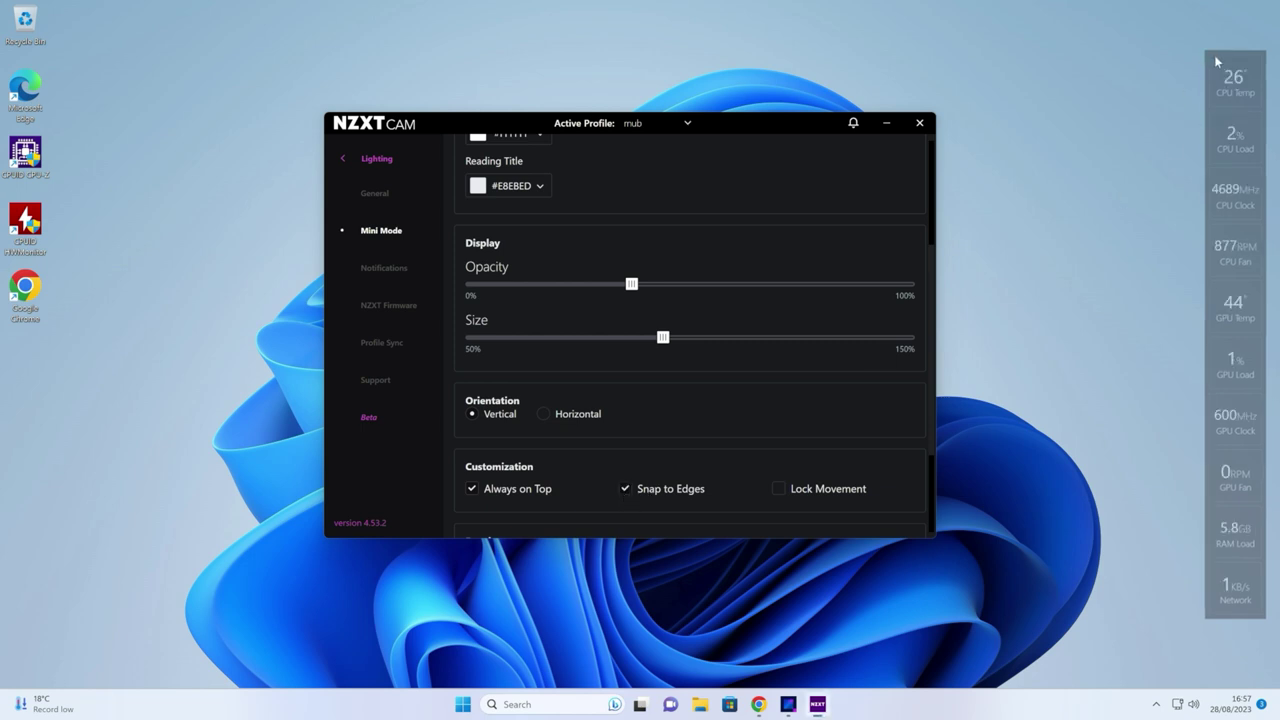
drag(1214, 55, 1058, 77)
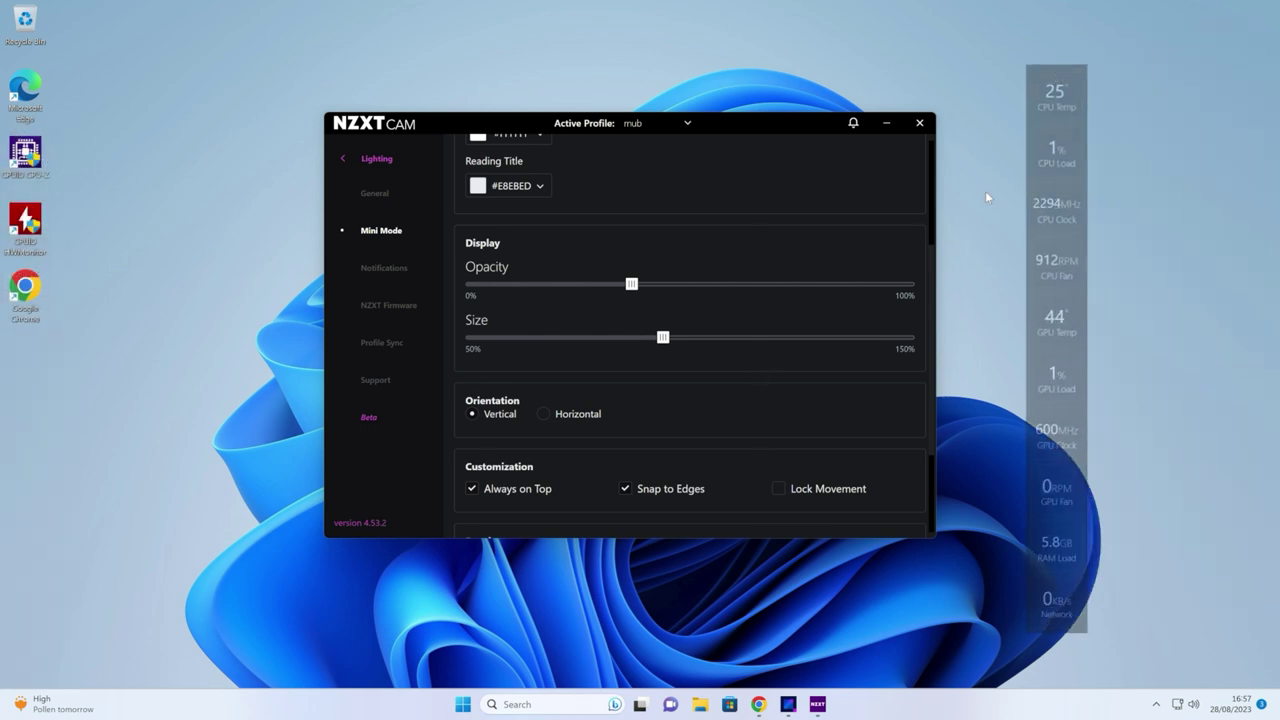
Step: Return the overlay to Horizontal at the top centre, toggling Lock Movement on and off
click(572, 416)
drag(1087, 68, 819, 3)
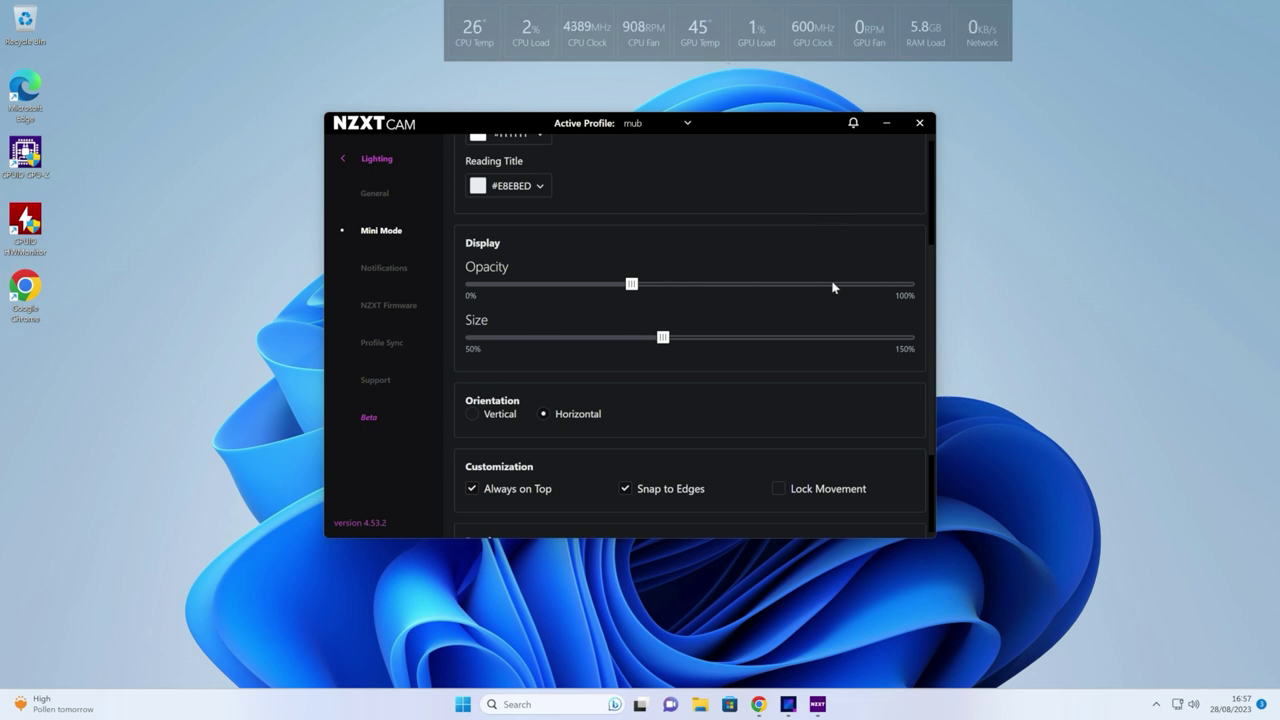
click(780, 490)
click(780, 490)
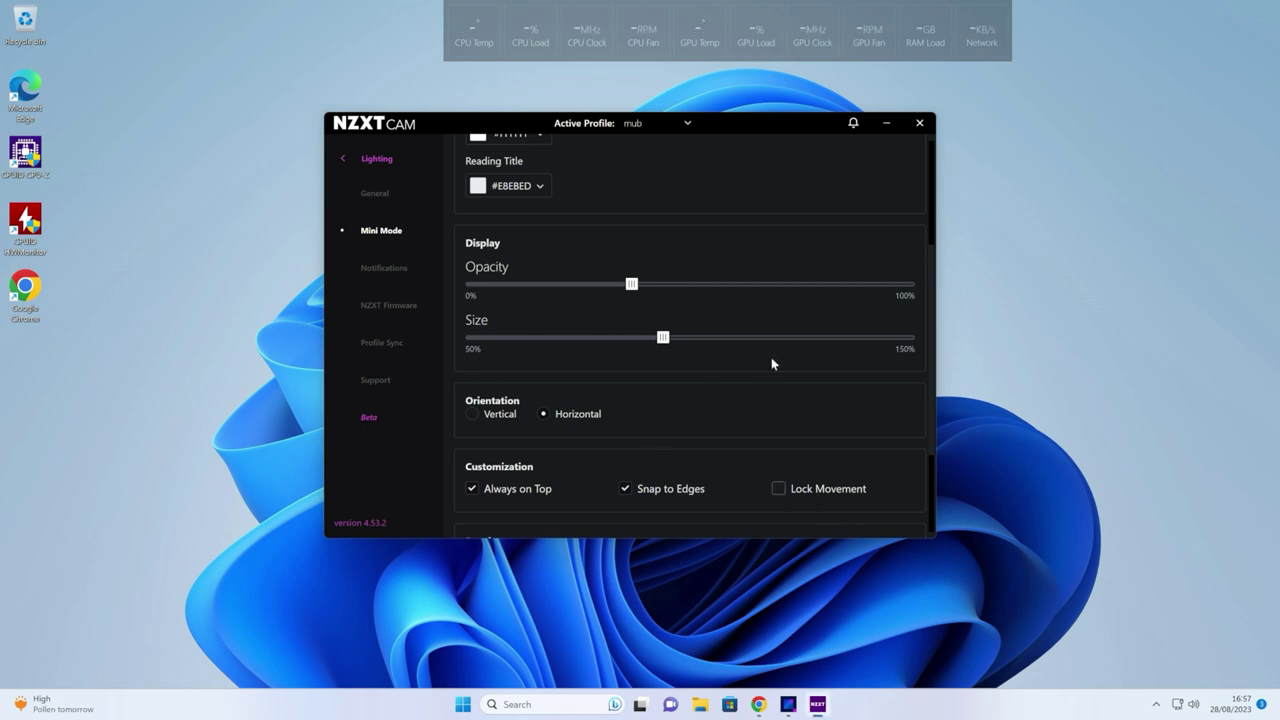
scroll(766, 358, down, 3)
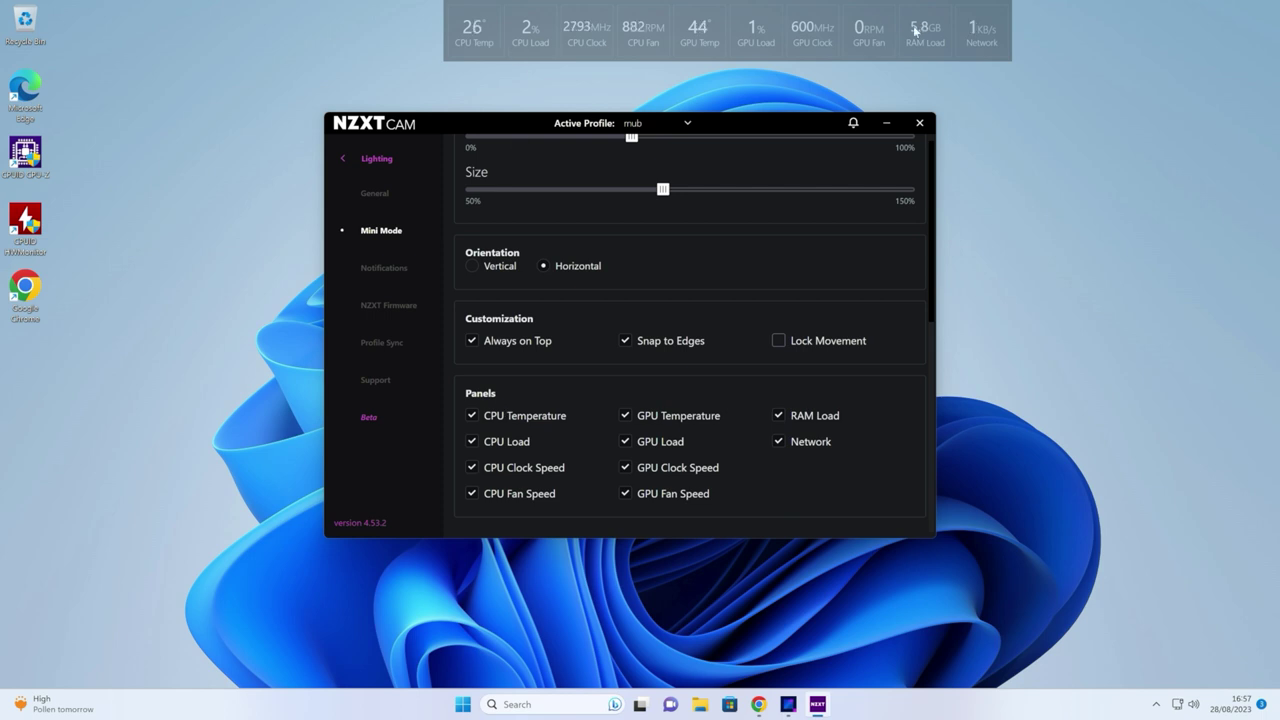
click(472, 442)
click(472, 468)
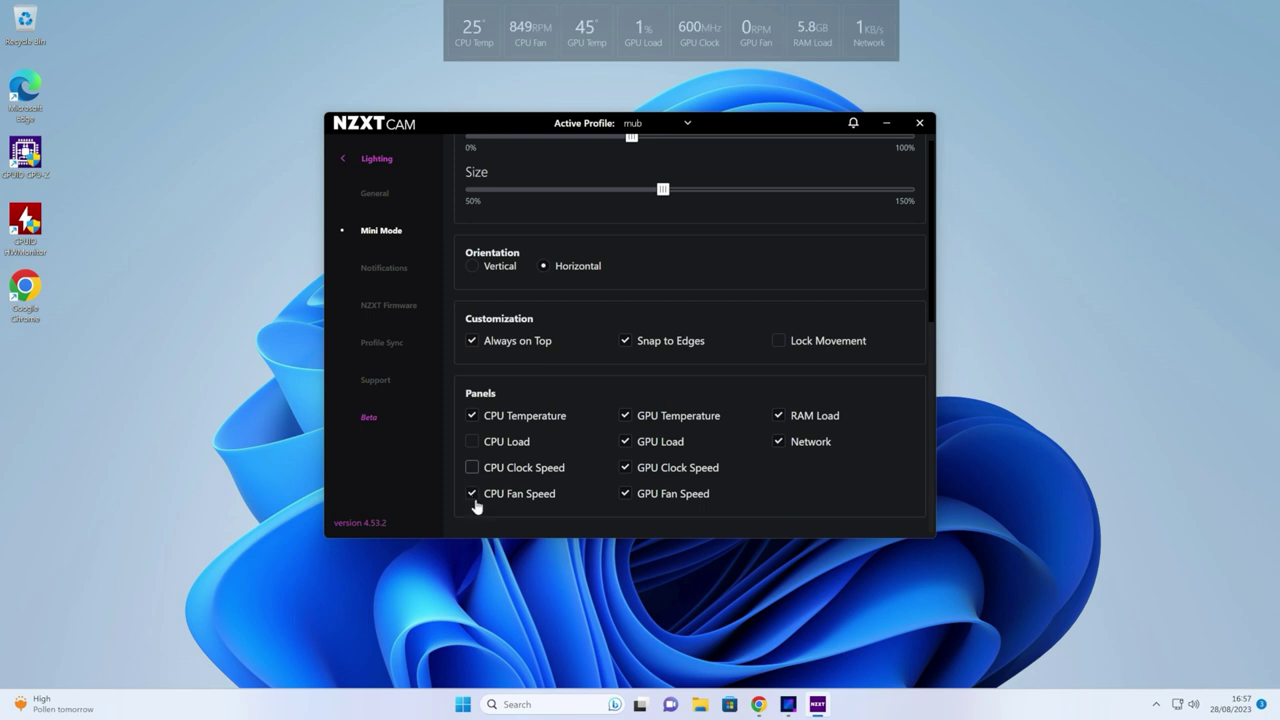
click(472, 494)
click(626, 442)
click(625, 468)
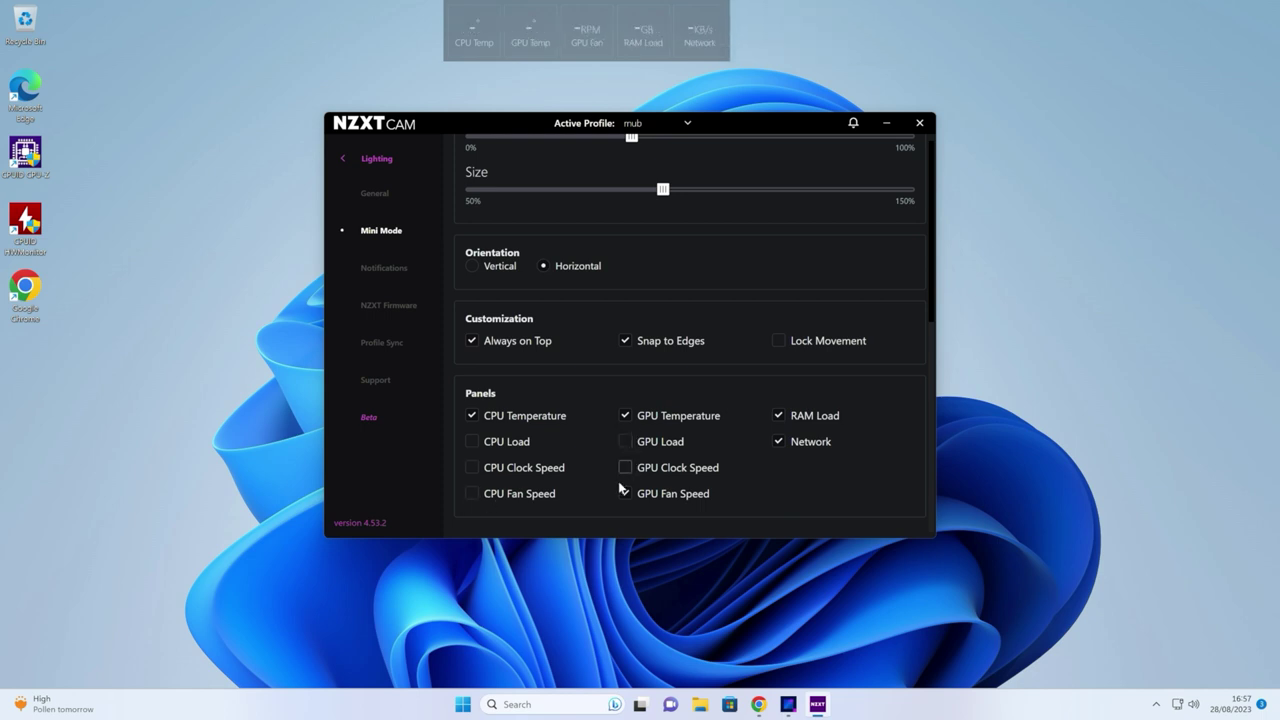
click(624, 493)
click(779, 416)
click(779, 442)
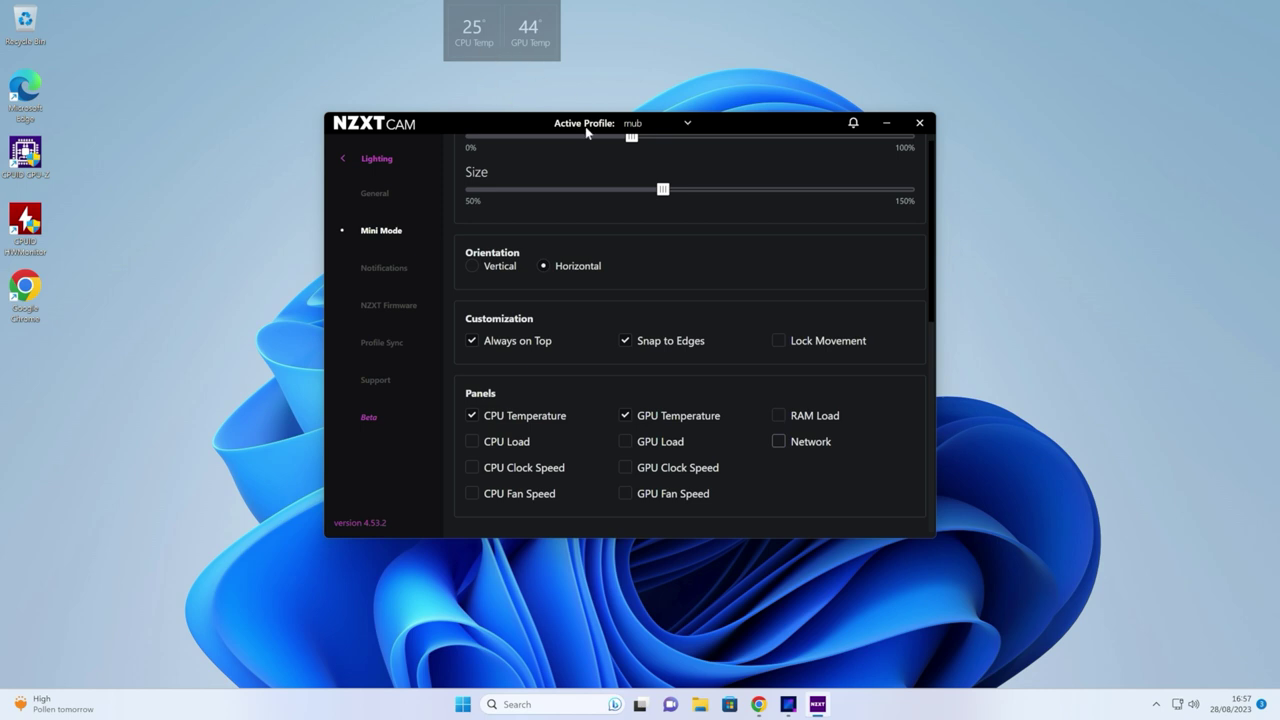
click(472, 442)
click(472, 468)
click(472, 494)
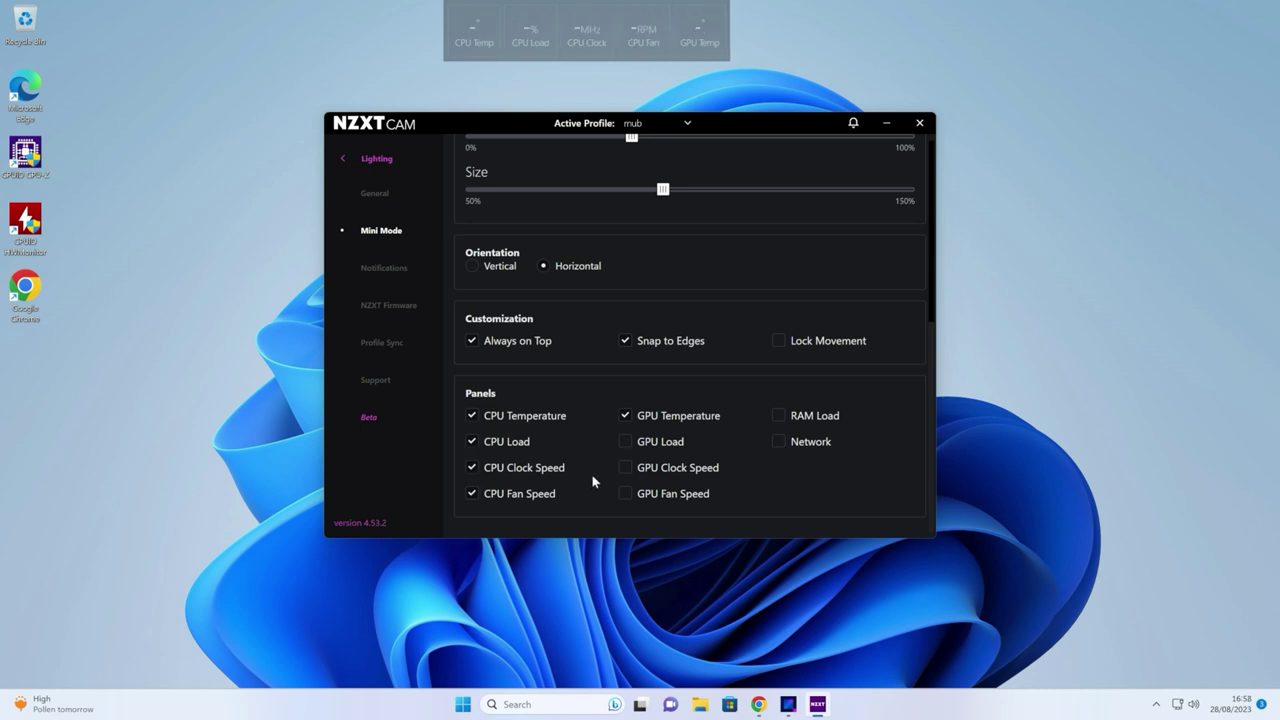
click(626, 442)
click(625, 468)
click(624, 493)
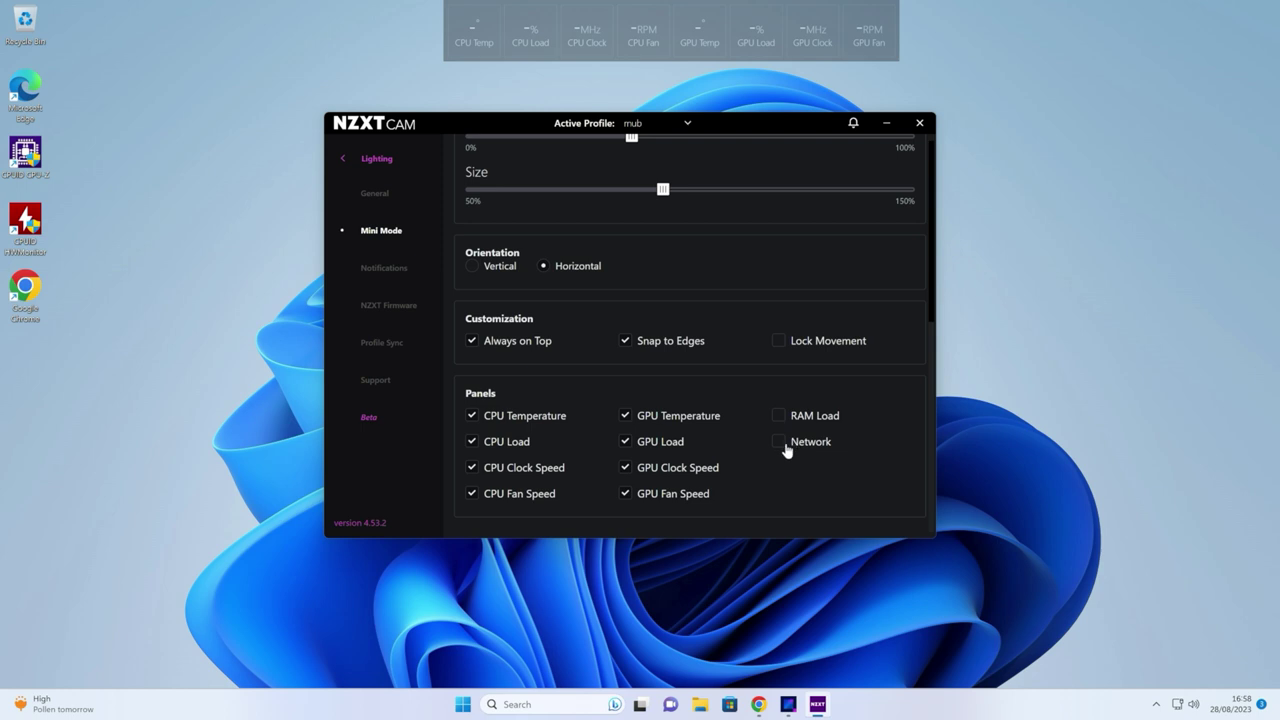
click(779, 442)
click(783, 416)
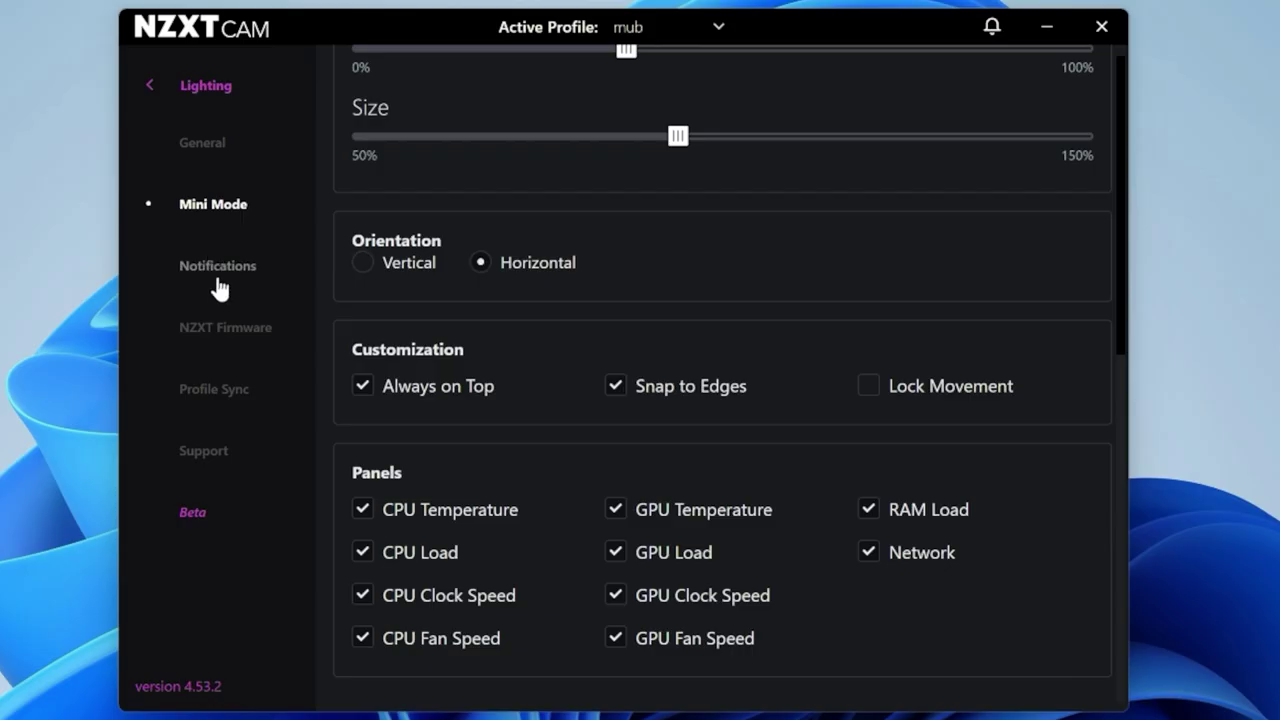
Step: View Notifications settings, then the NZXT Firmware page listing N5 Z690 at version 1.1
click(381, 268)
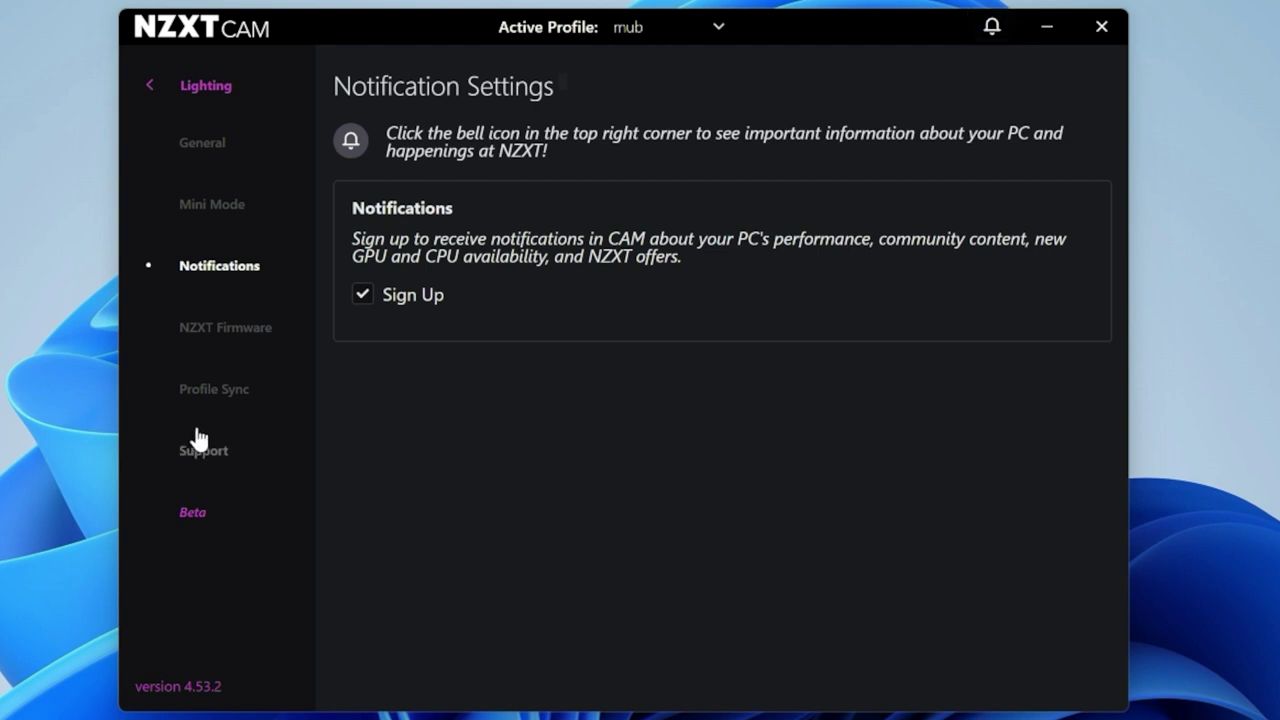
click(223, 333)
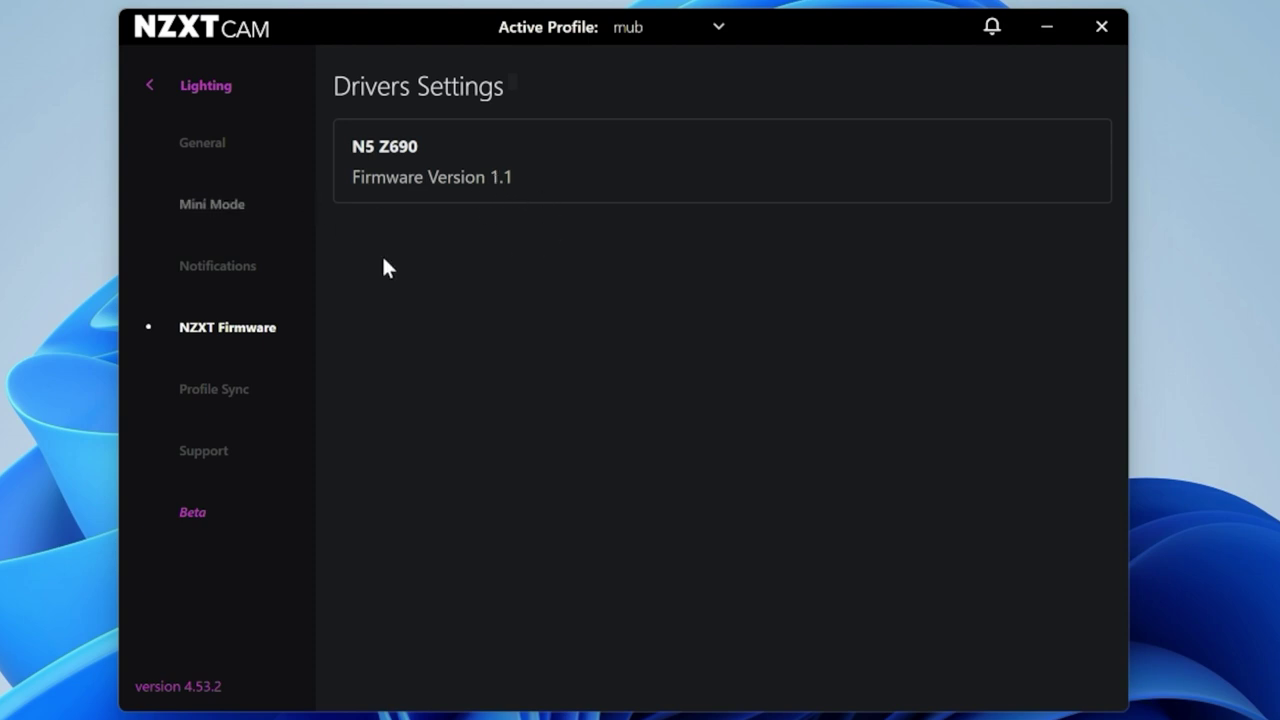
Step: Open Profile Sync for the mub profile and check the profile and Auto Launch lists, keeping No Auto Launch
click(225, 396)
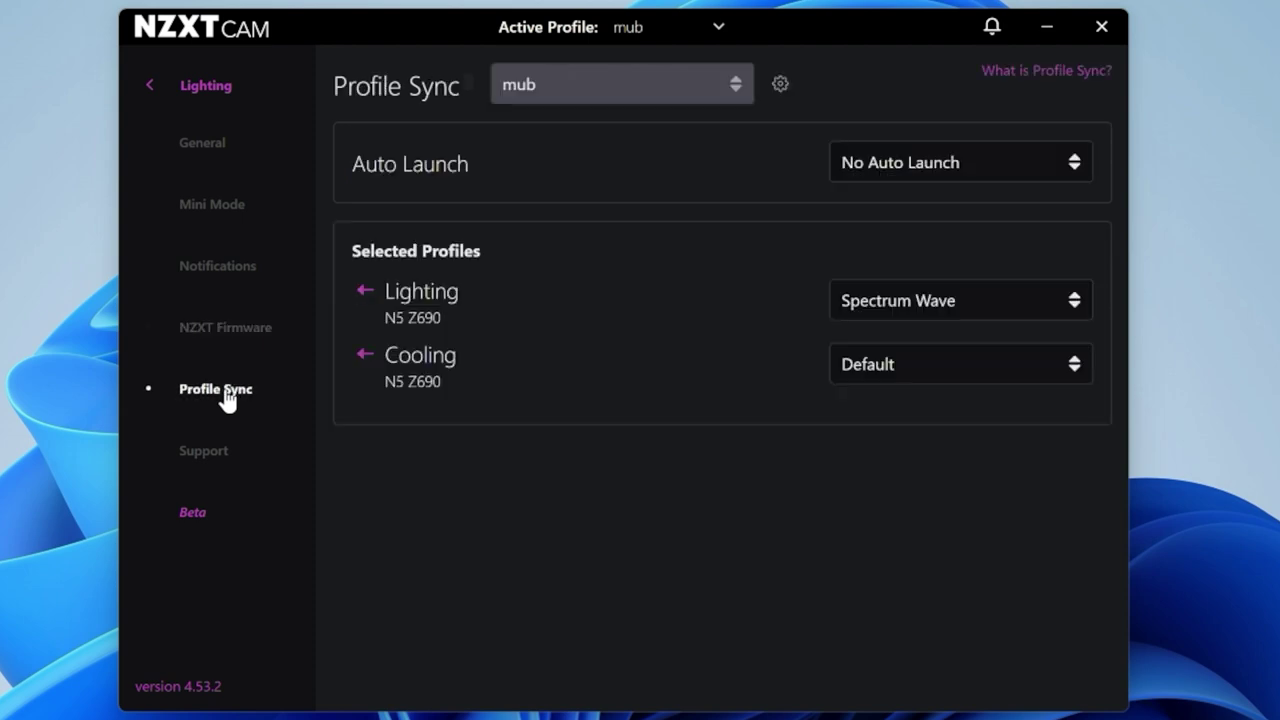
click(629, 87)
click(628, 85)
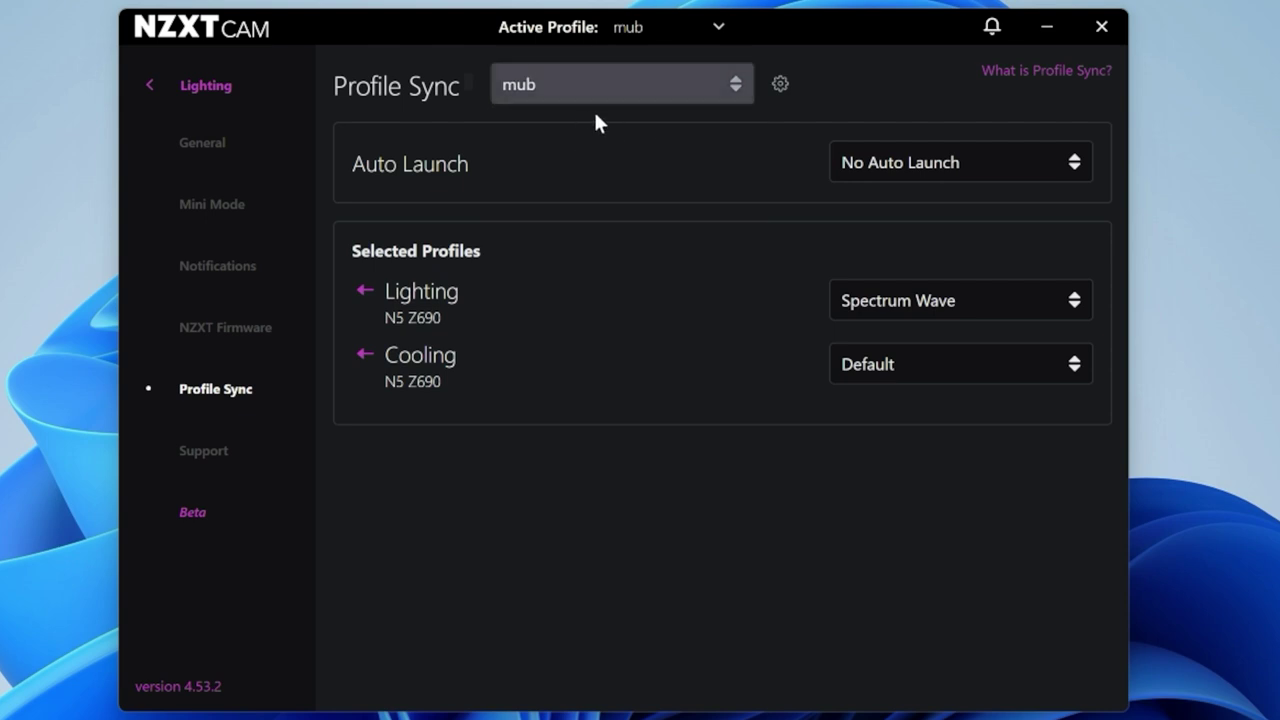
click(888, 172)
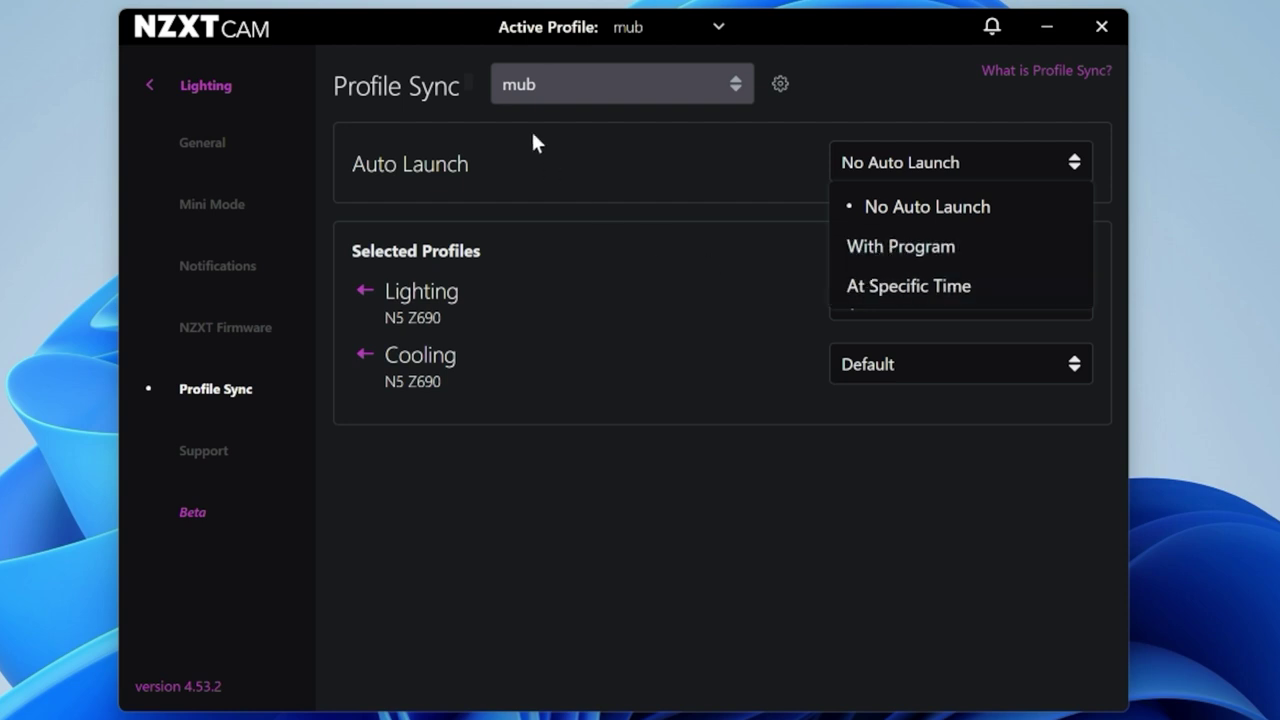
click(546, 174)
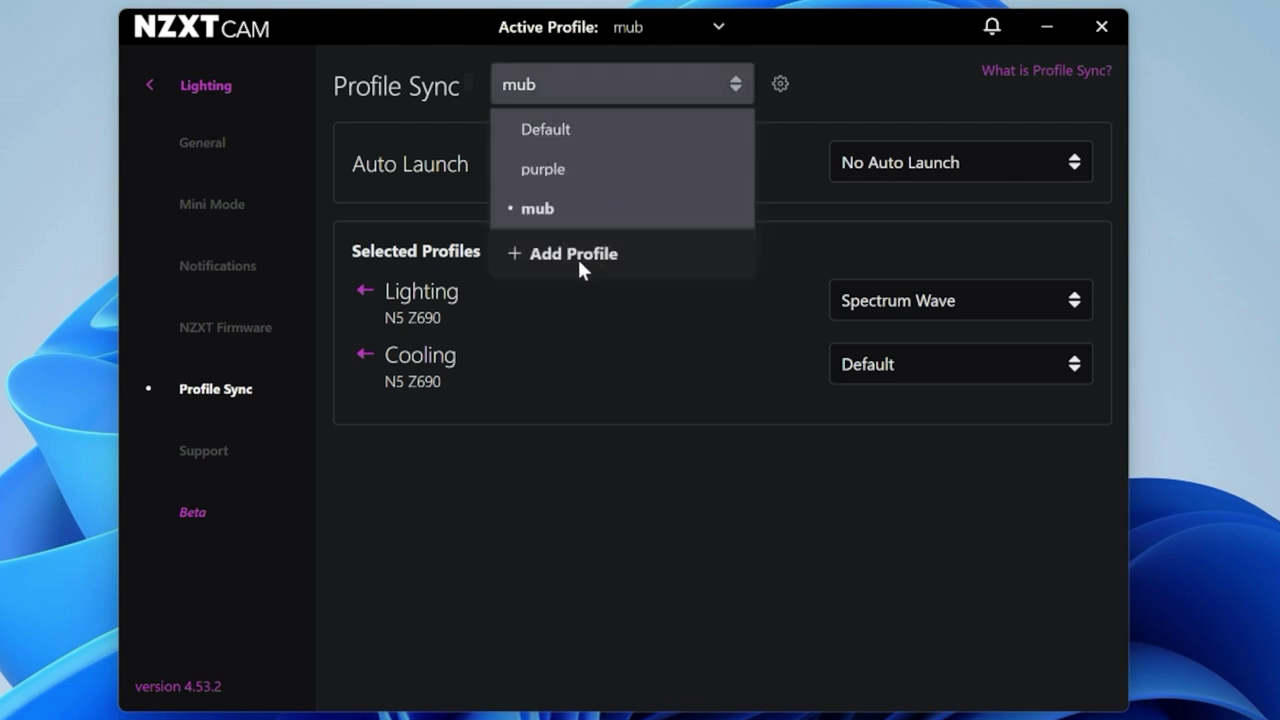
Step: Open and close the Edit Profile Sync dialog unchanged, then go to the Support form
click(840, 109)
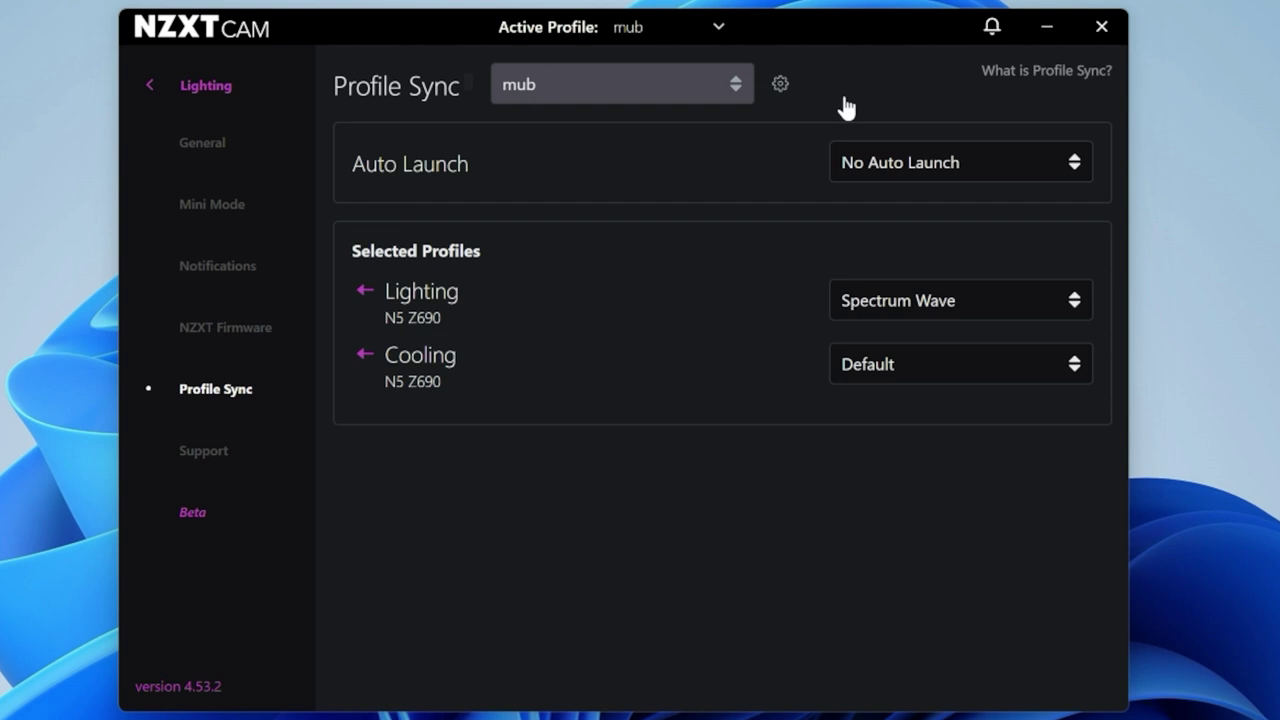
click(779, 87)
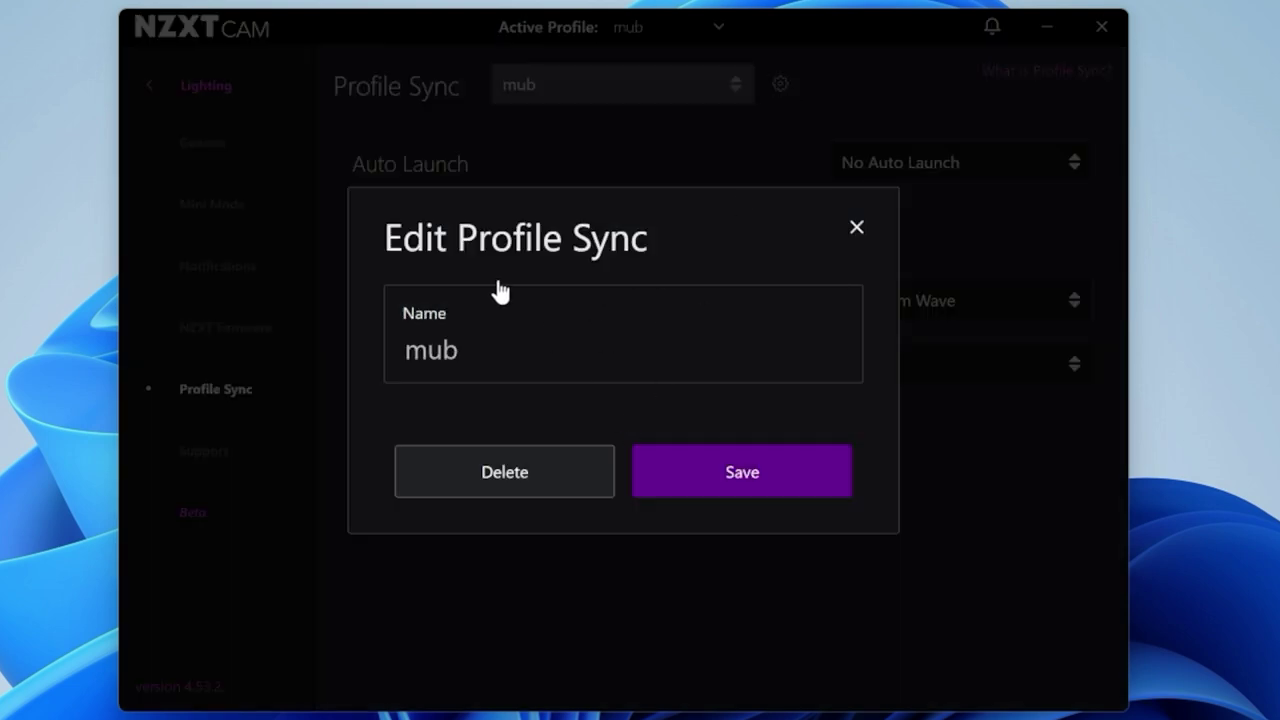
click(856, 229)
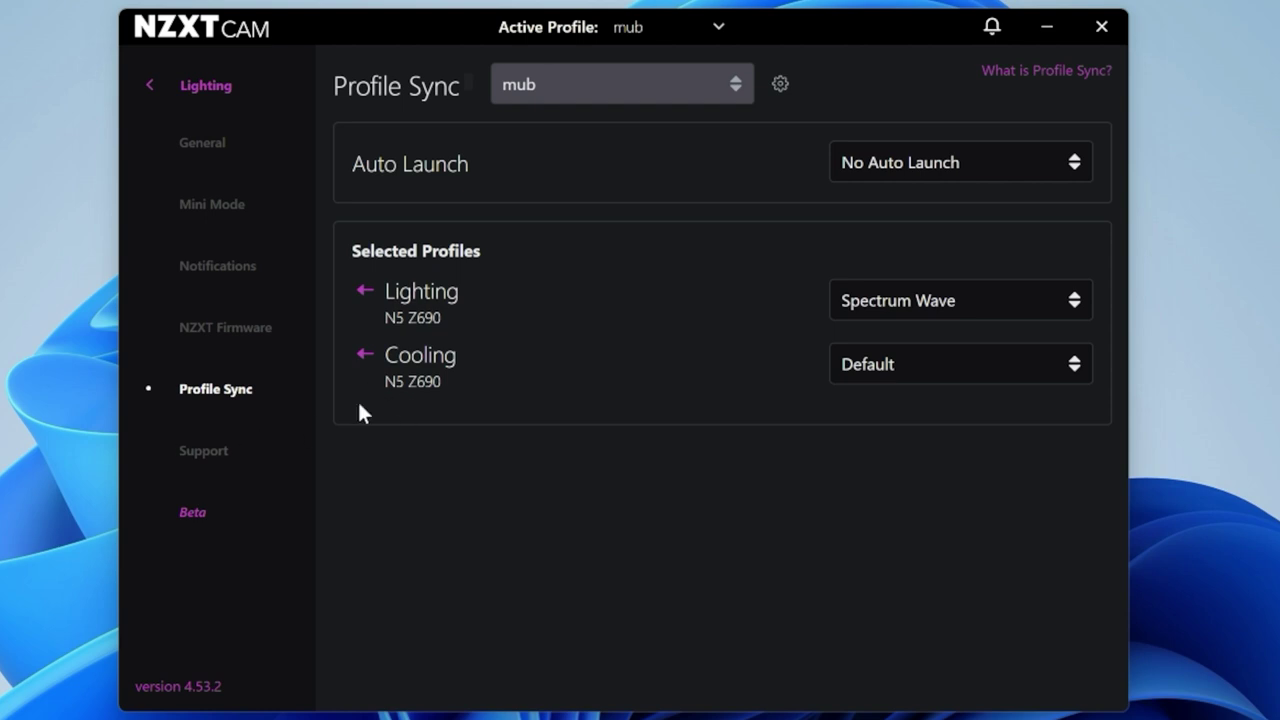
click(198, 453)
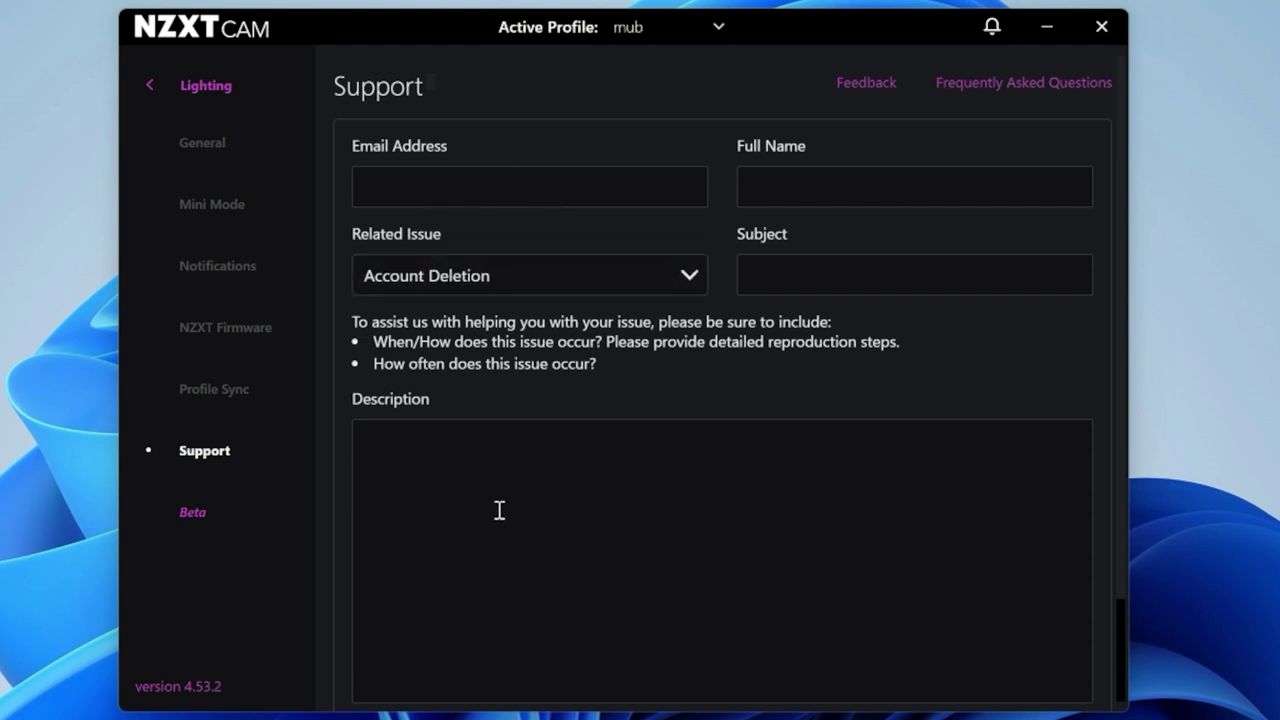
Step: Scroll the Support form, open the NZXT Beta web page in Chrome, then close both Chrome tabs
scroll(671, 514, down, 2)
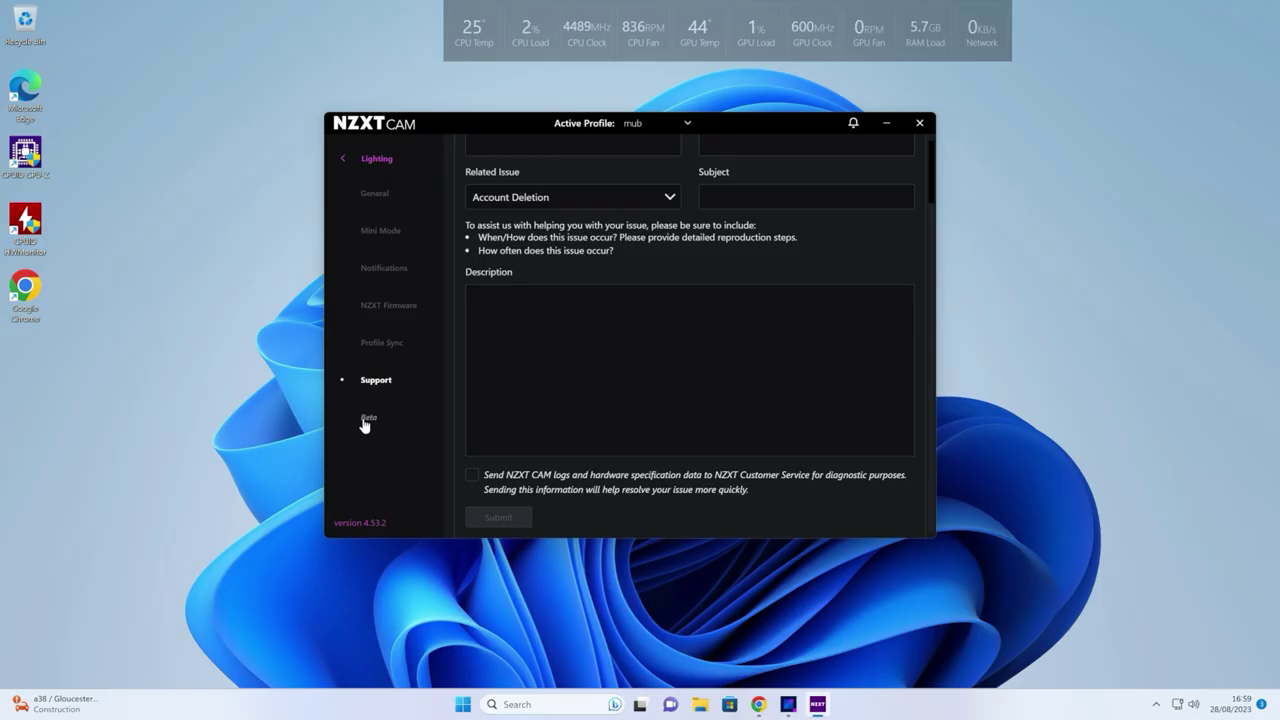
click(368, 420)
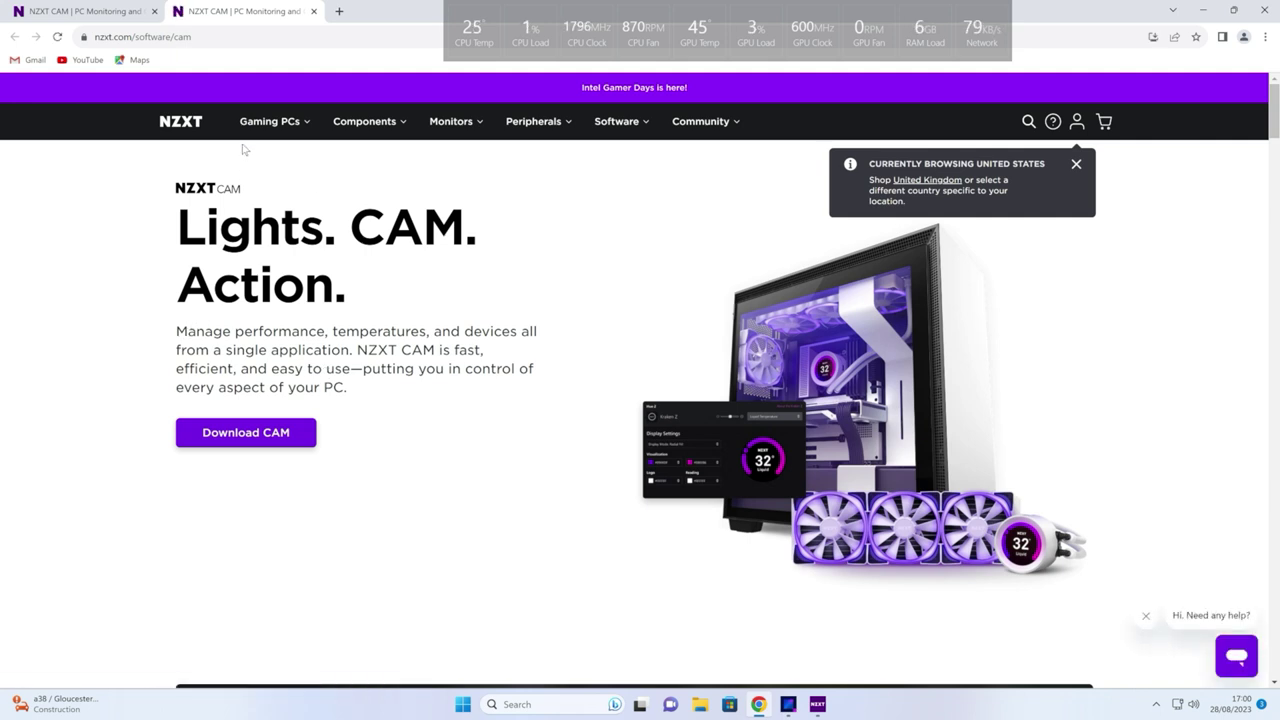
click(312, 12)
click(154, 12)
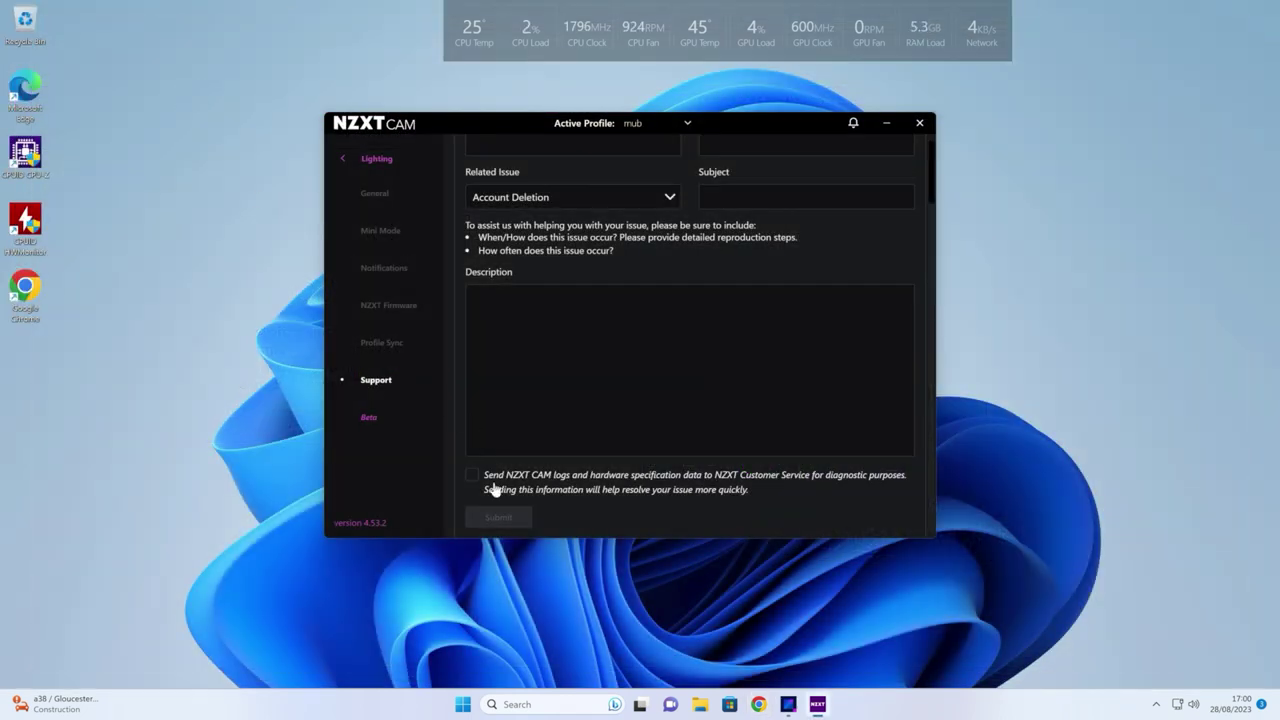
click(367, 525)
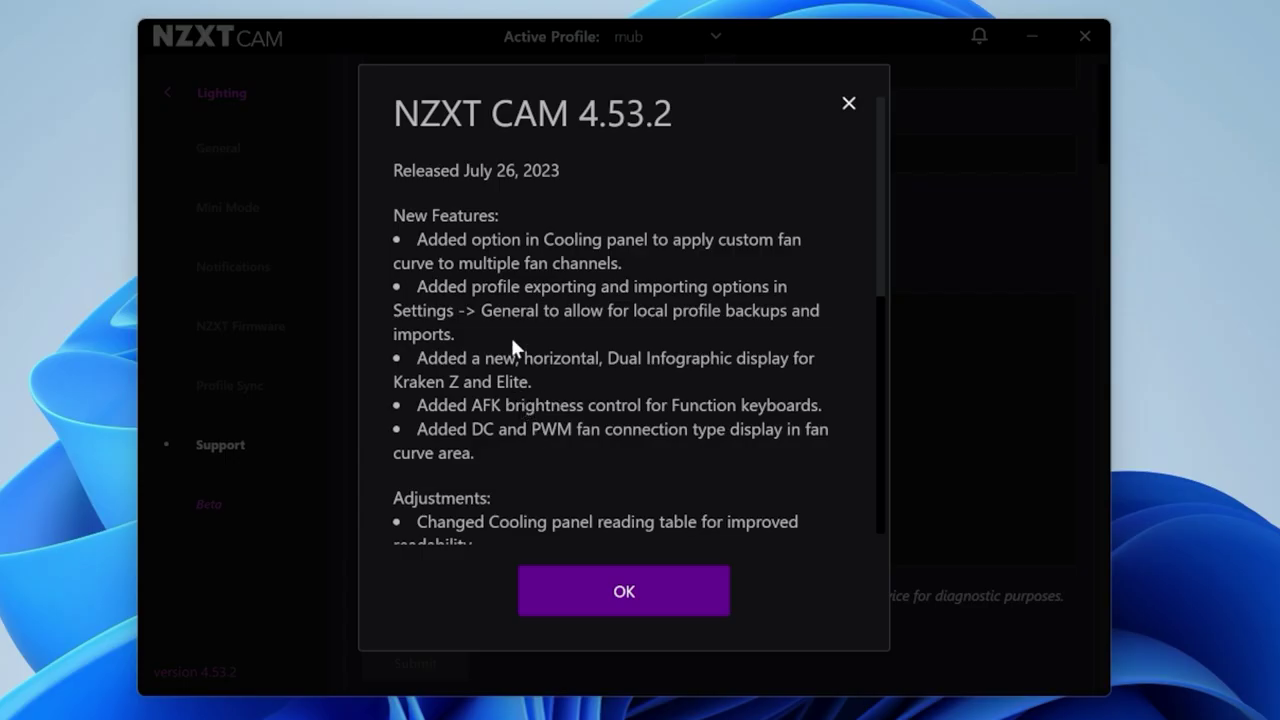
scroll(545, 320, down, 8)
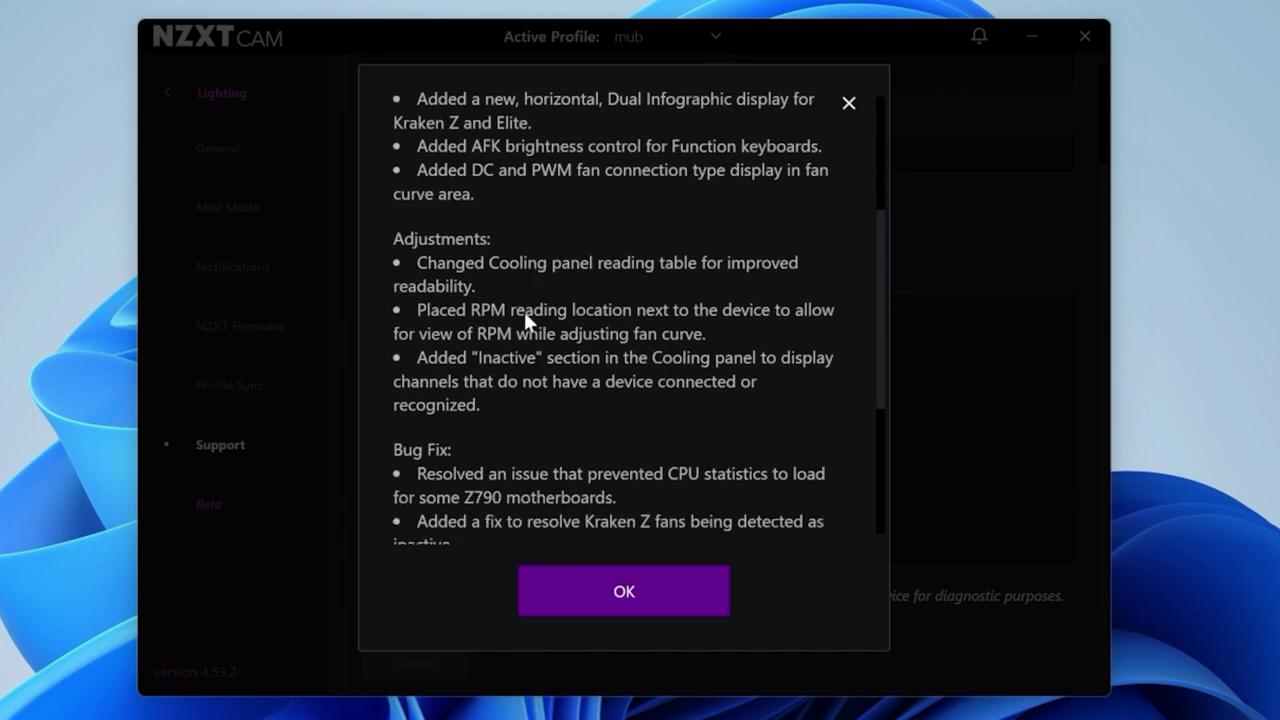
scroll(524, 323, up, 3)
scroll(526, 330, down, 3)
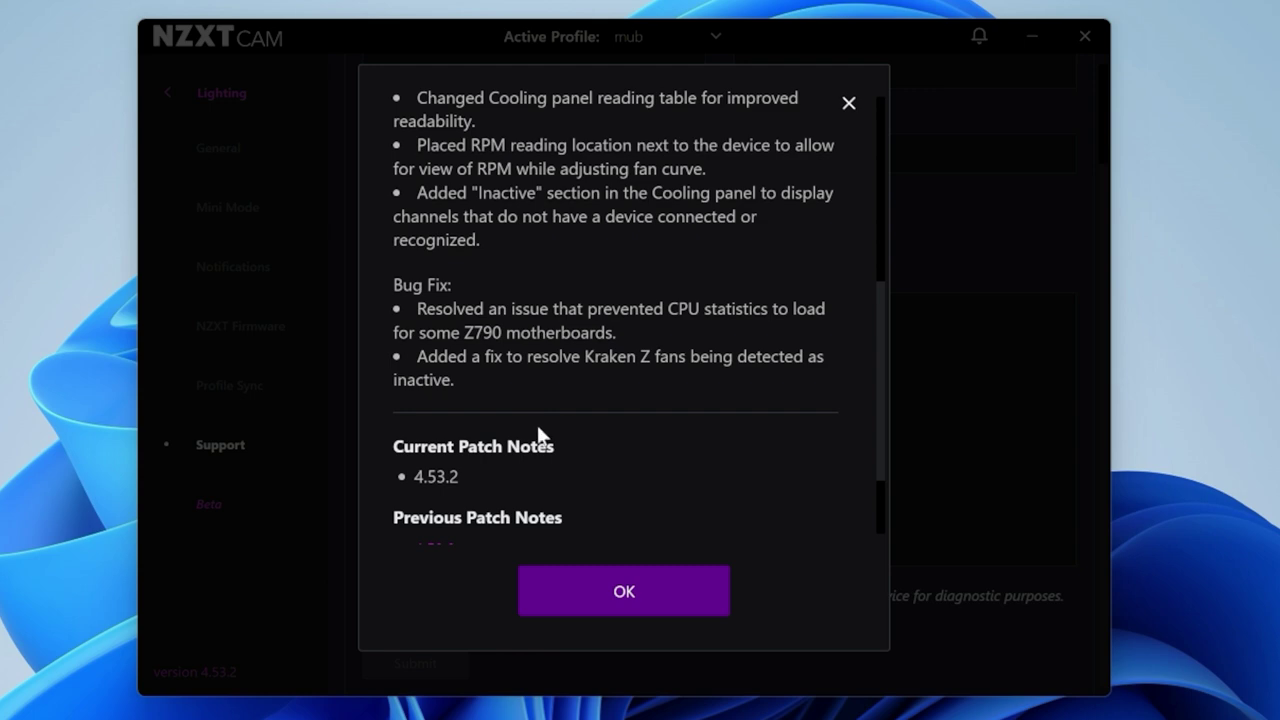
scroll(530, 405, up, 5)
click(848, 105)
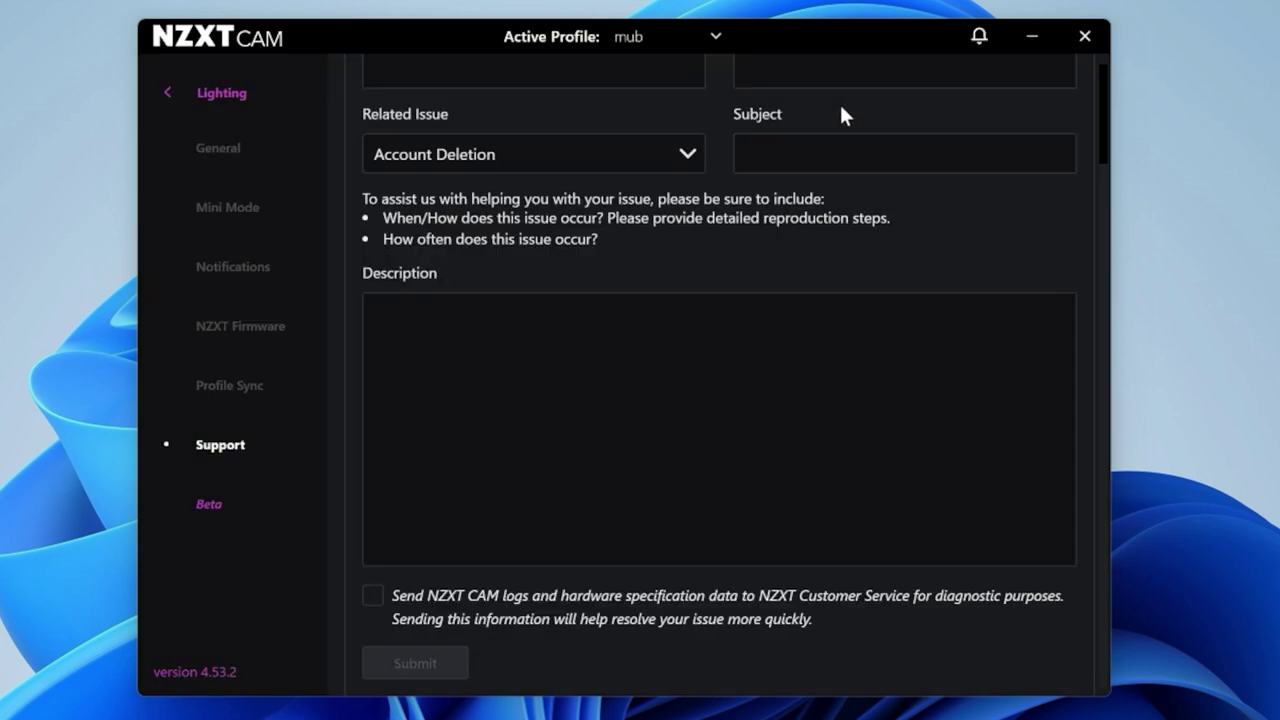
Step: Return to the Lighting page, keeping the N5 Z690 fan and light strip on Spectrum Wave
click(210, 105)
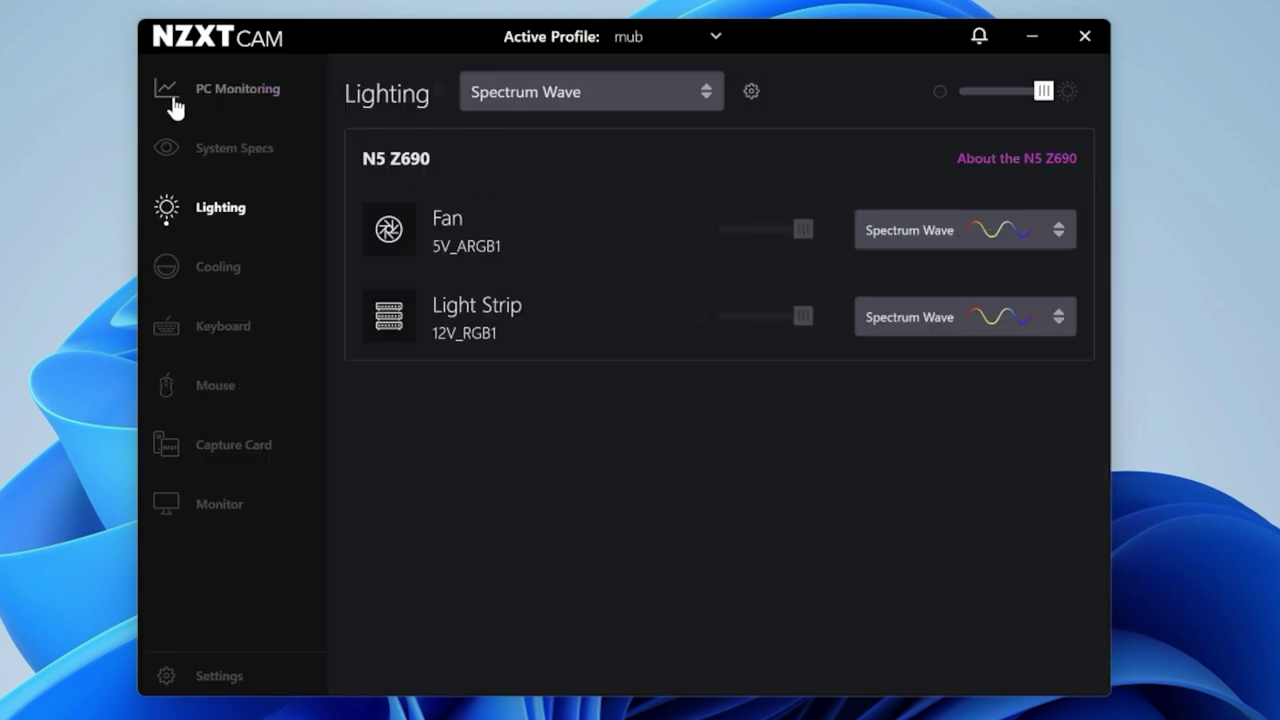